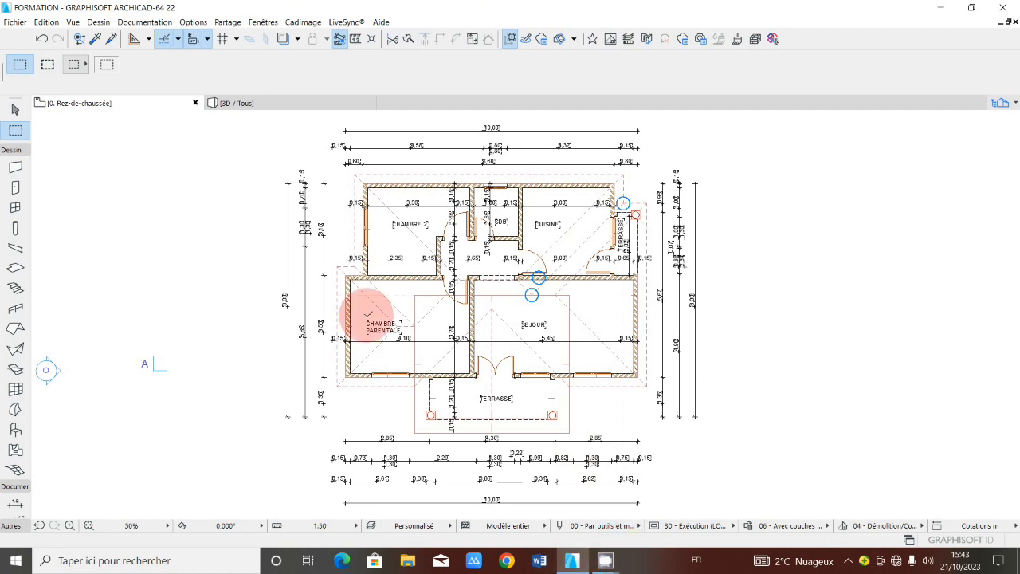
Open the Type A3 Paysage master layout from the project's layout book
{"action": "scroll", "coordinate": [368, 315], "scroll_direction": "down", "scroll_amount": 1}
{"action": "scroll", "coordinate": [409, 309], "scroll_direction": "up", "scroll_amount": 1}
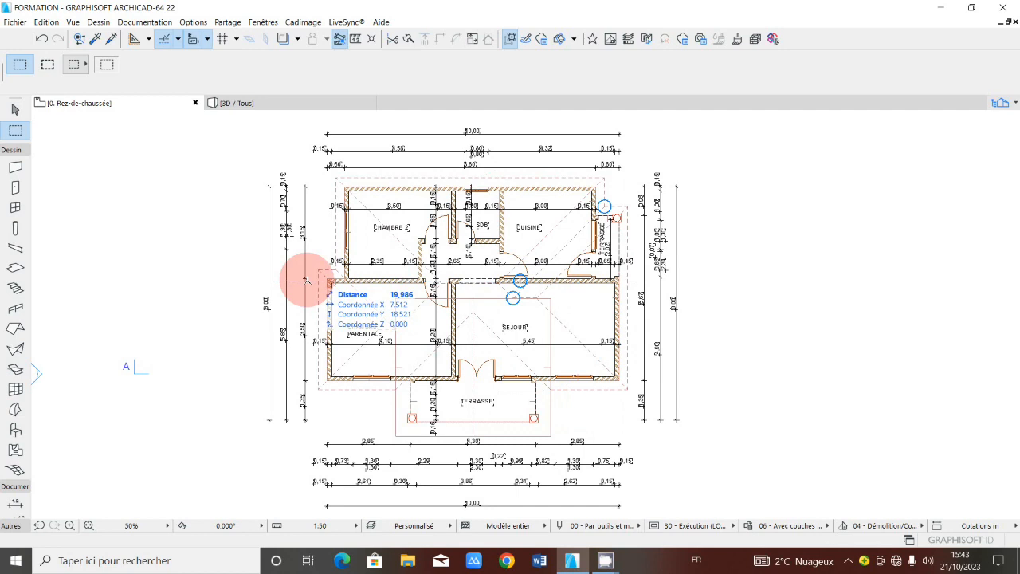
{"action": "left_click", "coordinate": [1016, 107]}
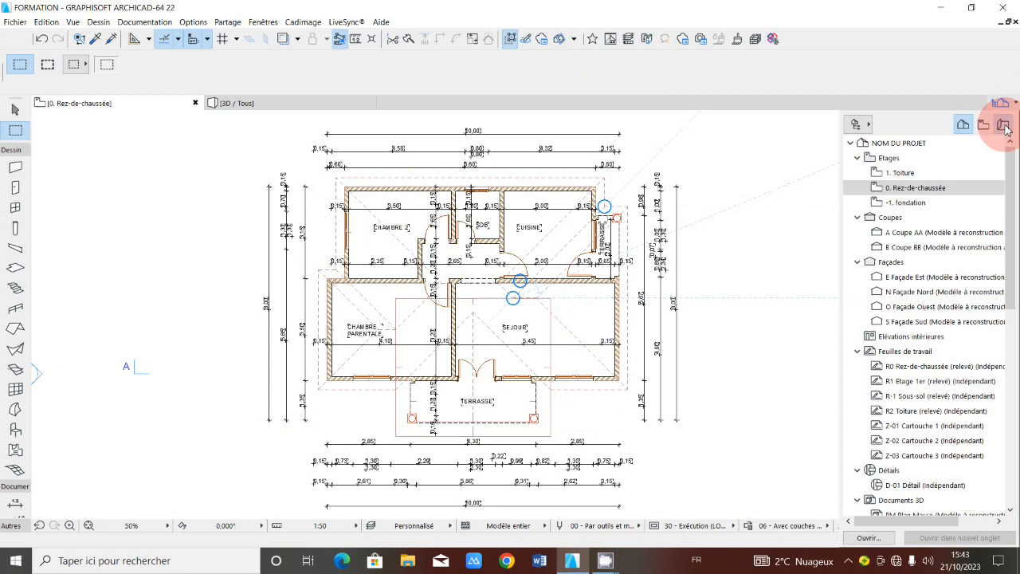
{"action": "left_click", "coordinate": [1004, 126]}
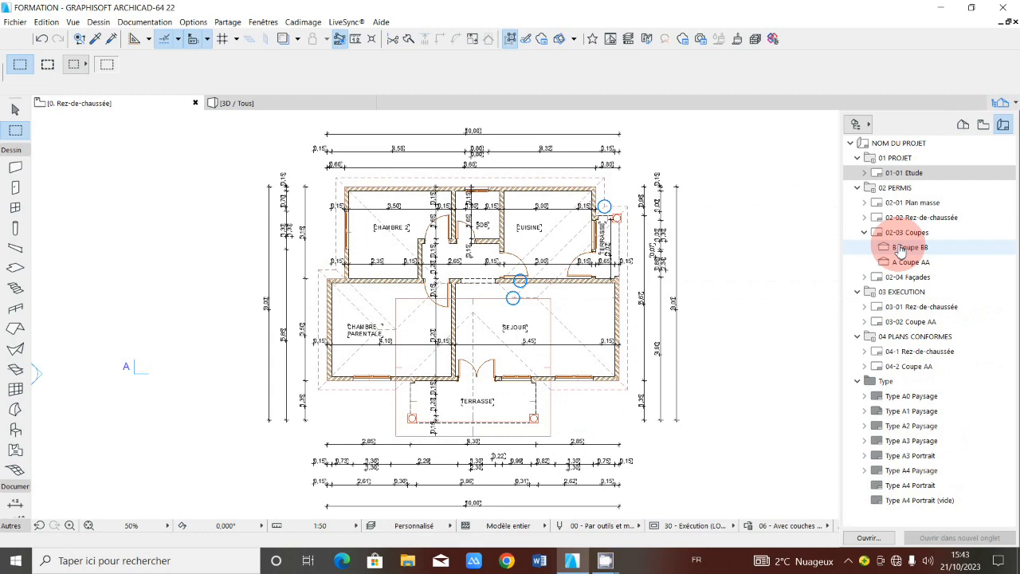
{"action": "left_click", "coordinate": [910, 443]}
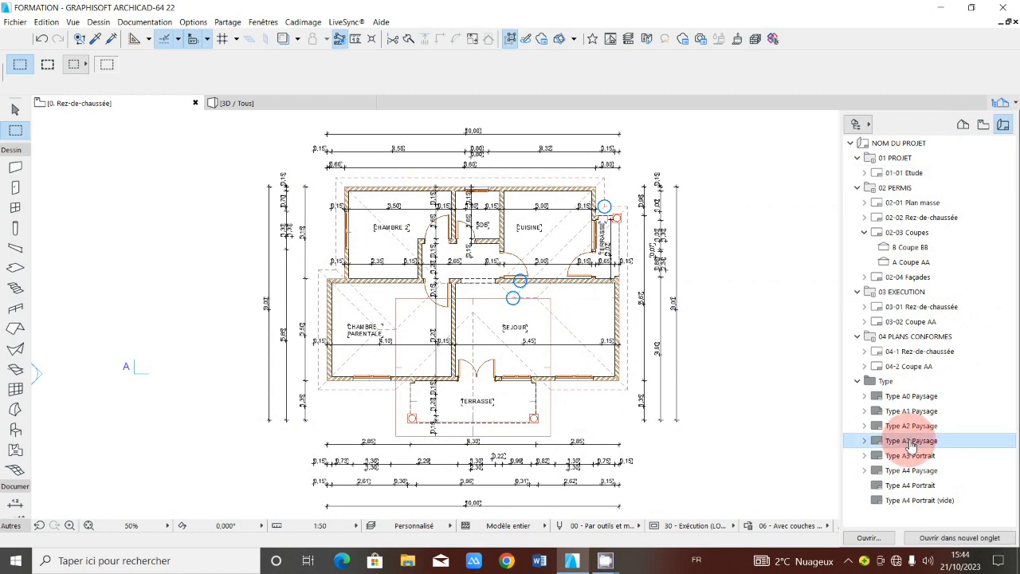
{"action": "double_click", "coordinate": [911, 443]}
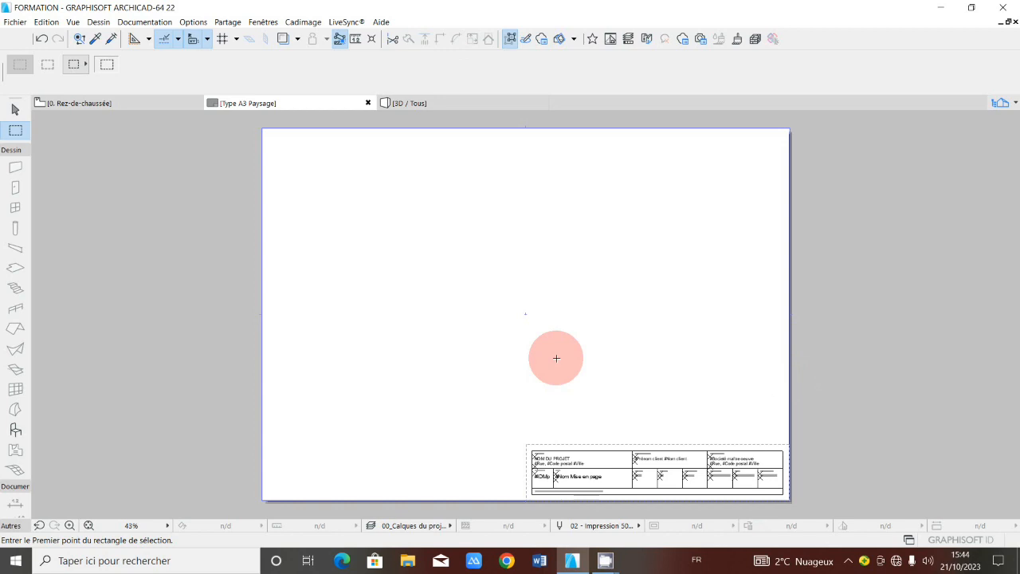
Examine the existing title block and its fields on the A3 landscape master layout
{"action": "scroll", "coordinate": [601, 483], "scroll_direction": "up", "scroll_amount": 2}
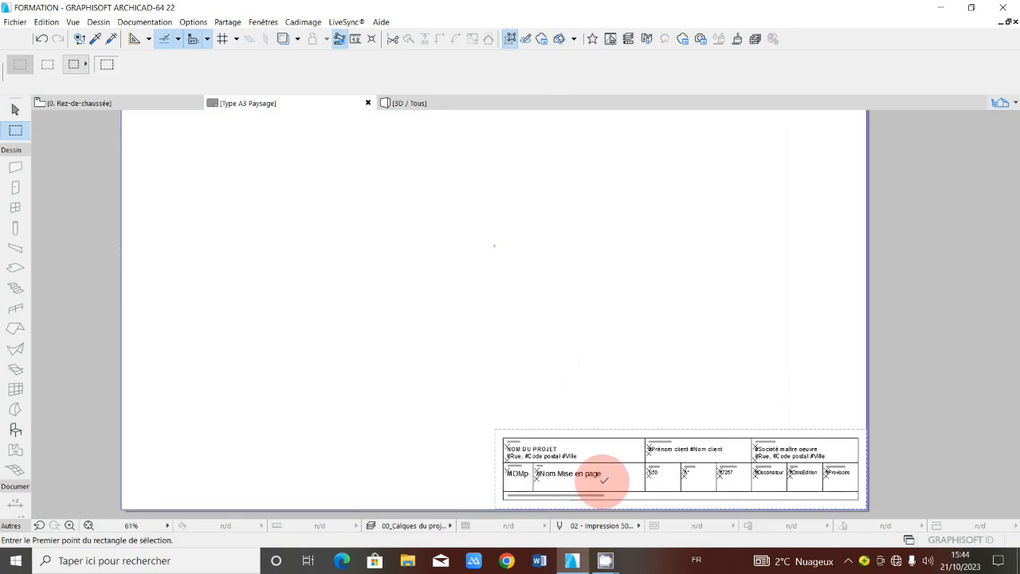
{"action": "scroll", "coordinate": [603, 481], "scroll_direction": "down", "scroll_amount": 1}
{"action": "scroll", "coordinate": [604, 478], "scroll_direction": "up", "scroll_amount": 2}
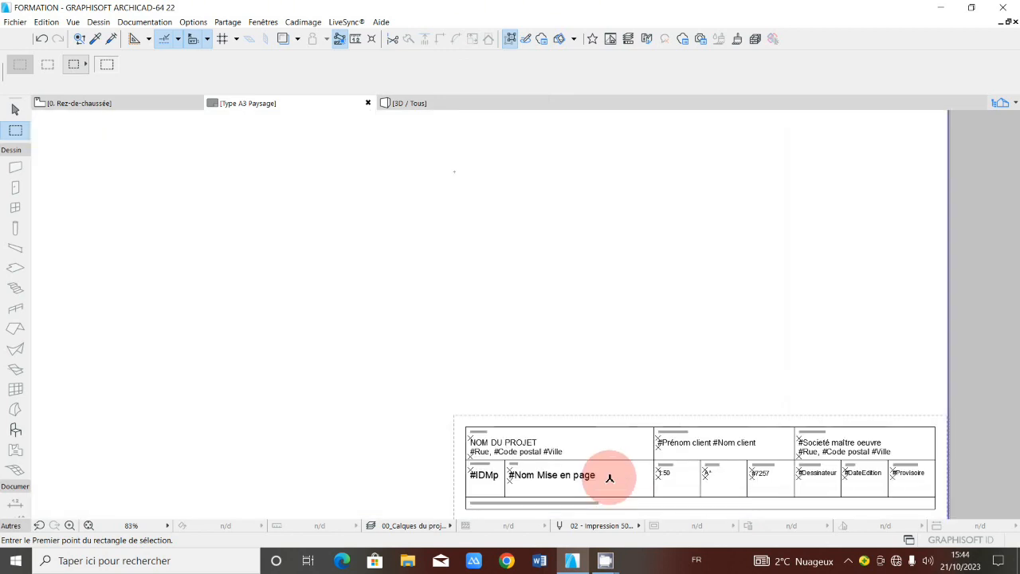
{"action": "scroll", "coordinate": [513, 376], "scroll_direction": "up", "scroll_amount": 1}
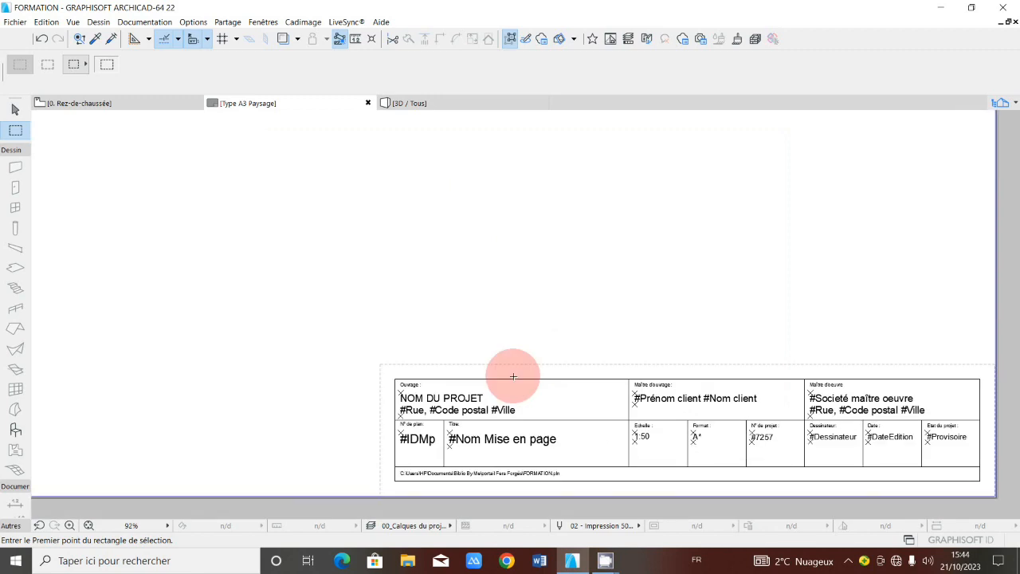
{"action": "scroll", "coordinate": [518, 382], "scroll_direction": "down", "scroll_amount": 6}
{"action": "scroll", "coordinate": [529, 399], "scroll_direction": "up", "scroll_amount": 2}
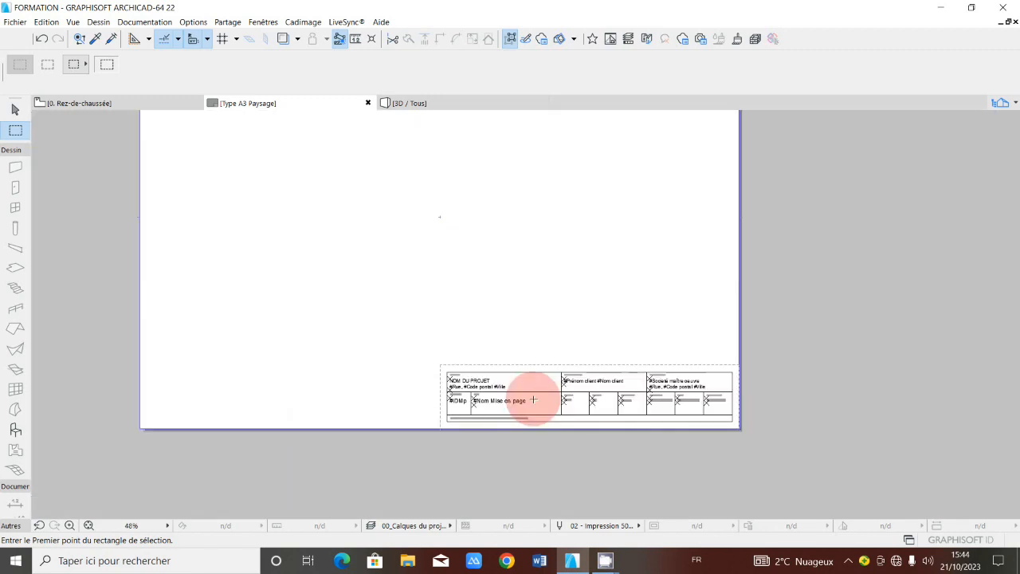
{"action": "scroll", "coordinate": [534, 400], "scroll_direction": "down", "scroll_amount": 1}
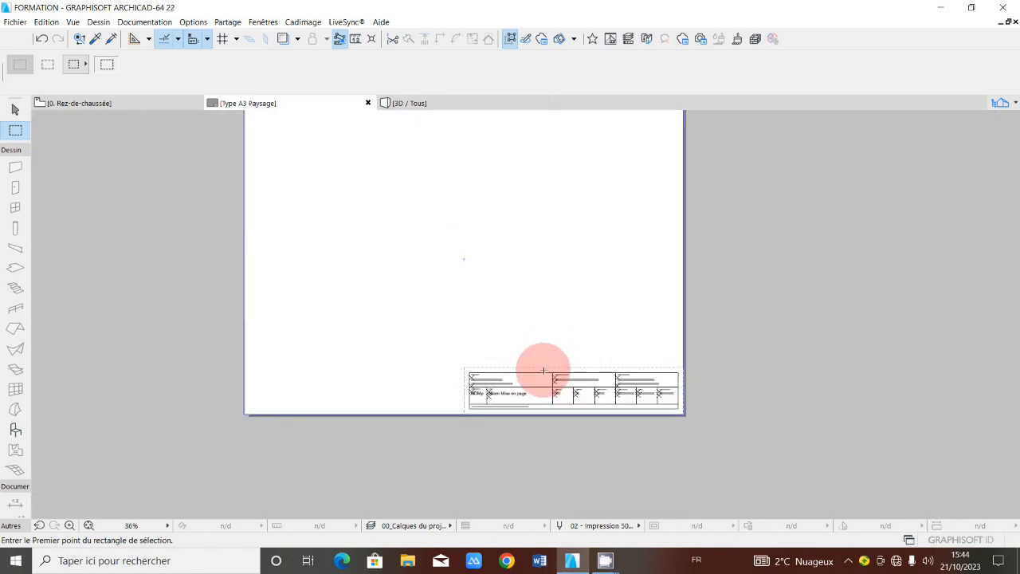
{"action": "middle_click_drag", "start_coordinate": [526, 391], "coordinate": [534, 415]}
{"action": "scroll", "coordinate": [534, 420], "scroll_direction": "up", "scroll_amount": 3}
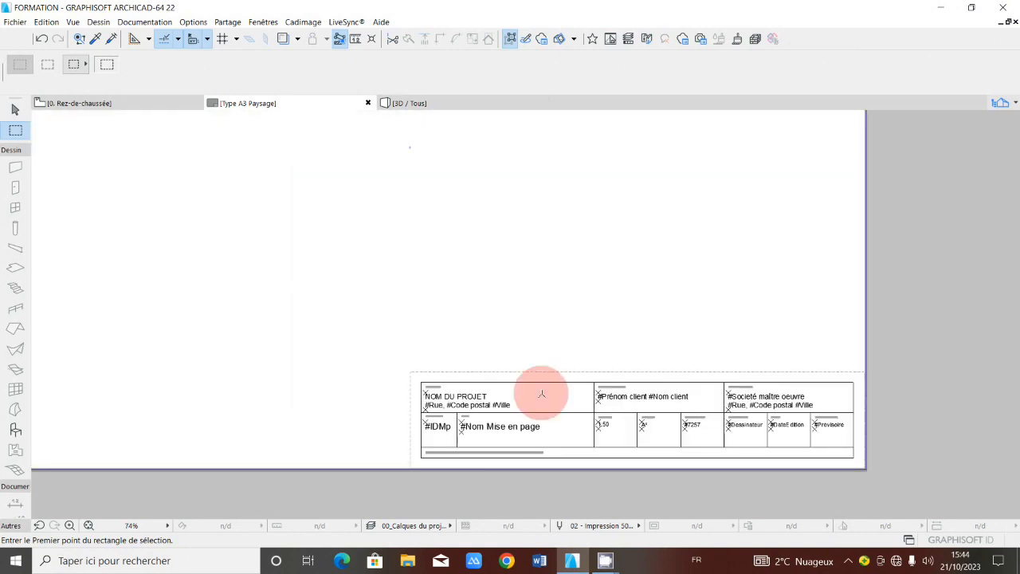
{"action": "scroll", "coordinate": [541, 394], "scroll_direction": "up", "scroll_amount": 1}
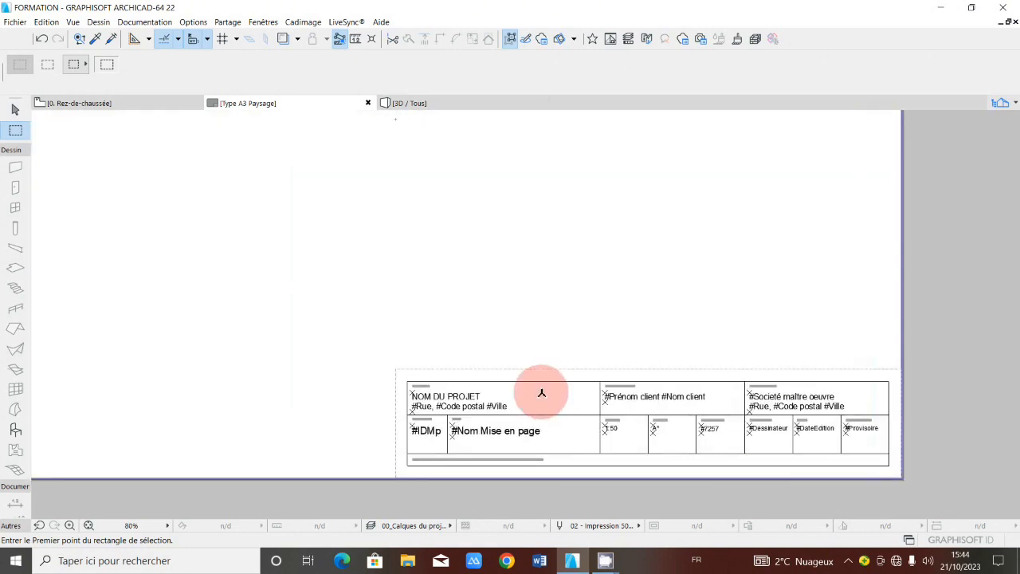
Delete the existing title block drawing from the A3 landscape master layout
{"action": "scroll", "coordinate": [541, 393], "scroll_direction": "down", "scroll_amount": 3}
{"action": "left_click", "coordinate": [542, 389]}
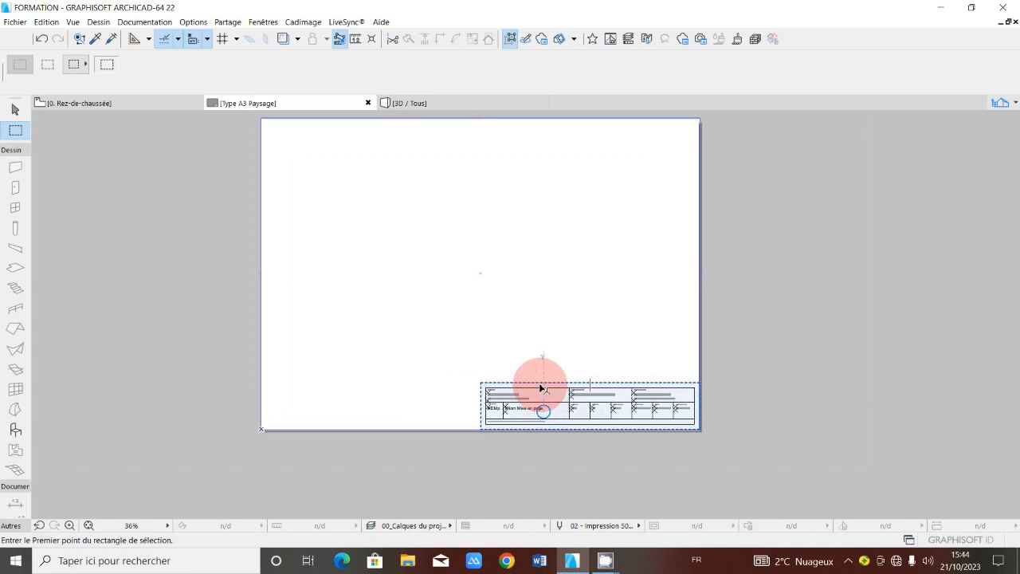
{"action": "left_click", "coordinate": [576, 420]}
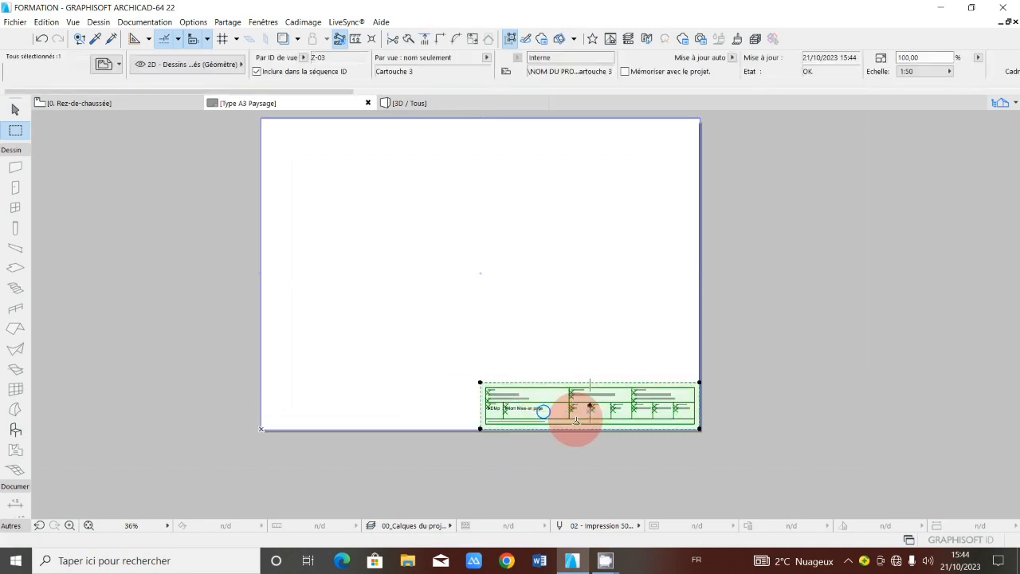
{"action": "key", "text": "Delete"}
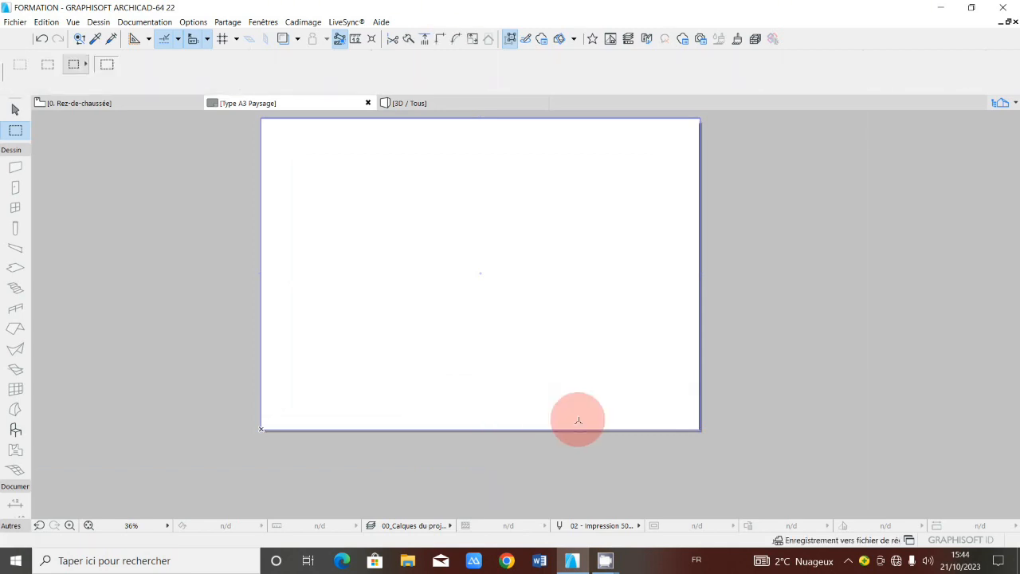
{"action": "middle_click_drag", "start_coordinate": [604, 384], "coordinate": [612, 406]}
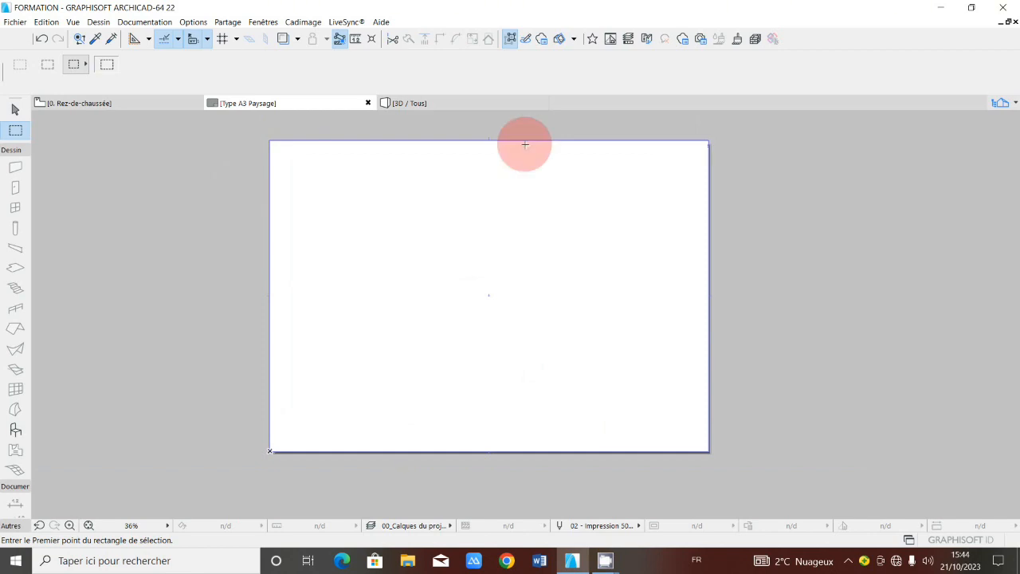
Draw a rectangular line frame along the sheet edges, from the upper-left corner to the lower-right corner
{"action": "left_click", "coordinate": [12, 151]}
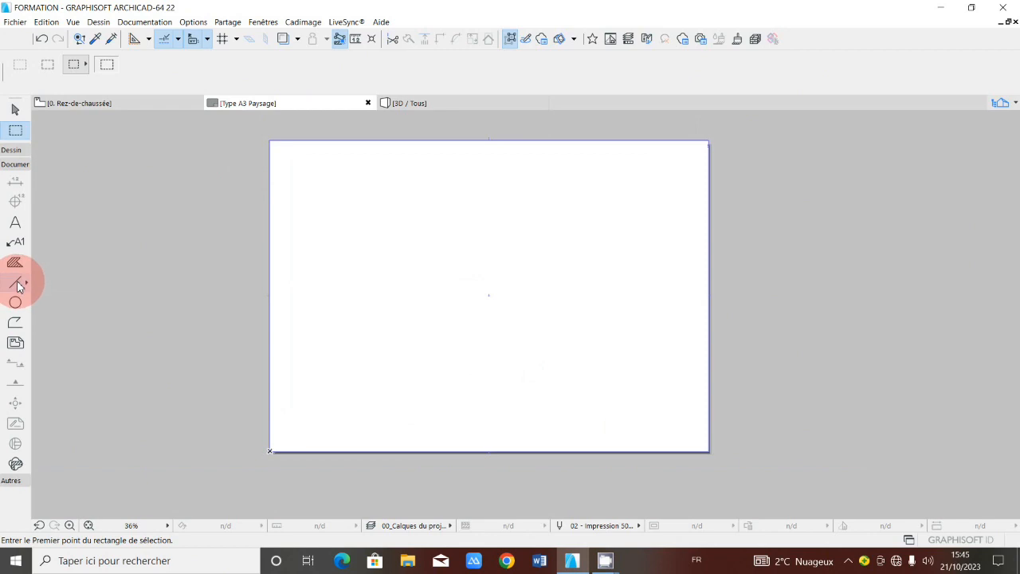
{"action": "left_click", "coordinate": [16, 284]}
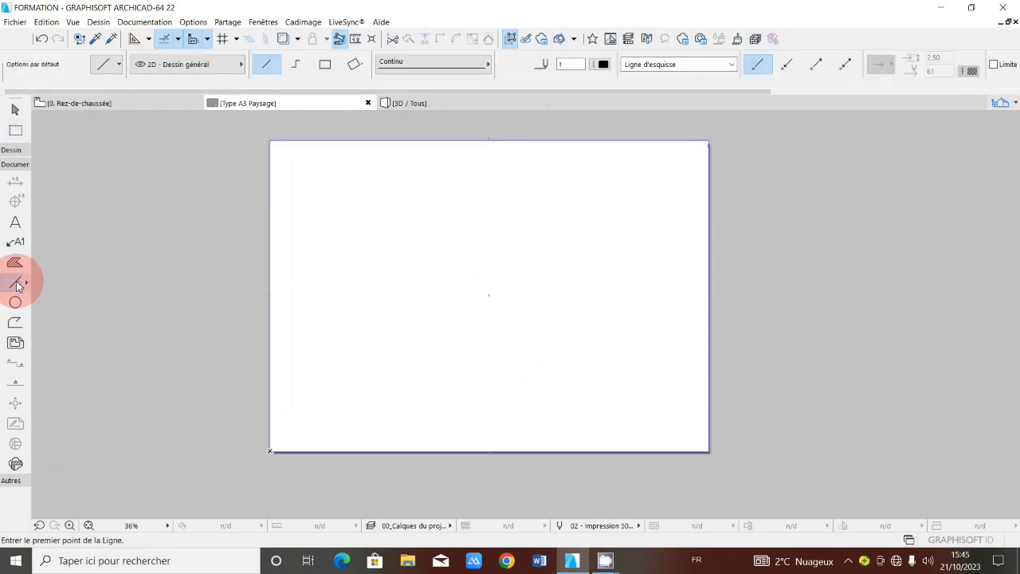
{"action": "left_click", "coordinate": [325, 68]}
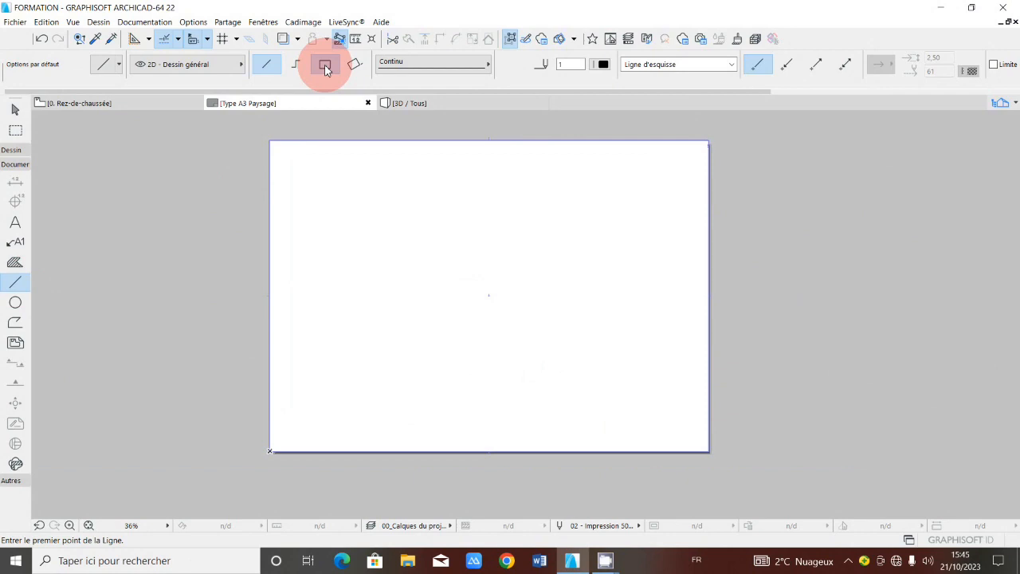
{"action": "left_click", "coordinate": [271, 140]}
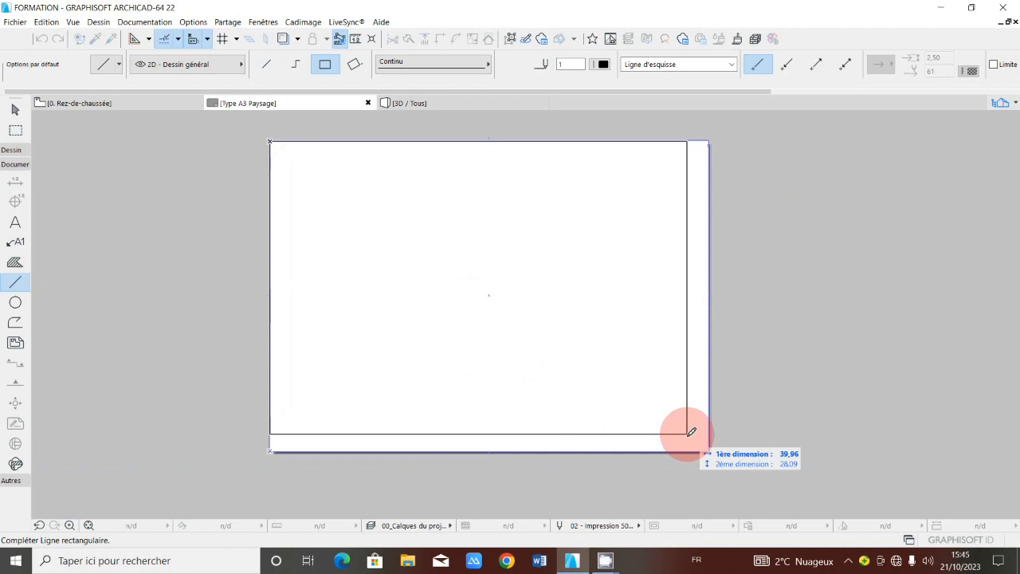
{"action": "left_click", "coordinate": [710, 451]}
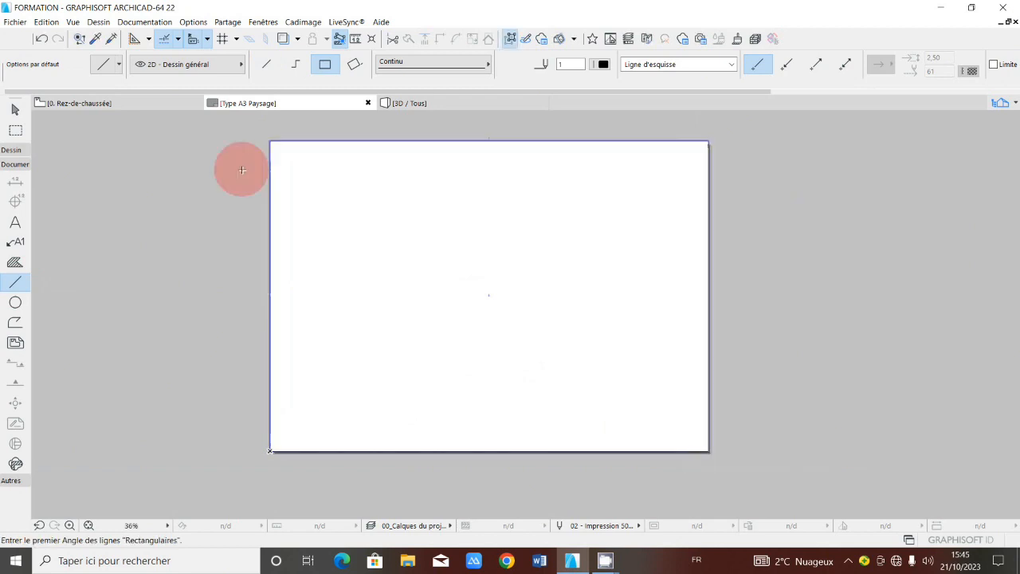
{"action": "middle_click_drag", "start_coordinate": [421, 281], "coordinate": [412, 290]}
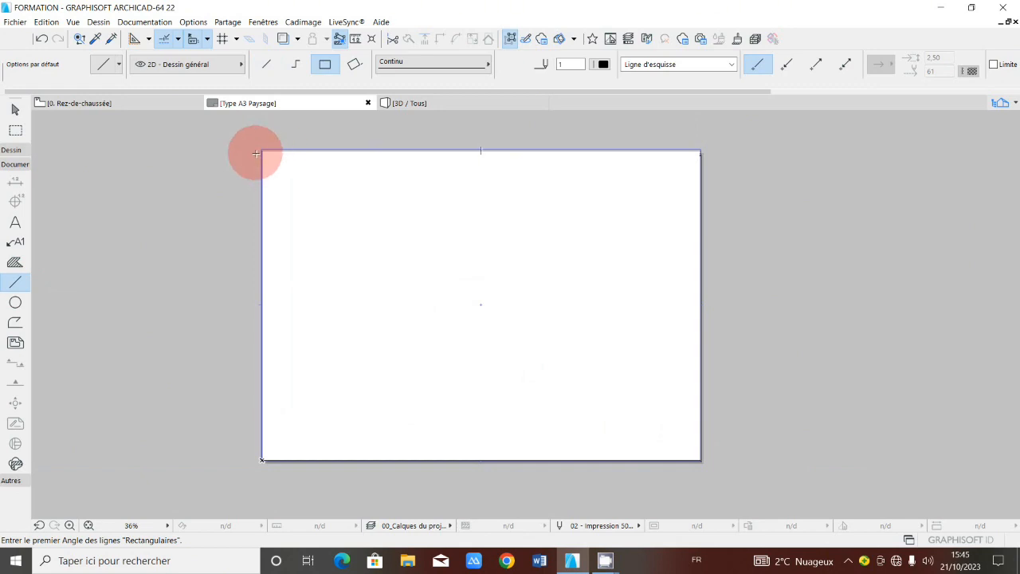
Select the four lines of the sheet-edge frame and offset them inward by a distance of 1
{"action": "left_click", "coordinate": [14, 134]}
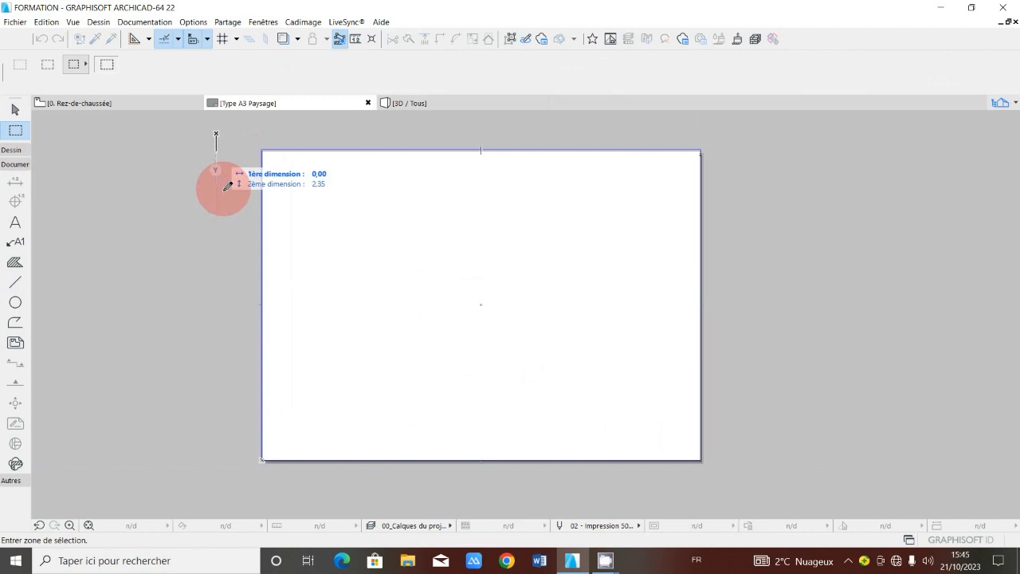
{"action": "left_click_drag", "start_coordinate": [227, 186], "coordinate": [725, 475]}
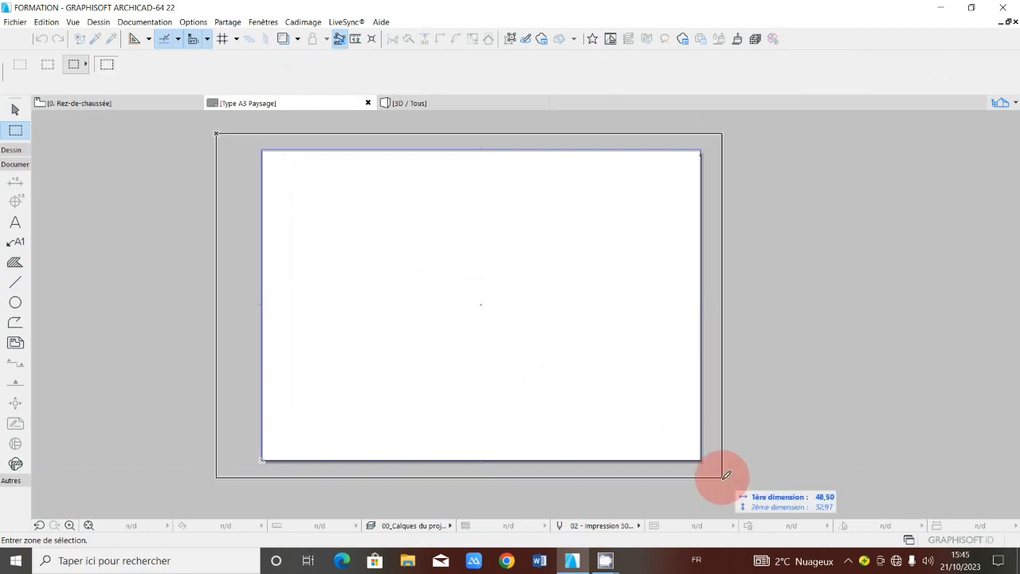
{"action": "left_click", "coordinate": [725, 475]}
{"action": "left_click", "coordinate": [22, 287]}
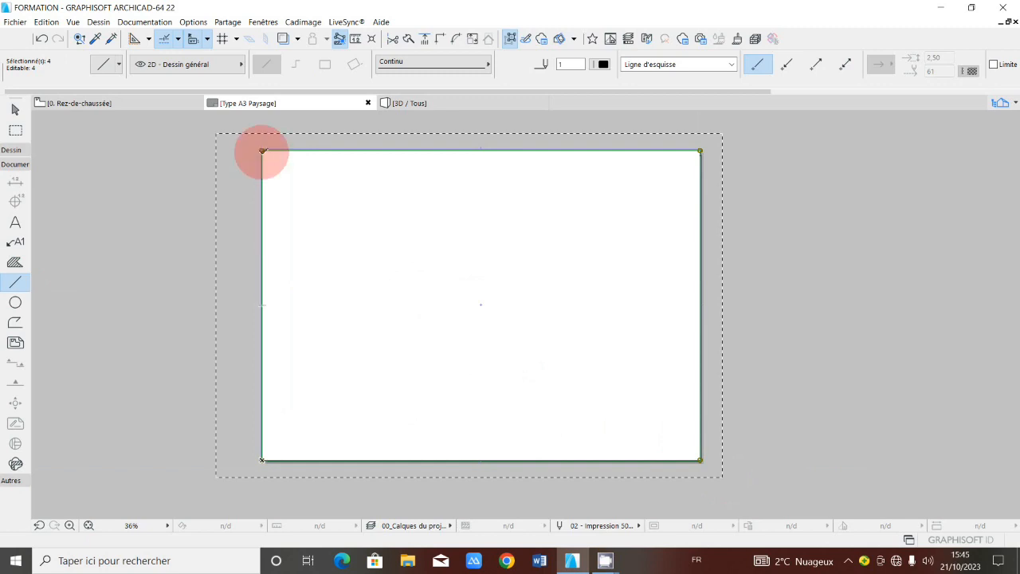
{"action": "left_click", "coordinate": [263, 151]}
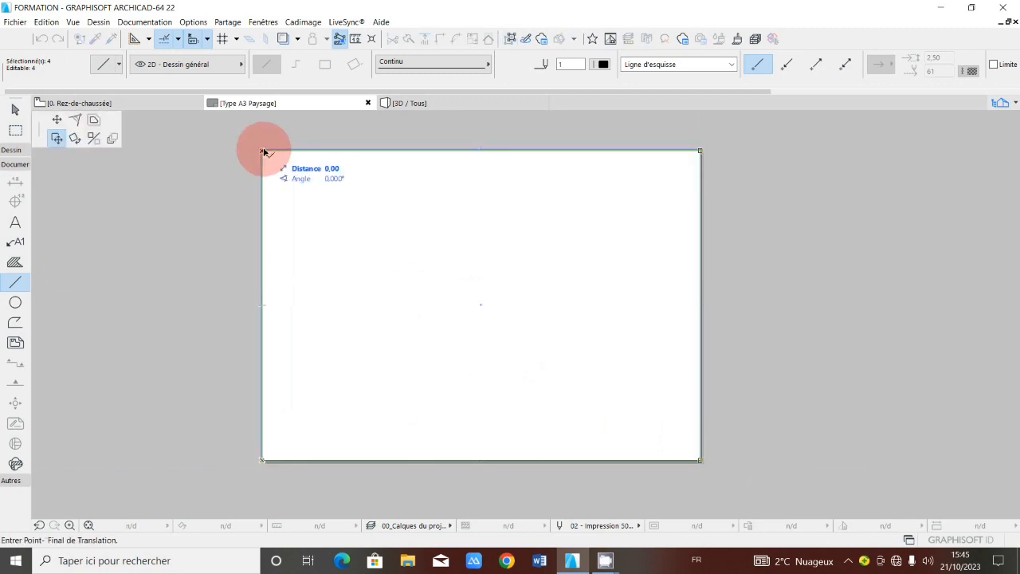
{"action": "left_click", "coordinate": [94, 121]}
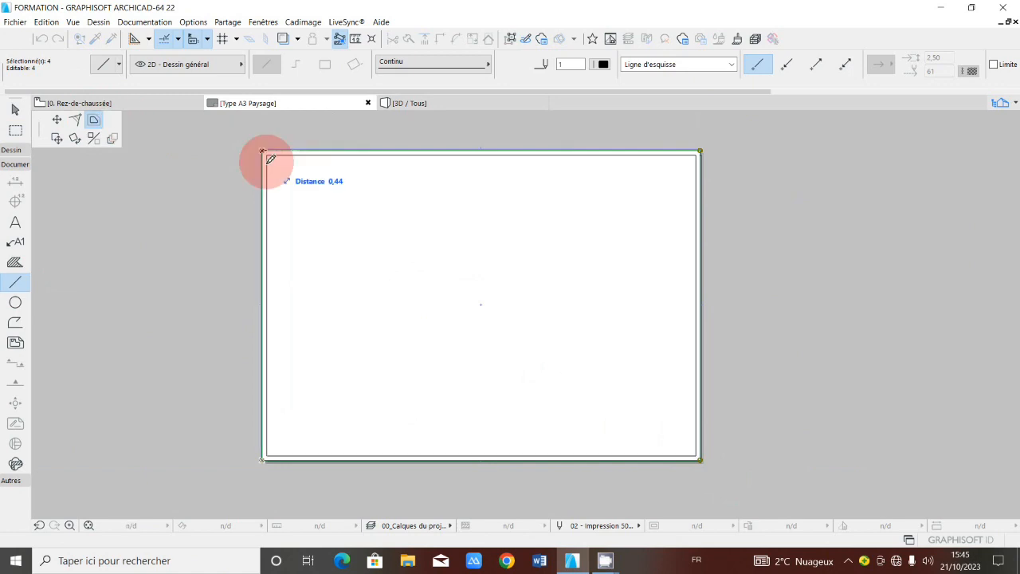
{"action": "type", "text": "1"}
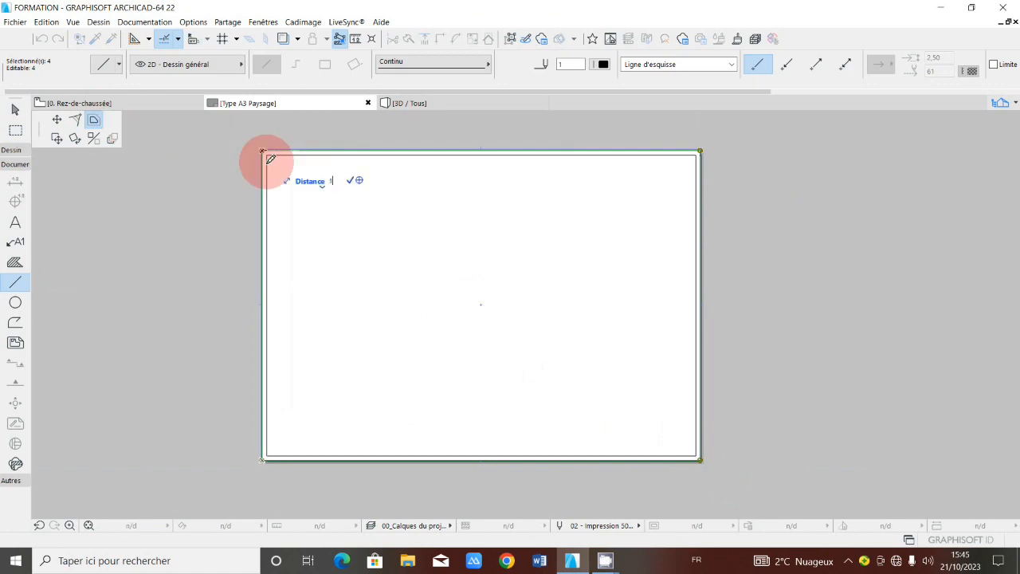
{"action": "key", "text": "Return"}
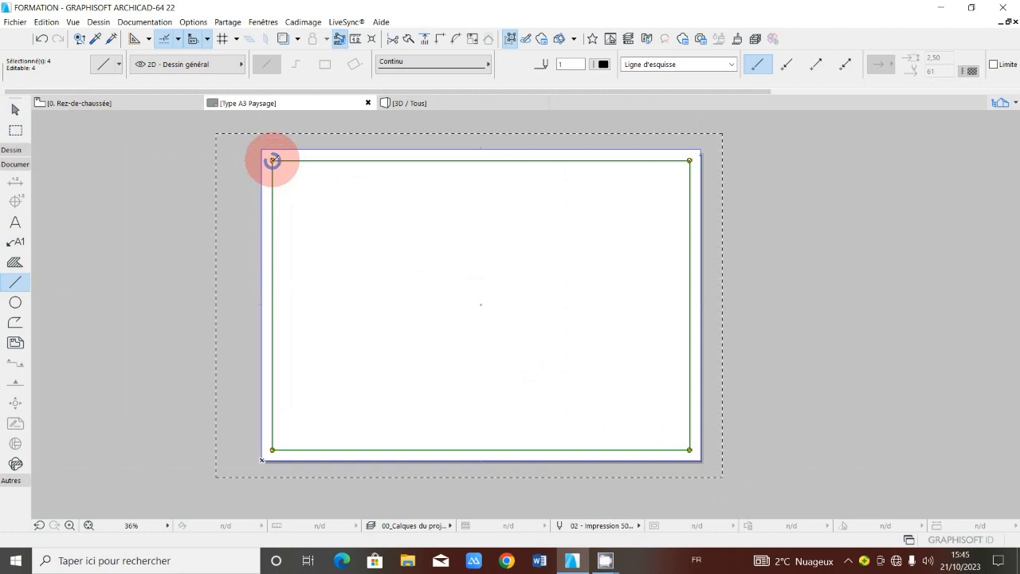
Undo the last line edit and create an inner copy of the frame offset inward by 0,1
{"action": "left_click", "coordinate": [163, 38]}
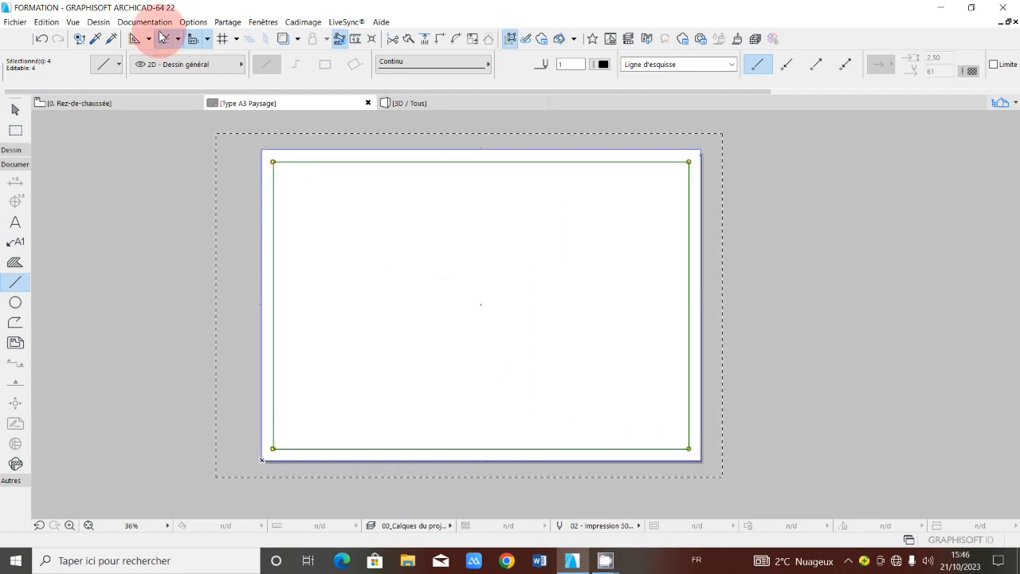
{"action": "left_click", "coordinate": [43, 40]}
{"action": "left_click", "coordinate": [273, 163]}
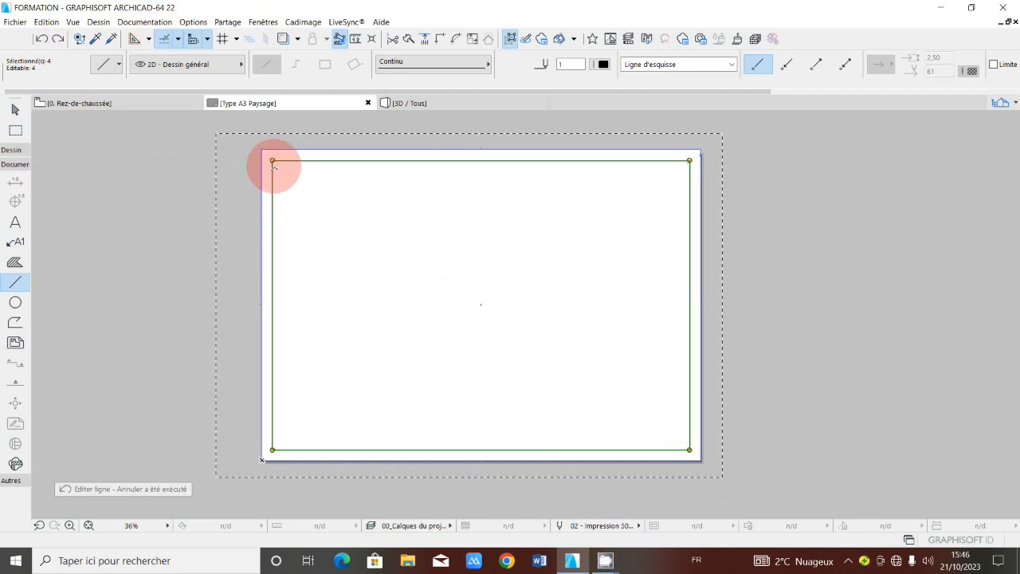
{"action": "left_click", "coordinate": [274, 163]}
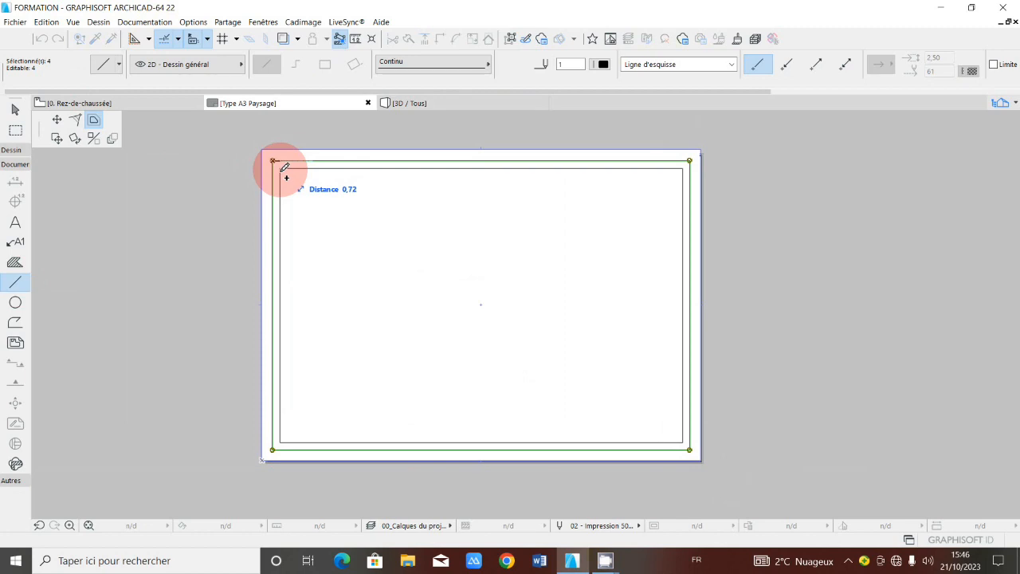
{"action": "type", "text": "0,1"}
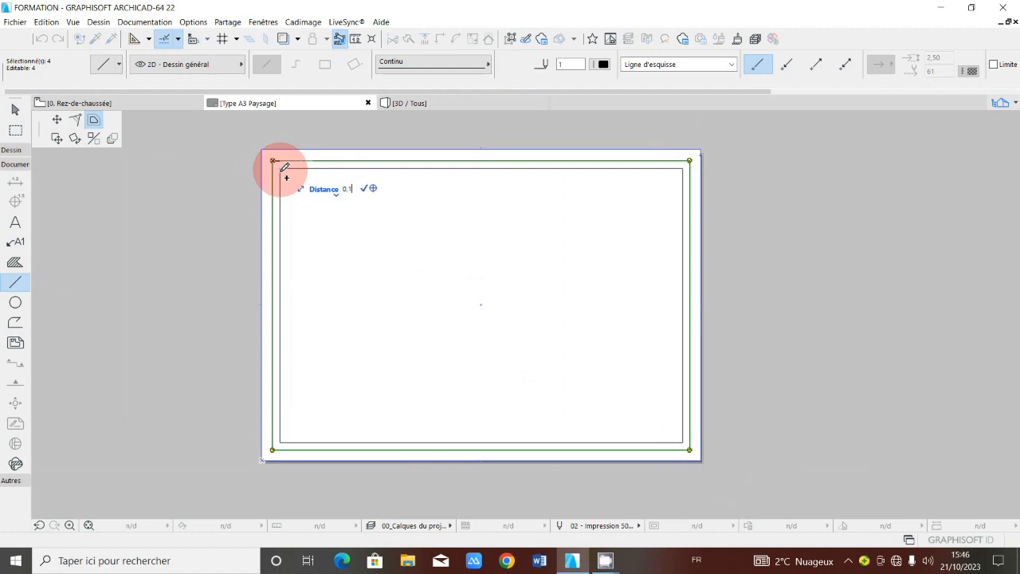
{"action": "key", "text": "Return"}
{"action": "scroll", "coordinate": [279, 161], "scroll_direction": "up", "scroll_amount": 10}
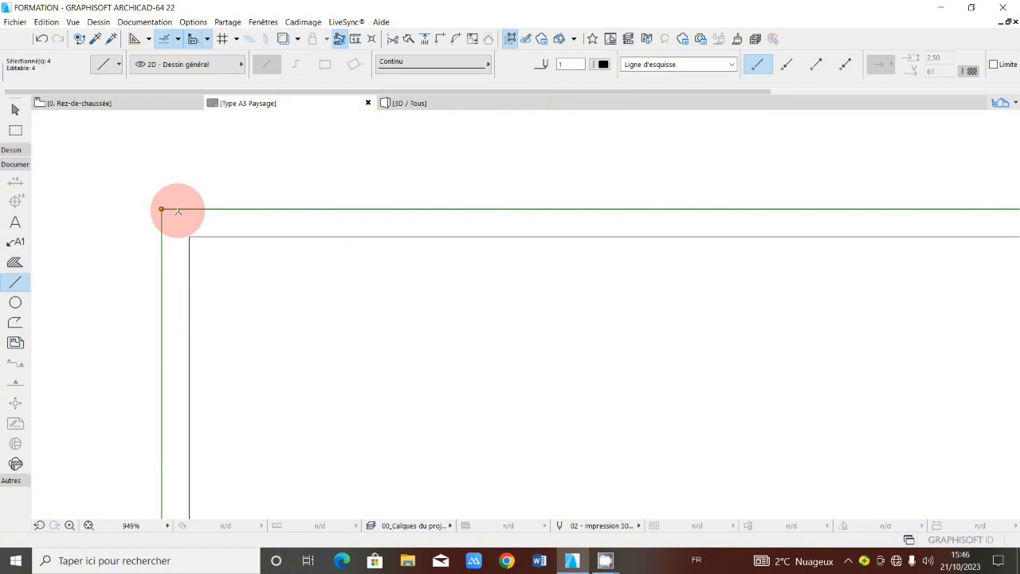
{"action": "scroll", "coordinate": [178, 211], "scroll_direction": "down", "scroll_amount": 5}
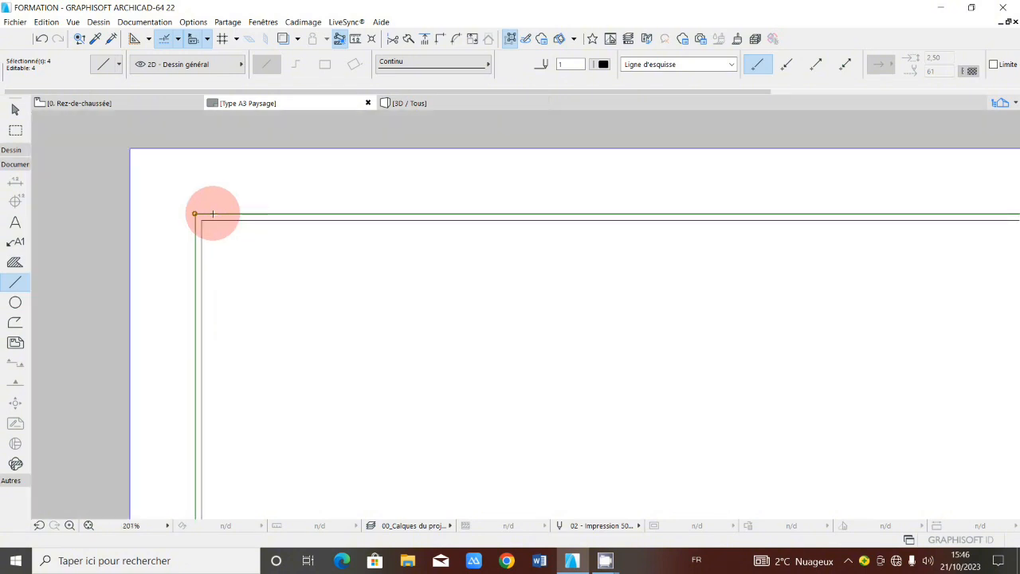
Fill the whole area inside the outer border frame with a solid black fill (Hachure solide)
{"action": "scroll", "coordinate": [208, 211], "scroll_direction": "down", "scroll_amount": 3}
{"action": "scroll", "coordinate": [206, 209], "scroll_direction": "up", "scroll_amount": 6}
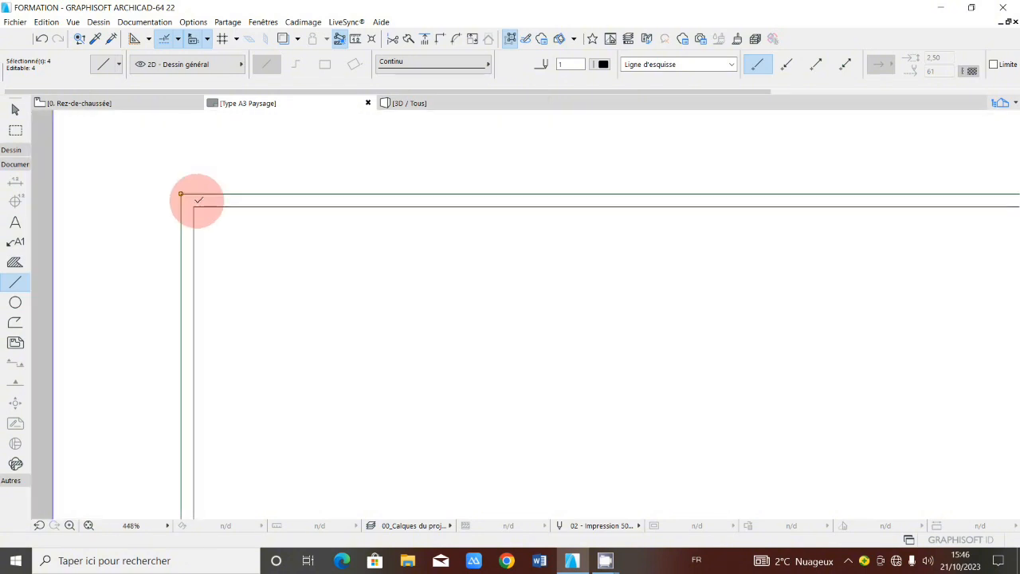
{"action": "scroll", "coordinate": [198, 200], "scroll_direction": "down", "scroll_amount": 6}
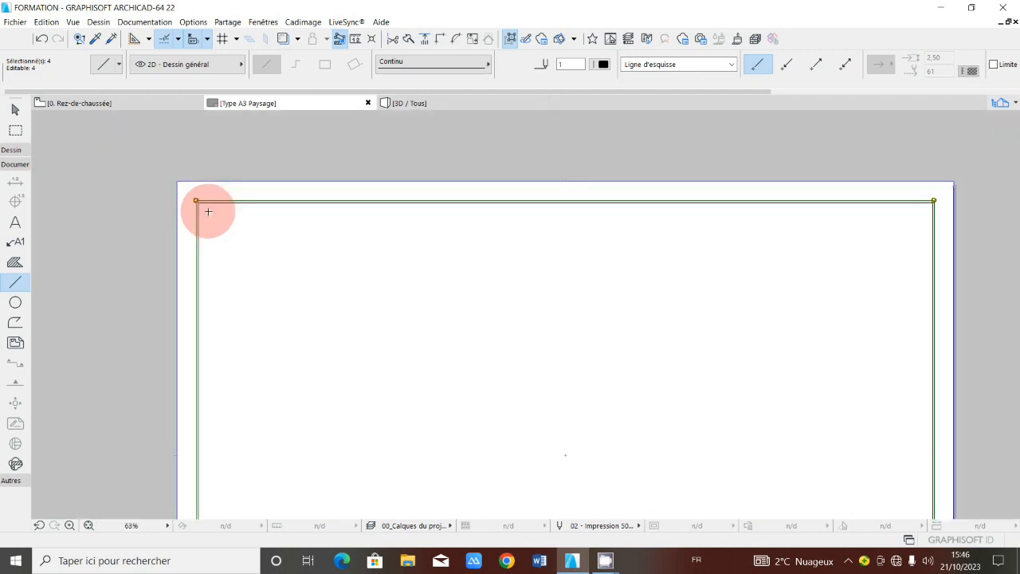
{"action": "key", "text": "Escape"}
{"action": "scroll", "coordinate": [201, 204], "scroll_direction": "up", "scroll_amount": 6}
{"action": "middle_click_drag", "start_coordinate": [194, 194], "coordinate": [203, 207]}
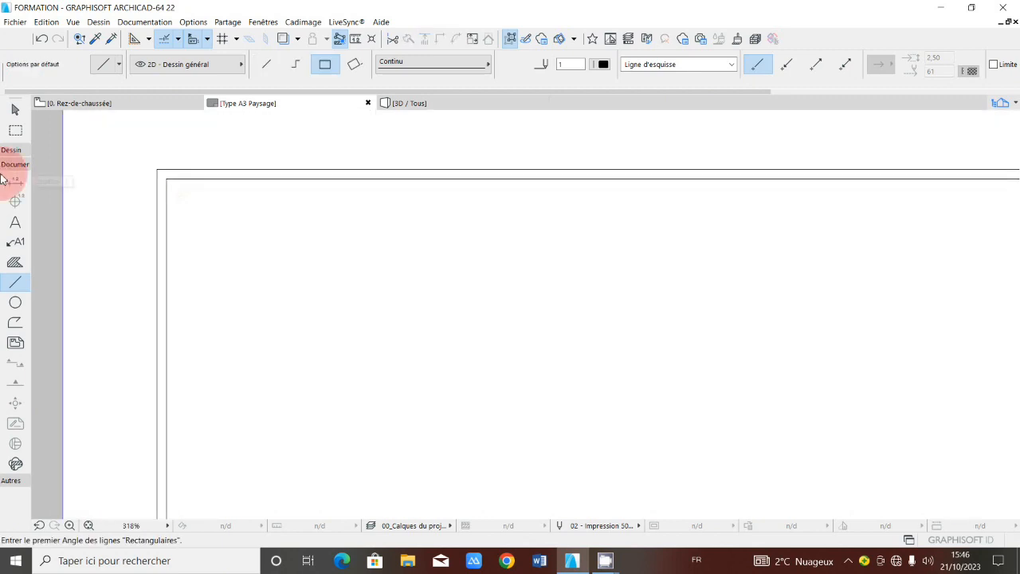
{"action": "left_click", "coordinate": [15, 263]}
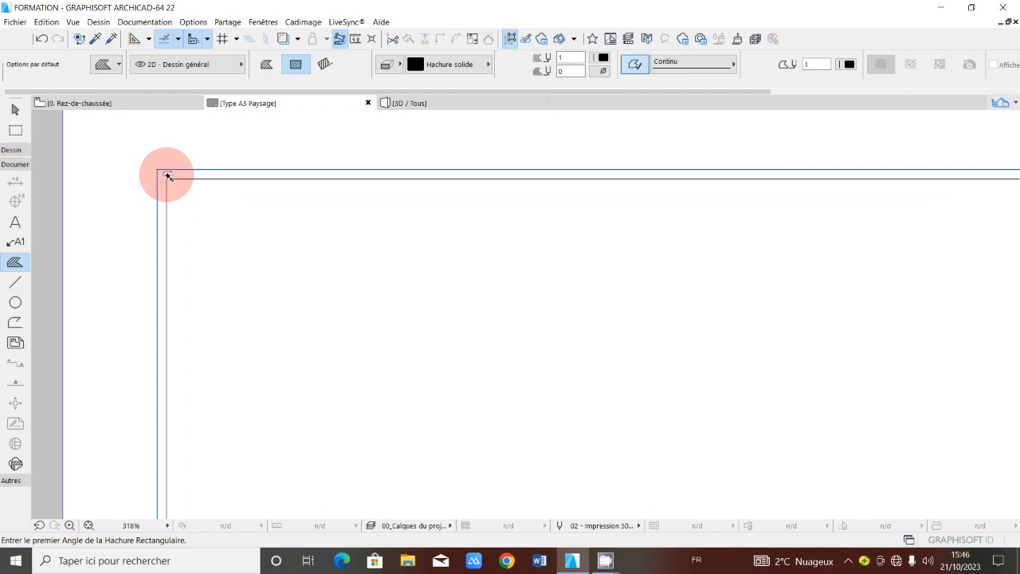
{"action": "left_click", "coordinate": [168, 175]}
{"action": "scroll", "coordinate": [153, 185], "scroll_direction": "down", "scroll_amount": 1}
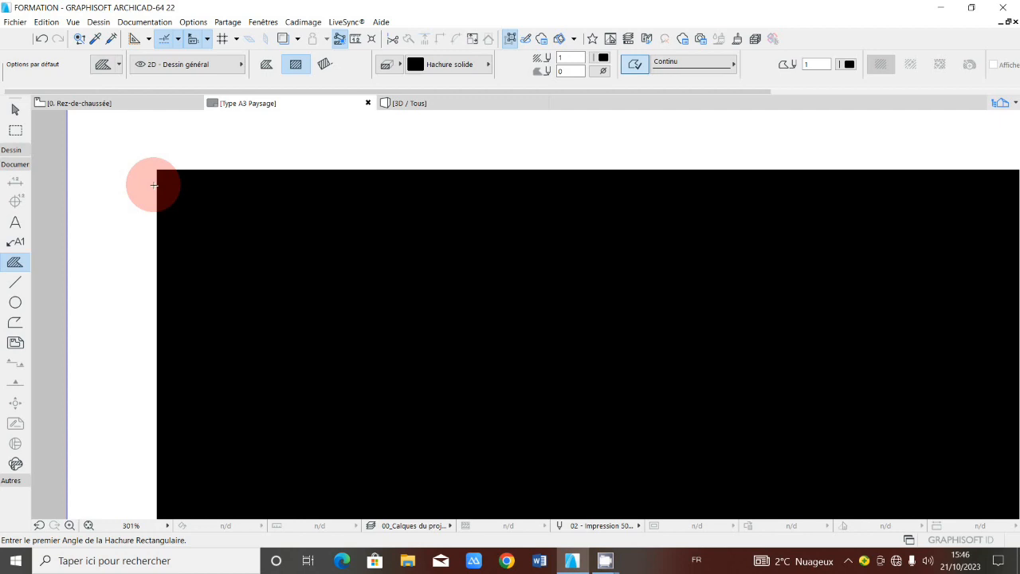
Subtract the inner frame's area from the solid fill, leaving only the band between the two frames filled
{"action": "scroll", "coordinate": [154, 185], "scroll_direction": "down", "scroll_amount": 10}
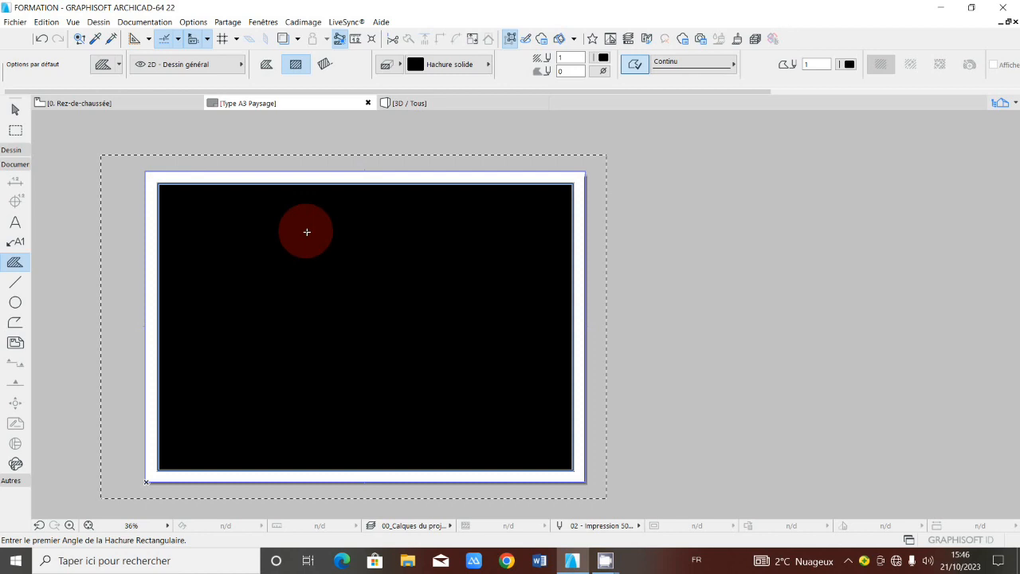
{"action": "left_click", "coordinate": [310, 237], "text": "shift"}
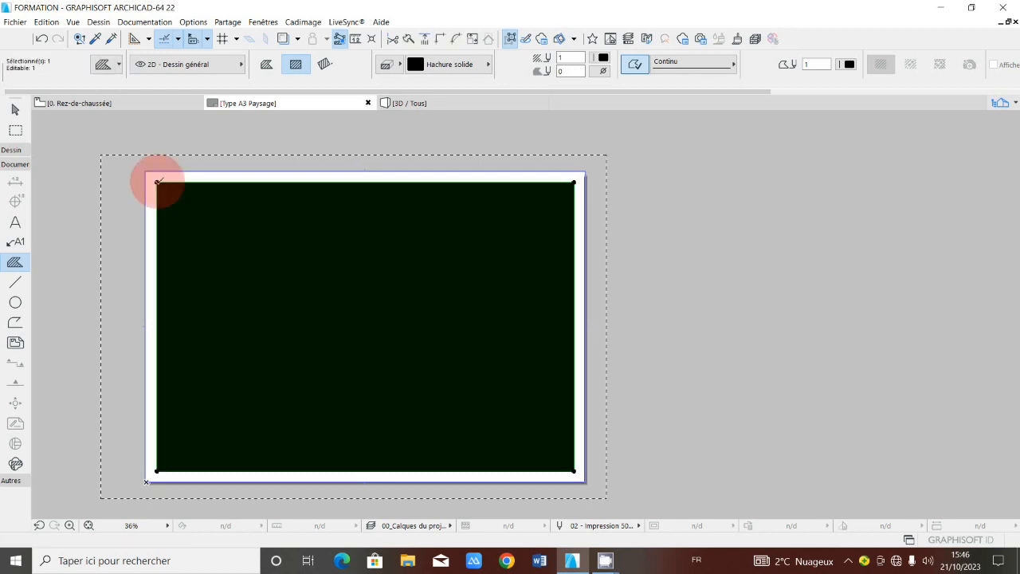
{"action": "left_click", "coordinate": [158, 182]}
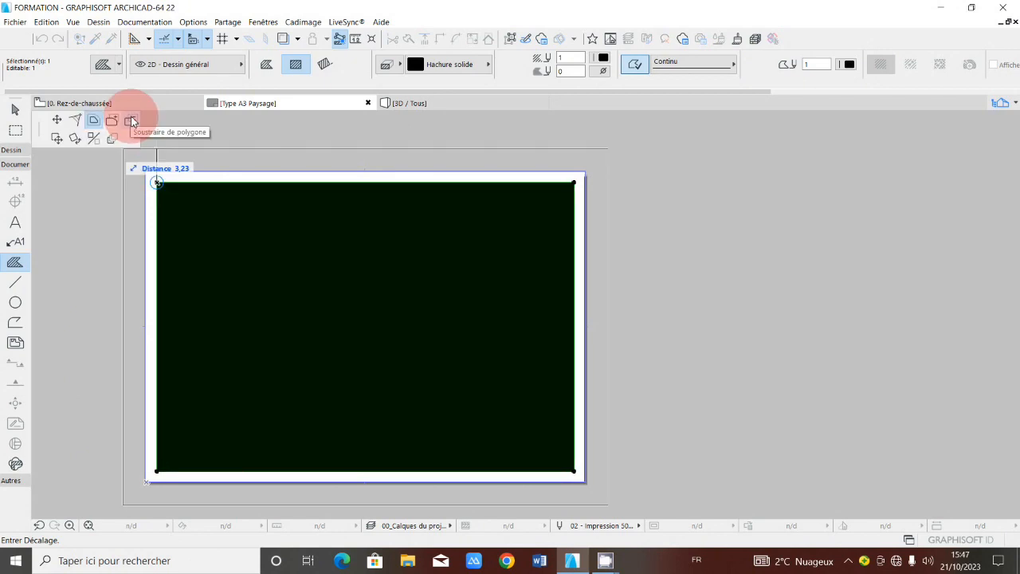
{"action": "left_click", "coordinate": [132, 122]}
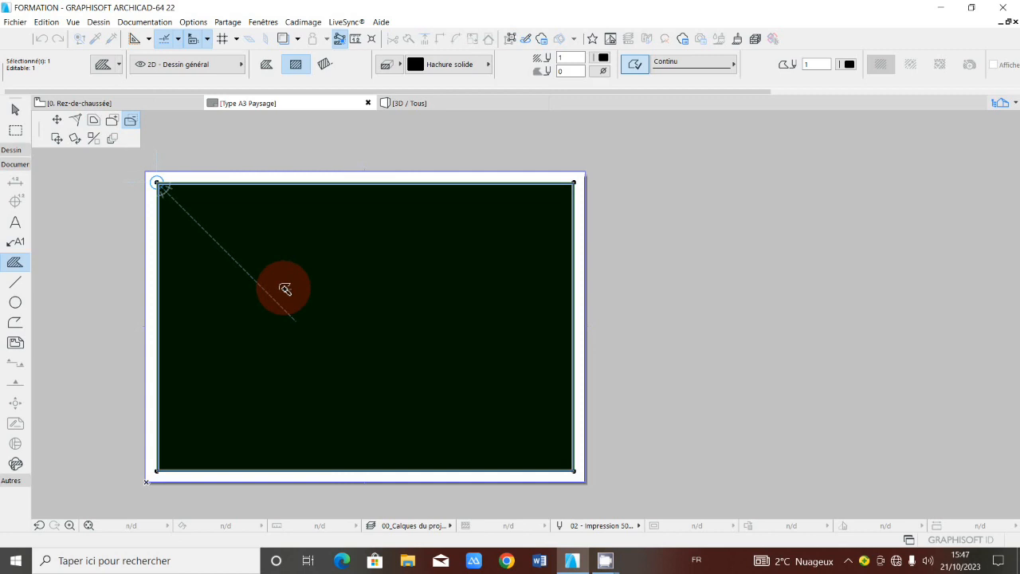
{"action": "left_click", "coordinate": [151, 190]}
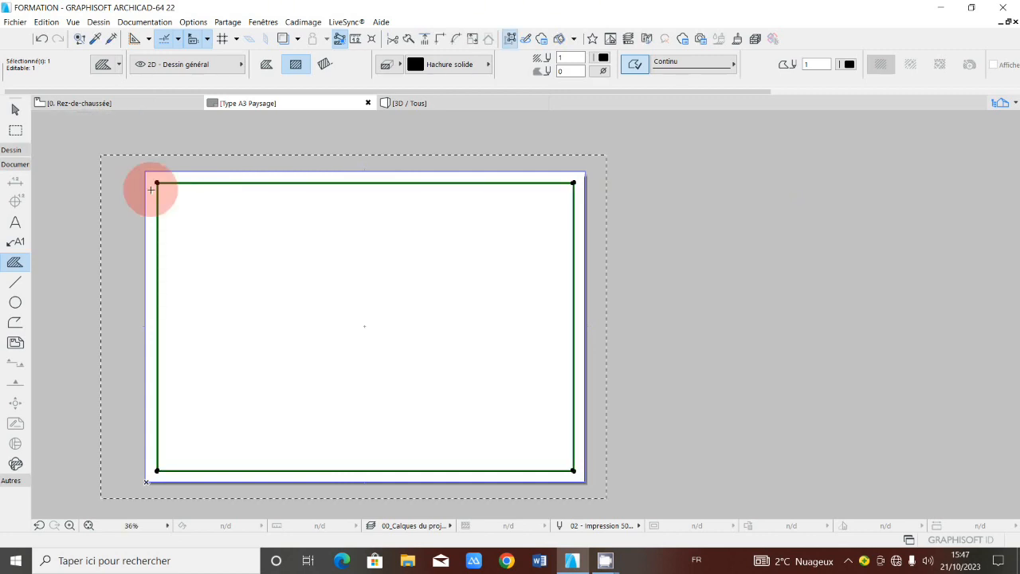
Examine the thickness of the filled border band up close and its overall look on the sheet
{"action": "middle_click_drag", "start_coordinate": [176, 182], "coordinate": [188, 185]}
{"action": "scroll", "coordinate": [188, 185], "scroll_direction": "up", "scroll_amount": 3}
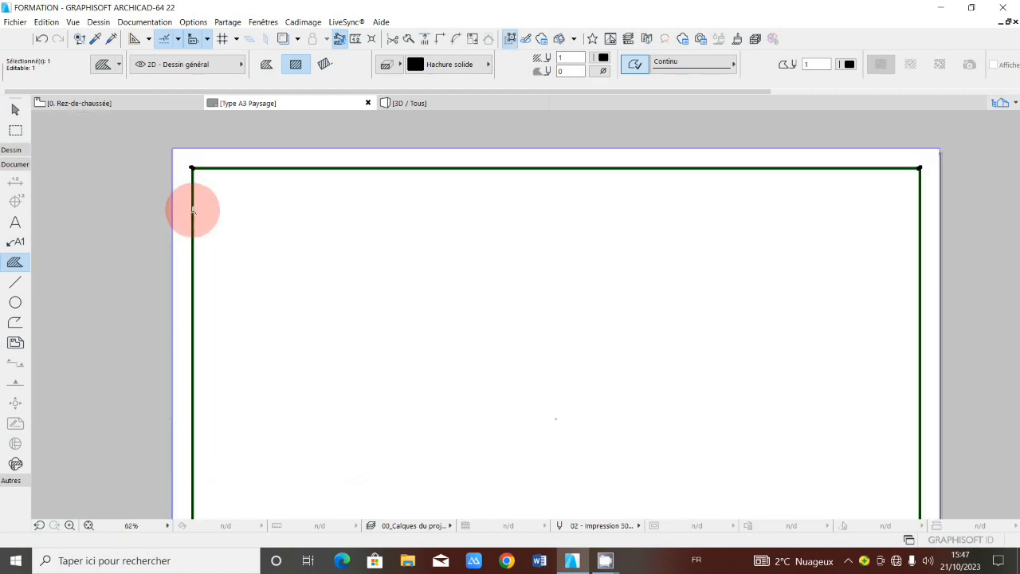
{"action": "scroll", "coordinate": [192, 209], "scroll_direction": "up", "scroll_amount": 3}
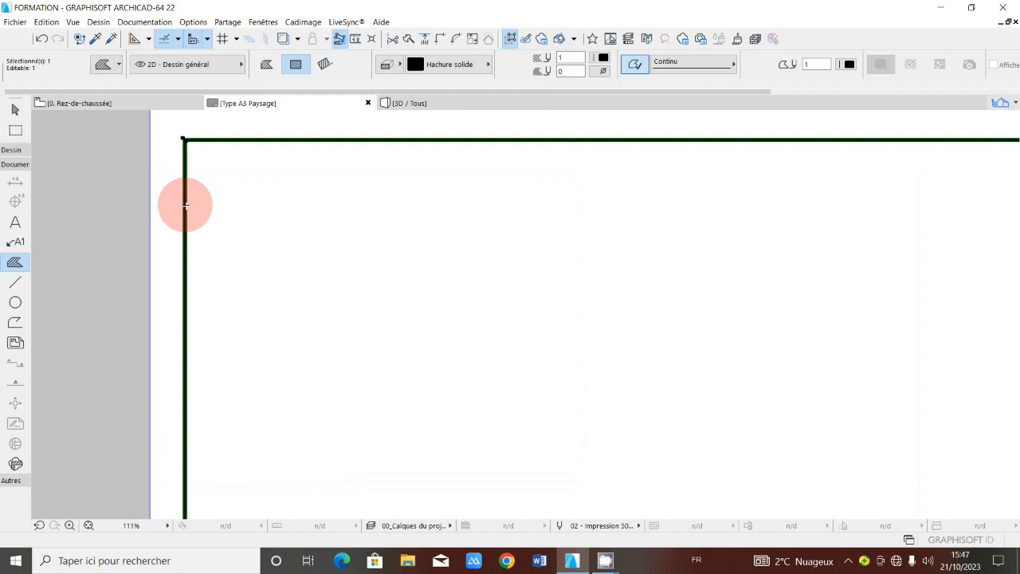
{"action": "scroll", "coordinate": [184, 206], "scroll_direction": "up", "scroll_amount": 3}
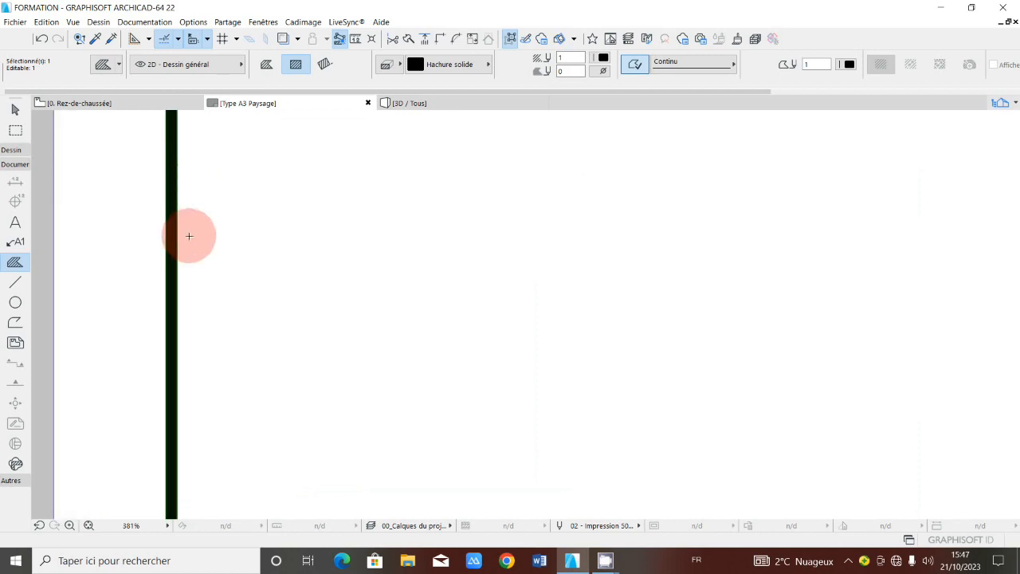
{"action": "scroll", "coordinate": [183, 236], "scroll_direction": "up", "scroll_amount": 1}
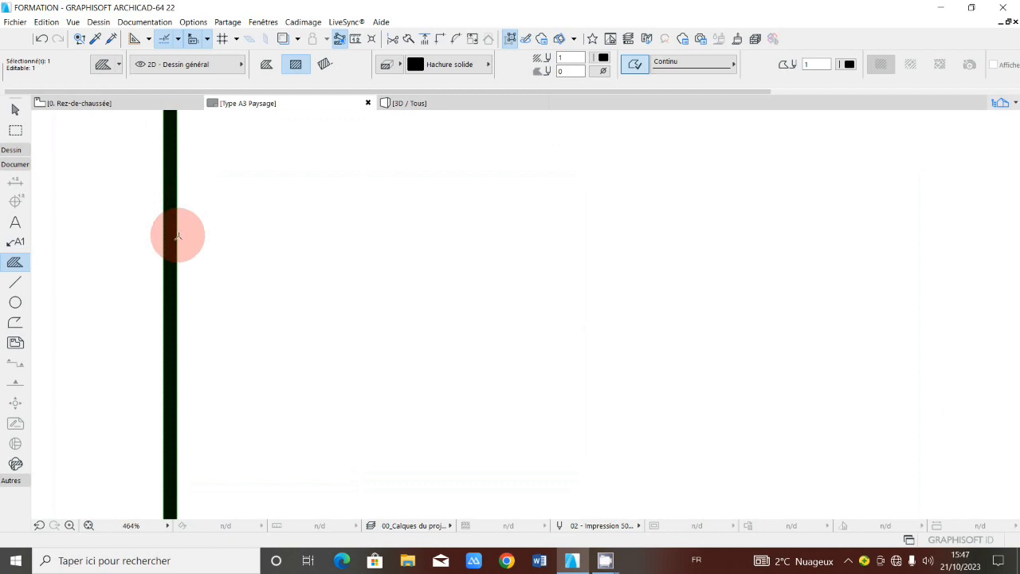
{"action": "scroll", "coordinate": [177, 236], "scroll_direction": "up", "scroll_amount": 3}
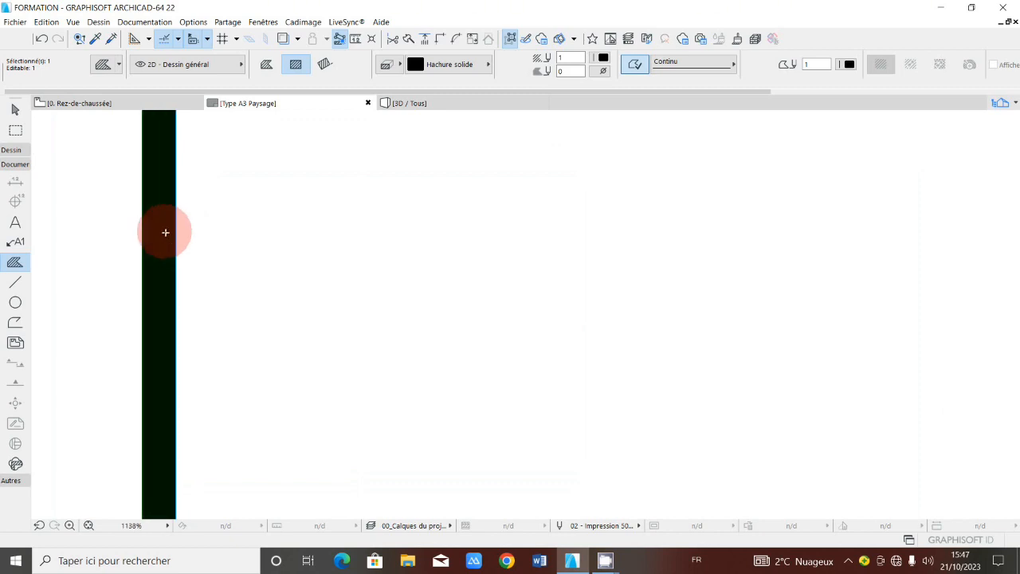
{"action": "scroll", "coordinate": [165, 232], "scroll_direction": "down", "scroll_amount": 15}
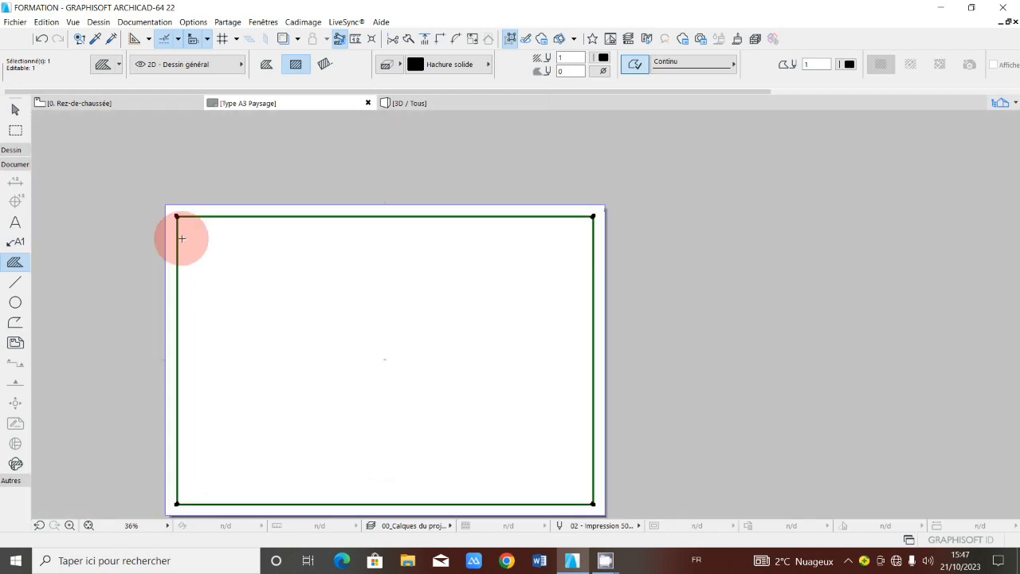
{"action": "middle_click_drag", "start_coordinate": [187, 241], "coordinate": [189, 224]}
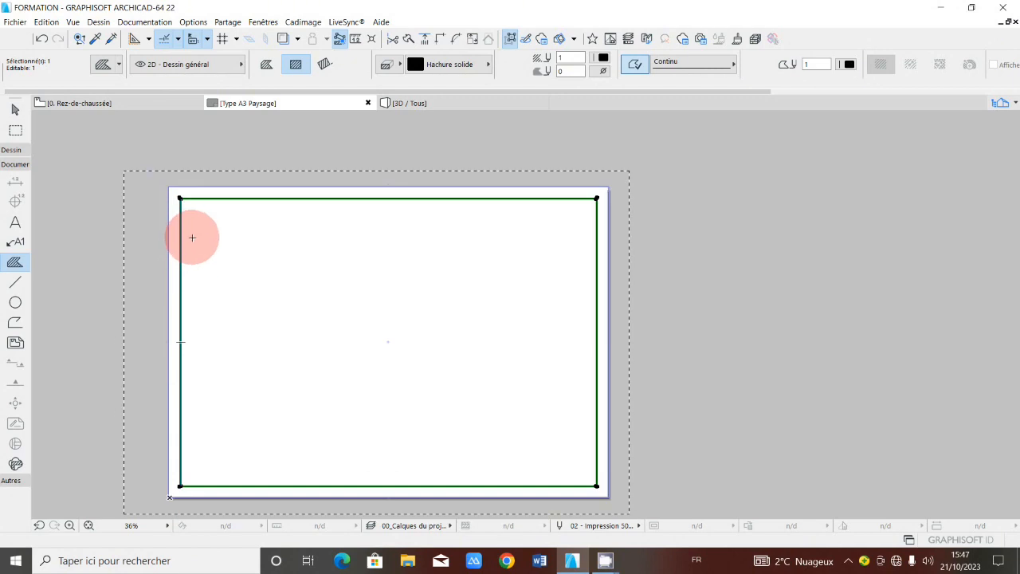
{"action": "scroll", "coordinate": [182, 253], "scroll_direction": "up", "scroll_amount": 4}
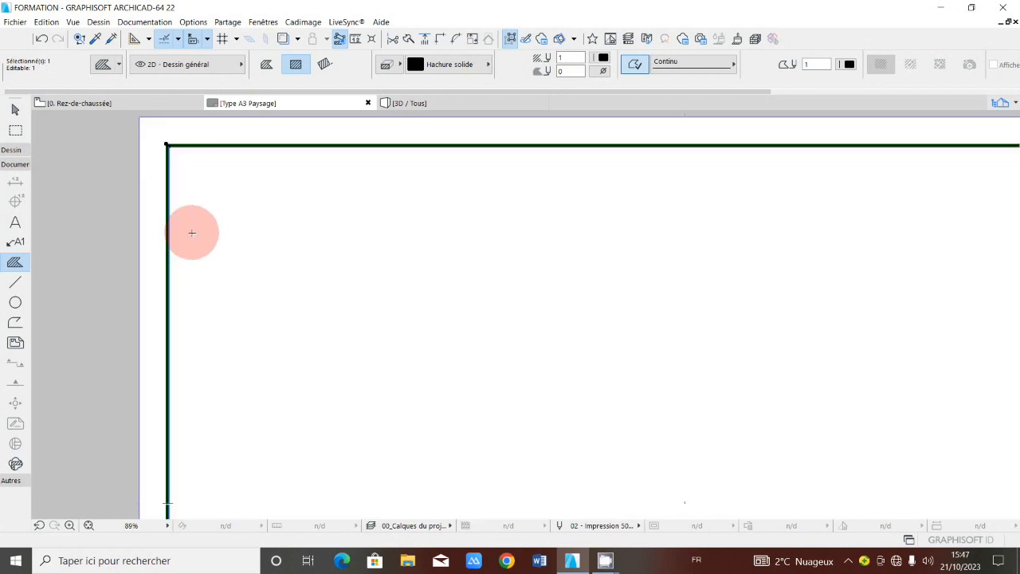
{"action": "scroll", "coordinate": [244, 227], "scroll_direction": "down", "scroll_amount": 7}
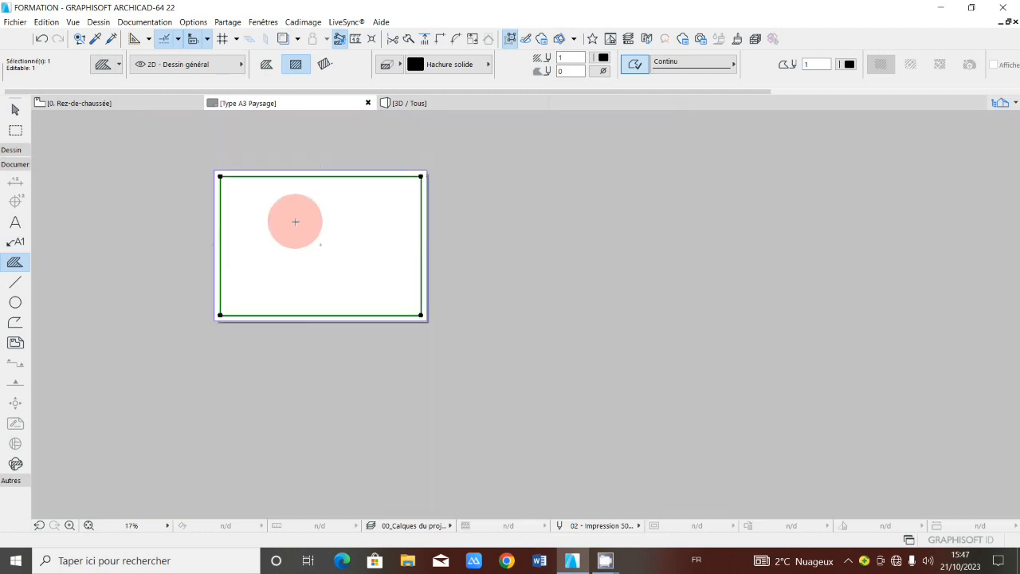
{"action": "key", "text": "Escape"}
{"action": "scroll", "coordinate": [275, 213], "scroll_direction": "up", "scroll_amount": 3}
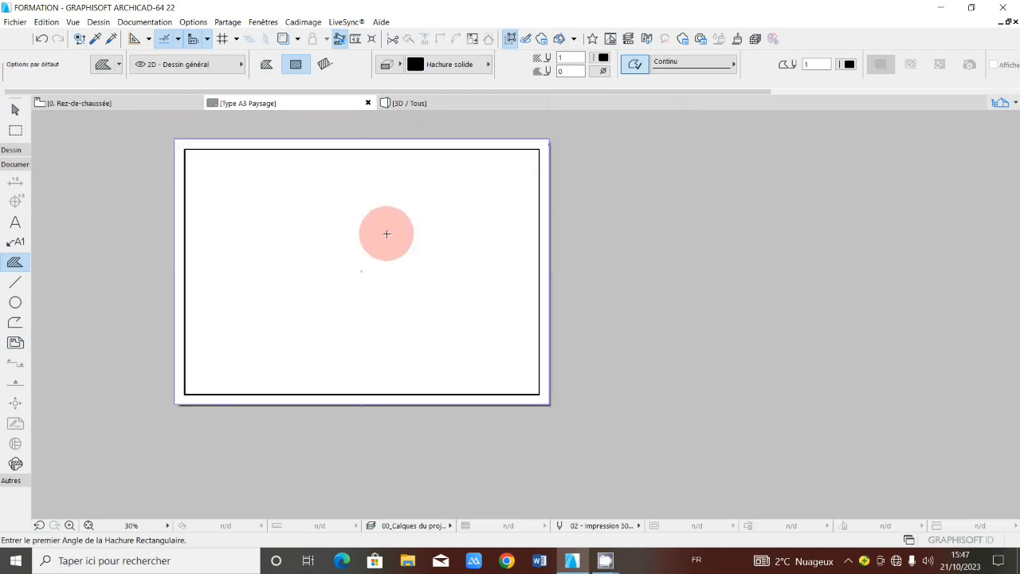
{"action": "scroll", "coordinate": [541, 151], "scroll_direction": "up", "scroll_amount": 3}
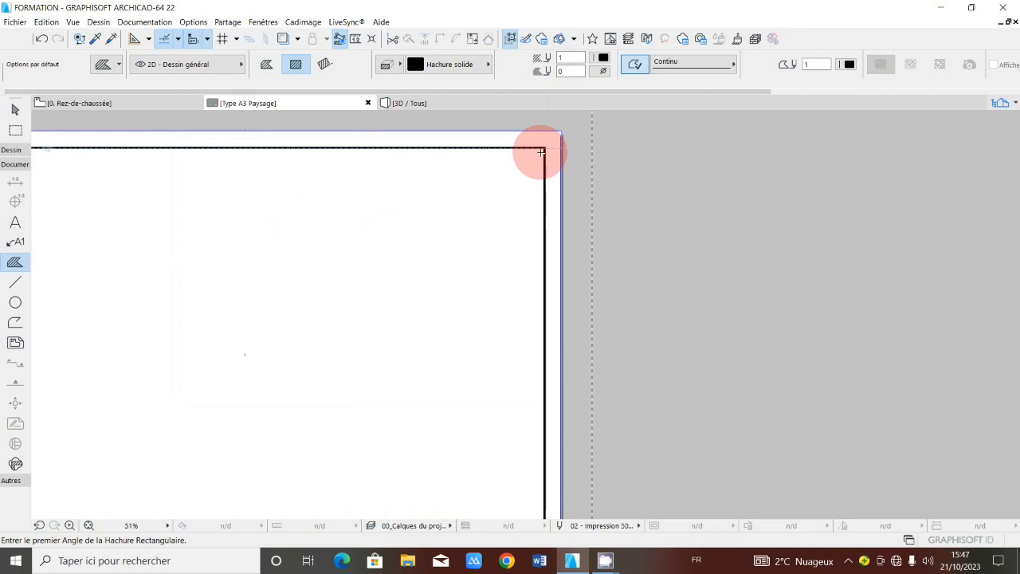
{"action": "scroll", "coordinate": [545, 151], "scroll_direction": "down", "scroll_amount": 3}
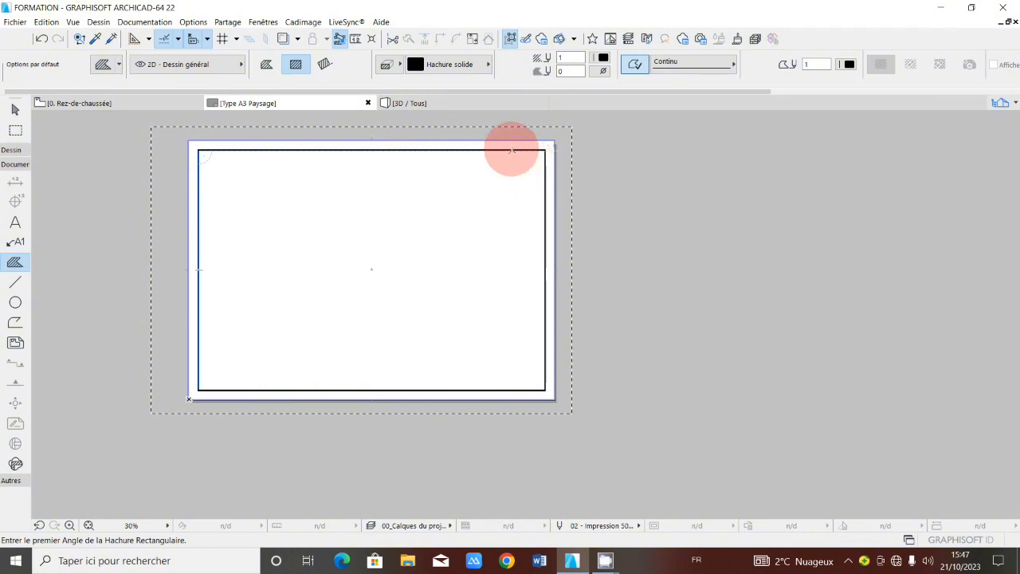
Try to draw a short horizontal single line inward from the frame's right edge, near its upper-right corner
{"action": "left_click", "coordinate": [19, 285]}
{"action": "scroll", "coordinate": [536, 155], "scroll_direction": "up", "scroll_amount": 3}
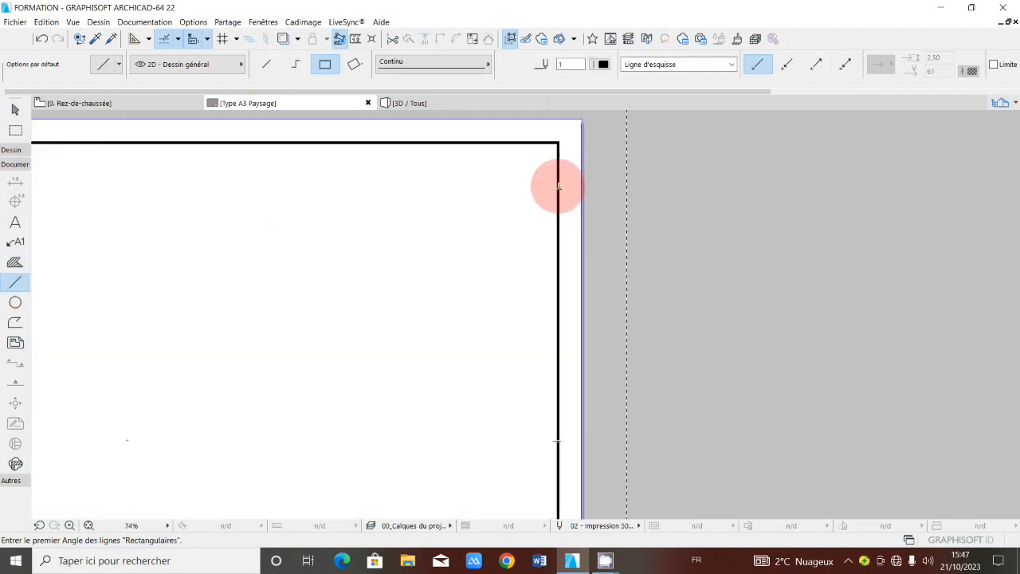
{"action": "left_click", "coordinate": [558, 188]}
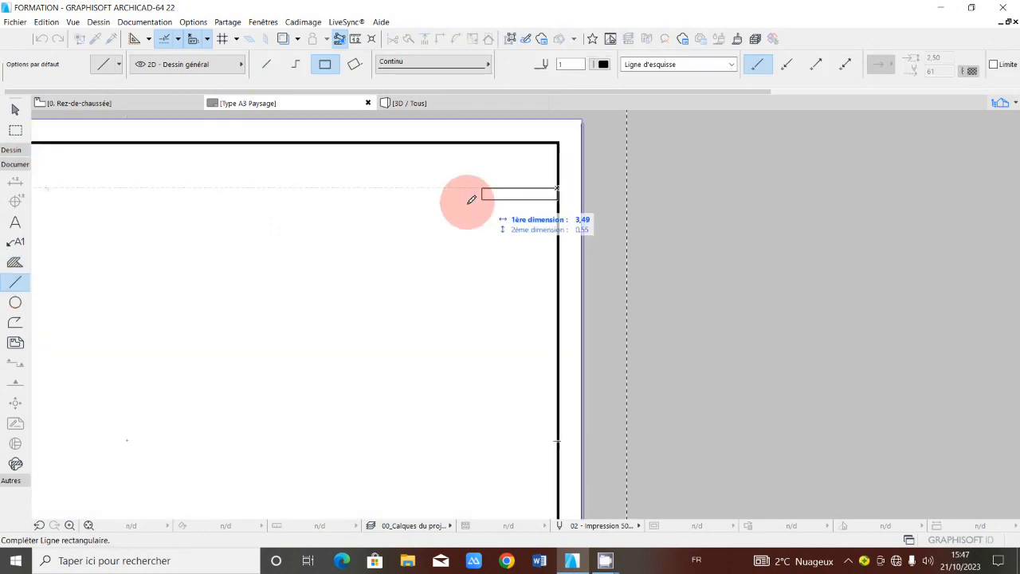
{"action": "left_click", "coordinate": [276, 68]}
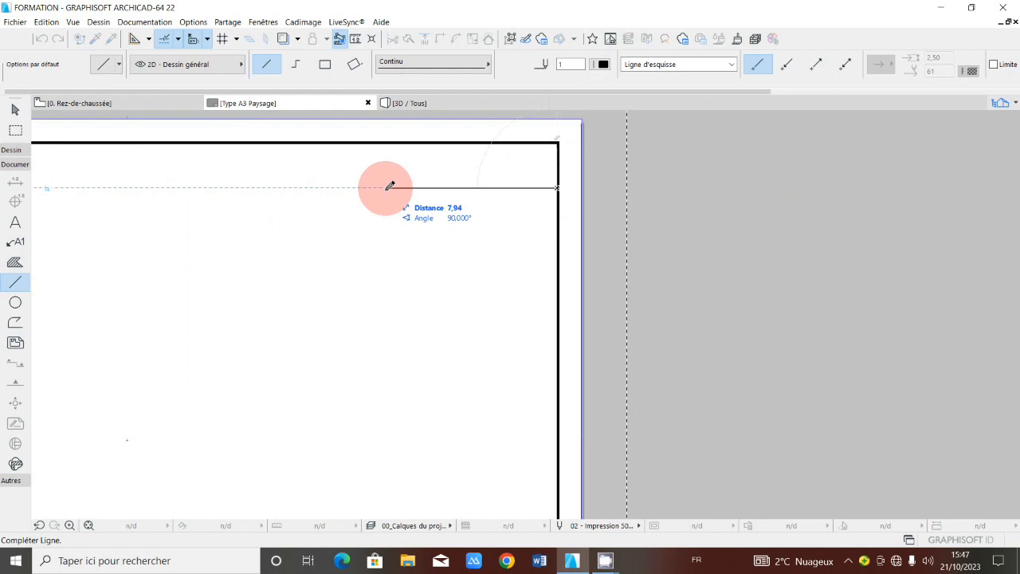
{"action": "left_click", "coordinate": [452, 187]}
{"action": "left_click", "coordinate": [450, 189]}
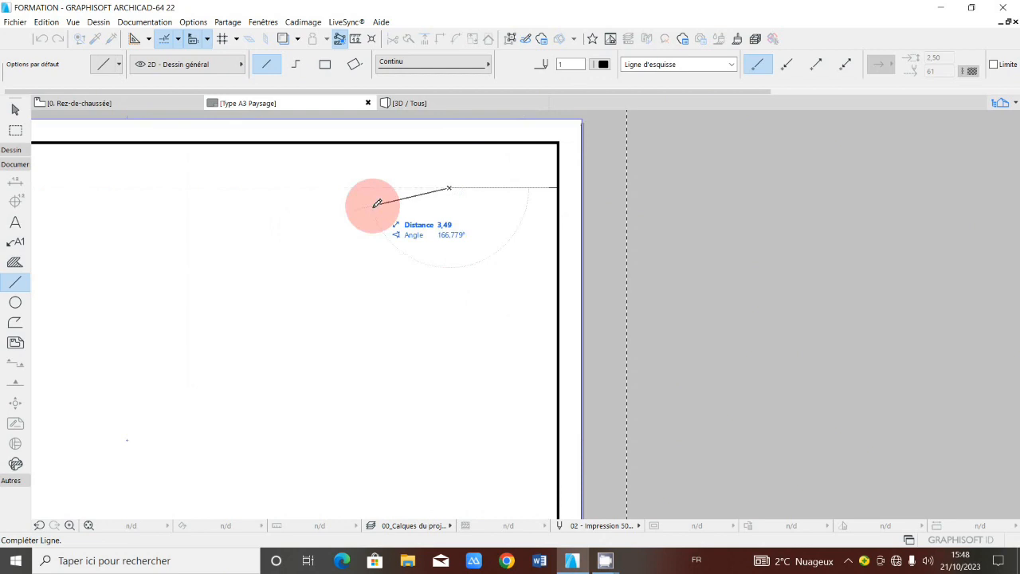
{"action": "left_click", "coordinate": [453, 188]}
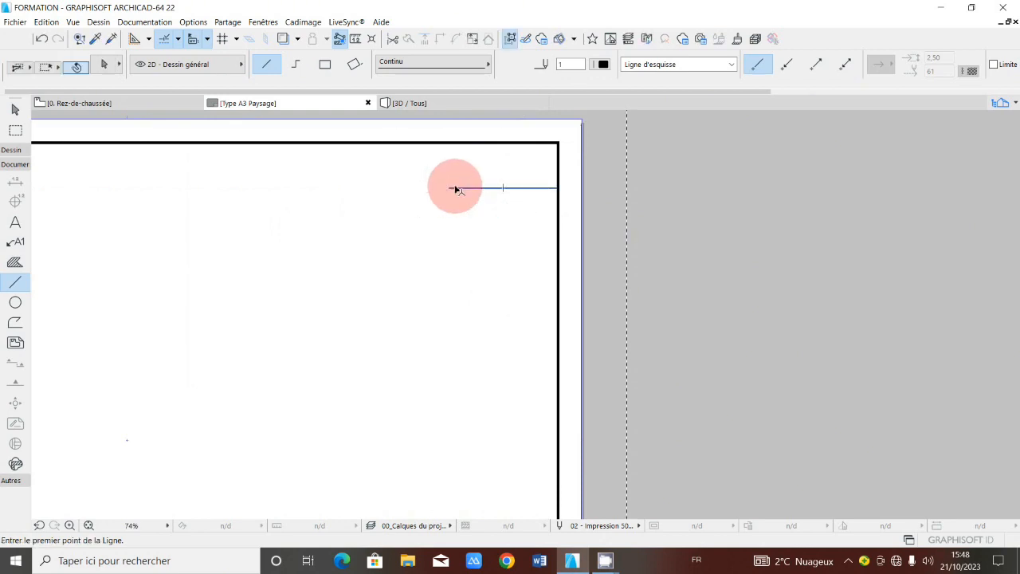
{"action": "key", "text": "ctrl+z"}
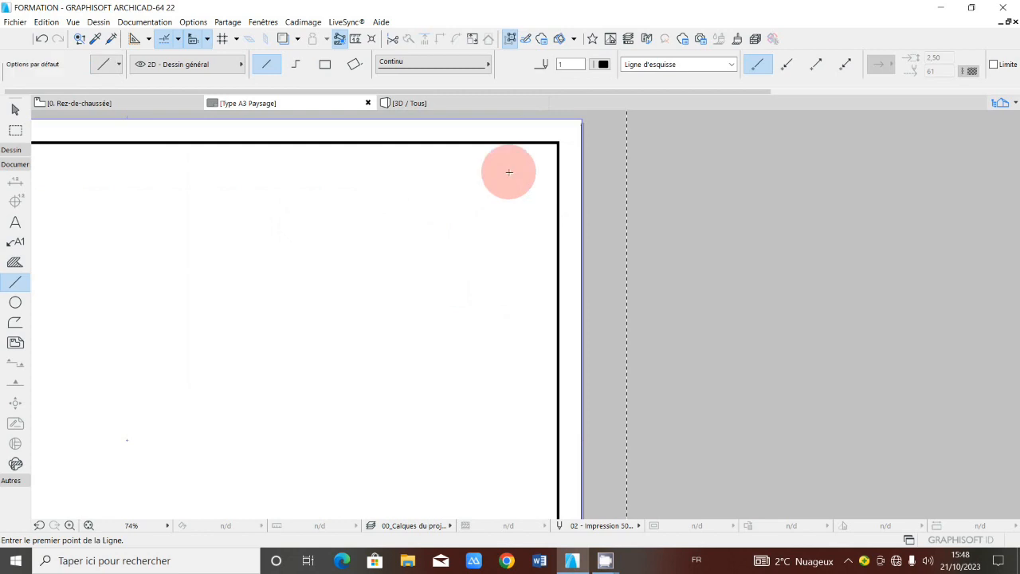
Draw a horizontal line inward from the frame's right edge near the upper-right corner, and a vertical line from its end down to the bottom edge
{"action": "left_click", "coordinate": [556, 192]}
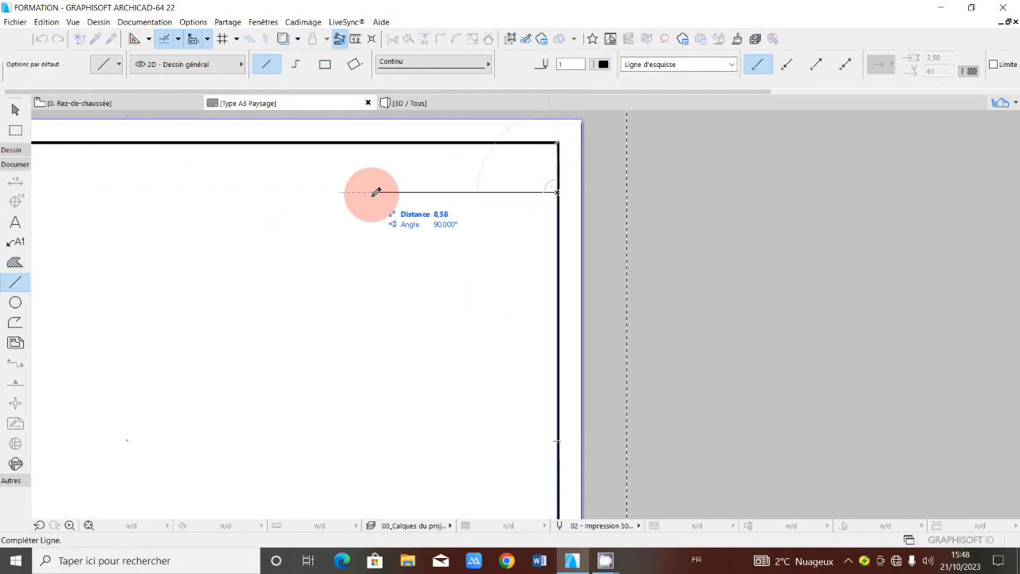
{"action": "left_click", "coordinate": [411, 191]}
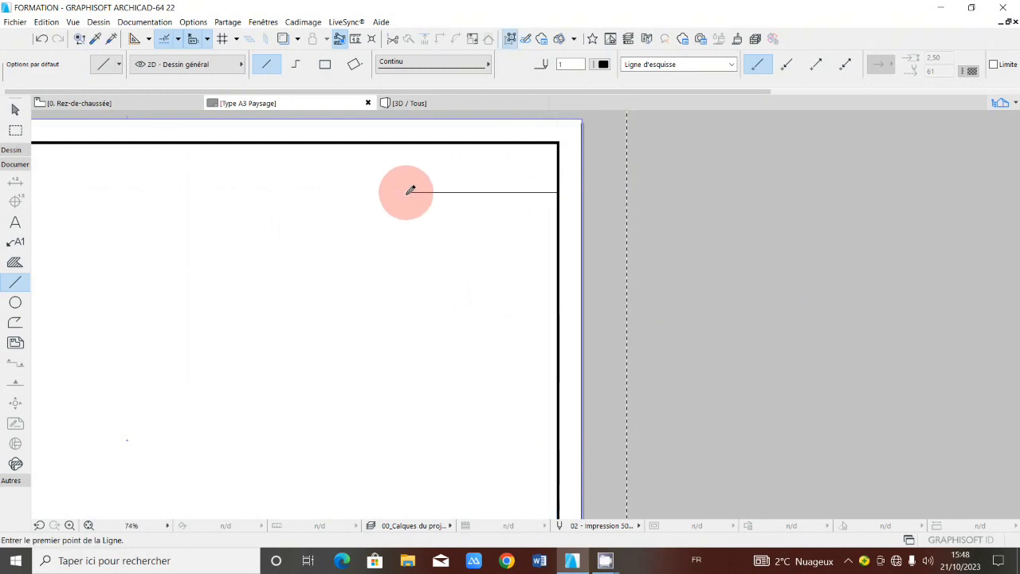
{"action": "left_click", "coordinate": [408, 192]}
{"action": "scroll", "coordinate": [409, 237], "scroll_direction": "down", "scroll_amount": 3}
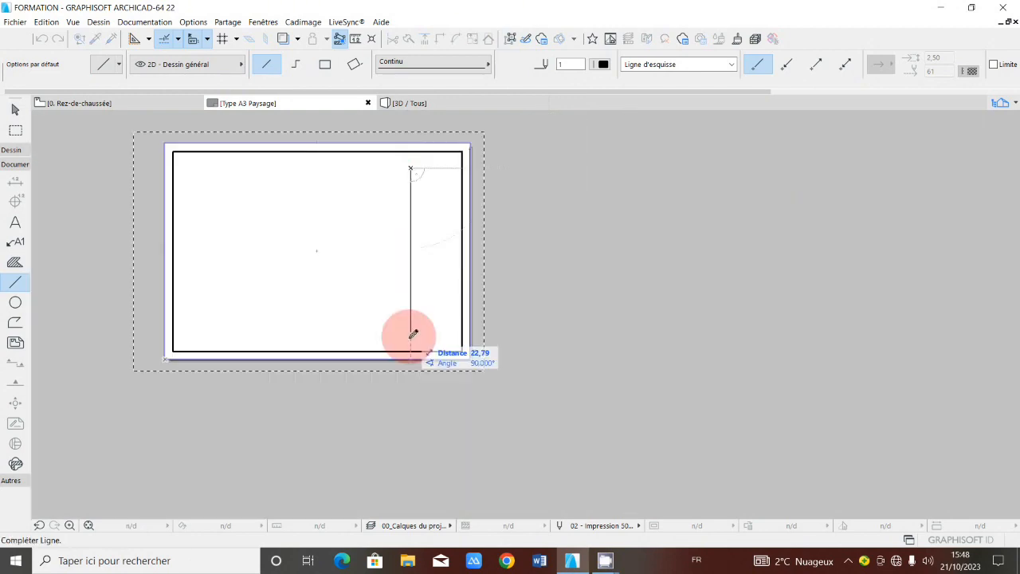
{"action": "left_click", "coordinate": [413, 333]}
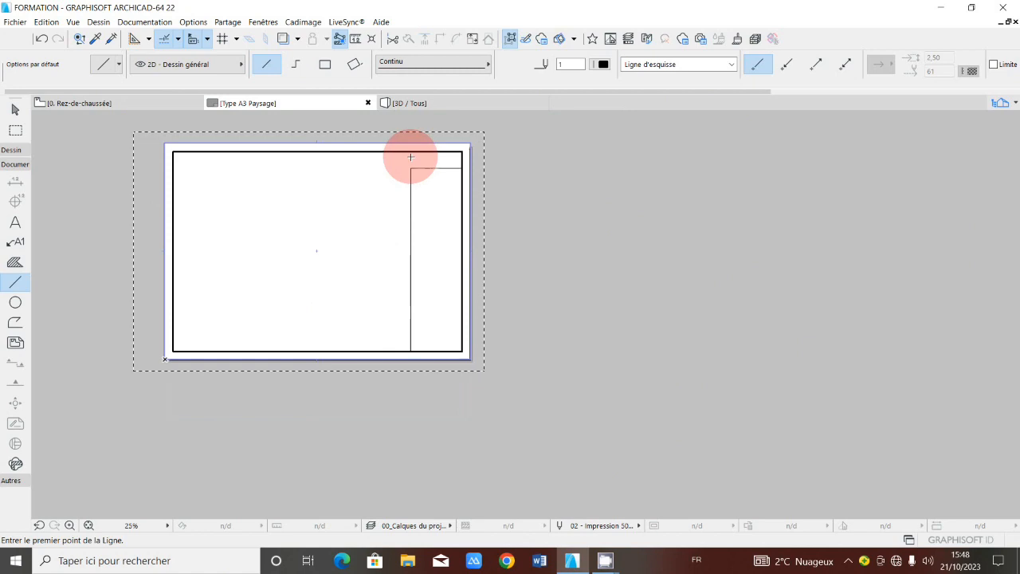
Stretch the upper end of the vertical title block line to the frame's top edge, for a length of about 27,50
{"action": "scroll", "coordinate": [410, 157], "scroll_direction": "up", "scroll_amount": 3}
{"action": "left_click", "coordinate": [416, 204]}
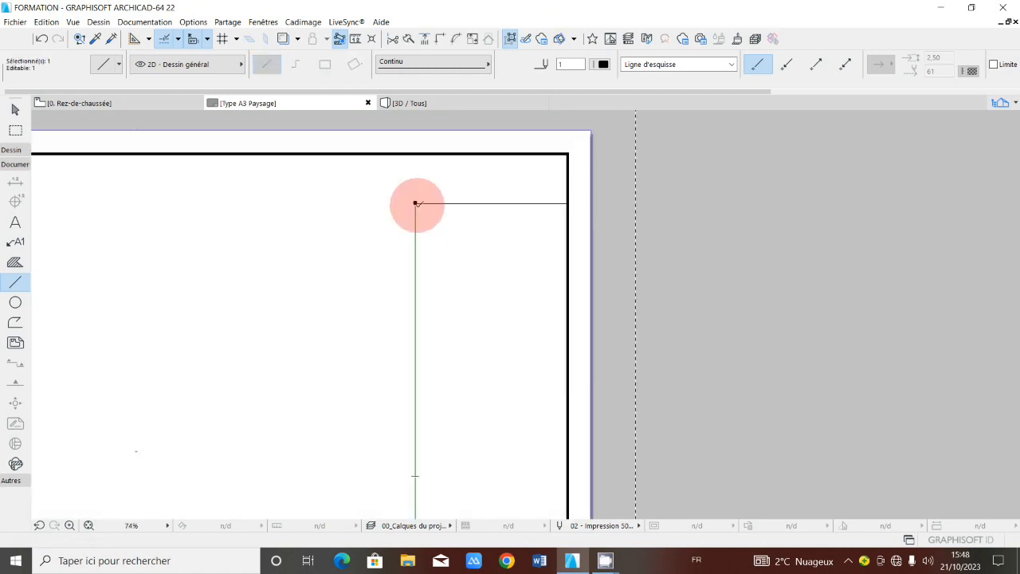
{"action": "left_click_drag", "start_coordinate": [416, 204], "coordinate": [416, 154]}
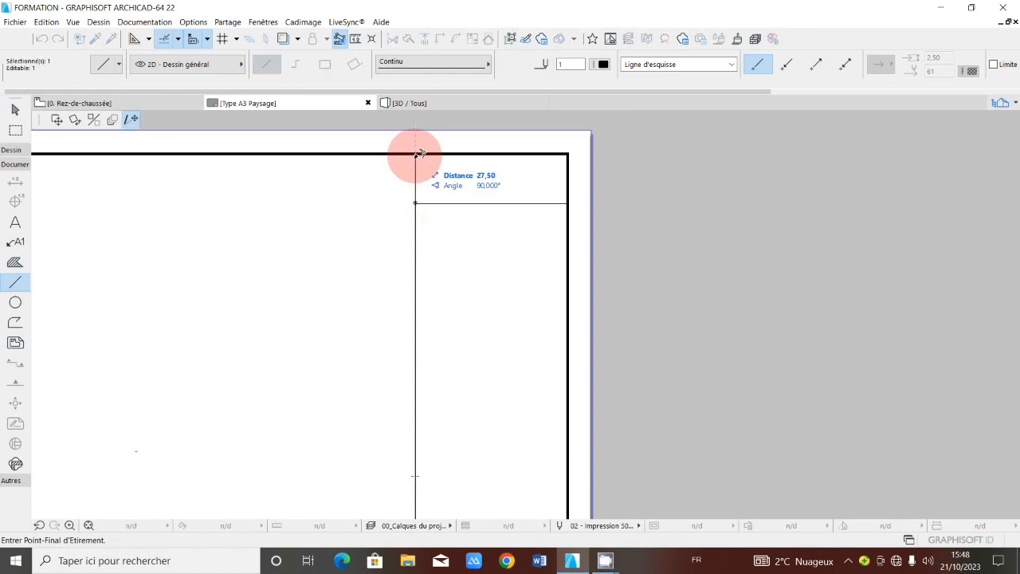
{"action": "left_click", "coordinate": [416, 154]}
{"action": "key", "text": "shift"}
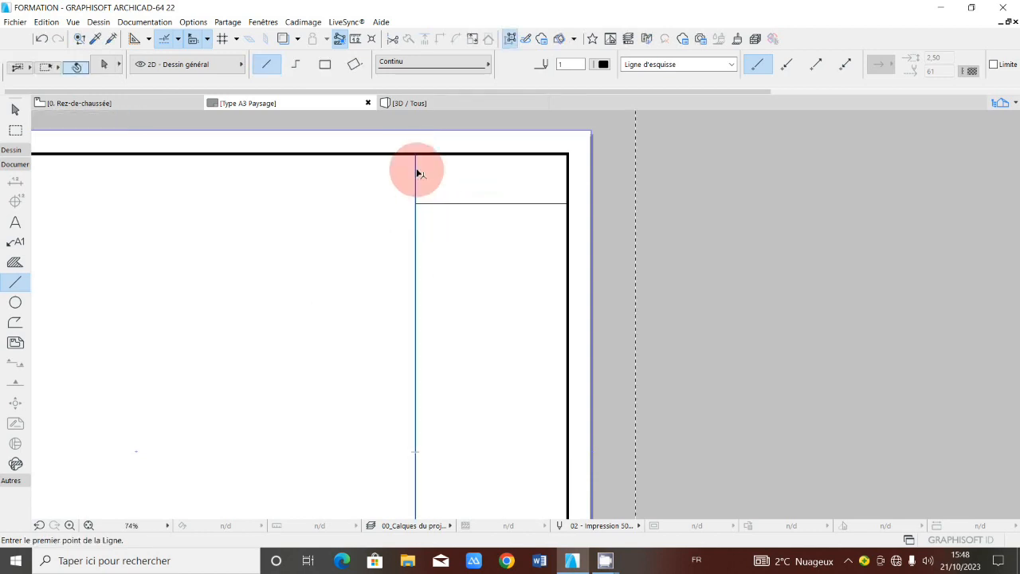
Copy the vertical title block line horizontally a tiny distance to its left, starting from its upper end on the frame
{"action": "left_click", "coordinate": [416, 172], "text": "shift"}
{"action": "left_click", "coordinate": [416, 155]}
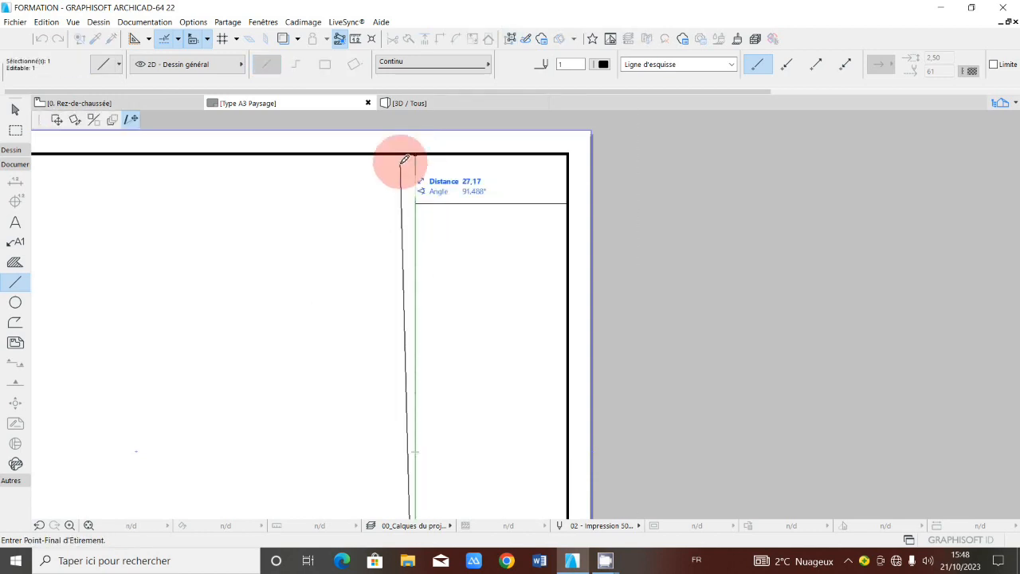
{"action": "left_click", "coordinate": [53, 118]}
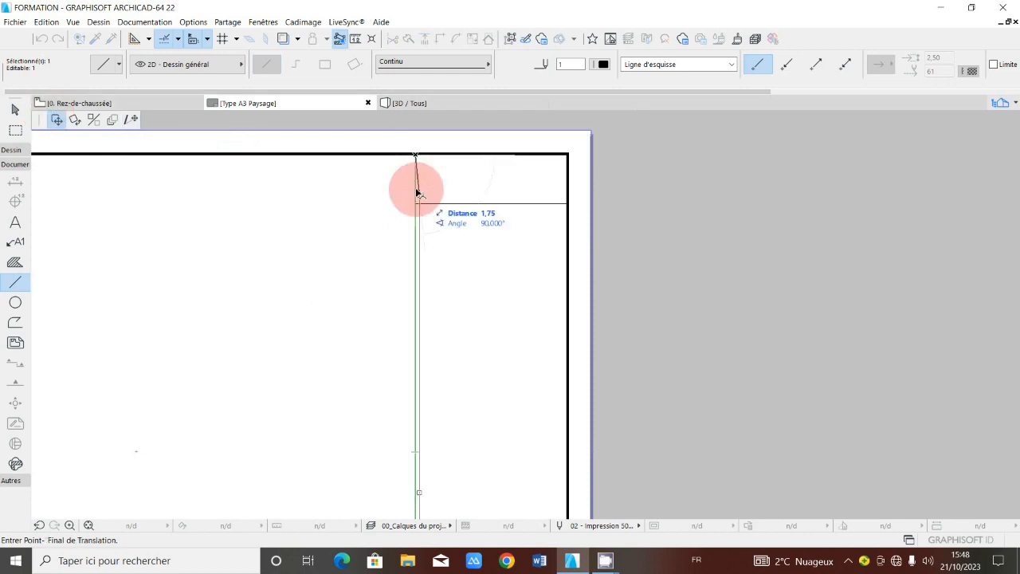
{"action": "key", "text": "ctrl"}
{"action": "type", "text": "0"}
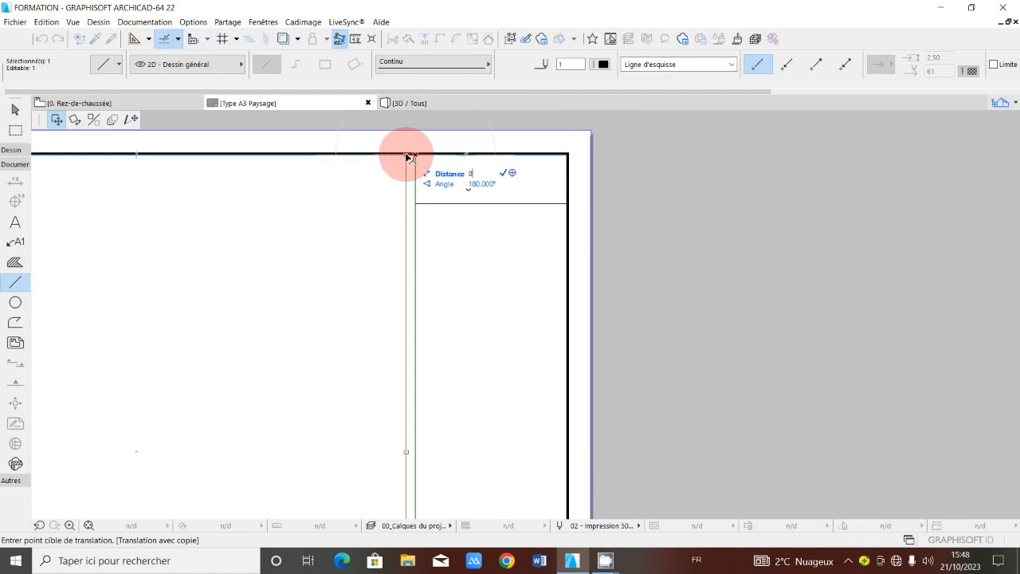
{"action": "type", "text": ".0"}
{"action": "key", "text": "Return"}
Fill the narrow gap between the two vertical title block lines with the black solid fill (Hachure solide)
{"action": "scroll", "coordinate": [413, 155], "scroll_direction": "up", "scroll_amount": 7}
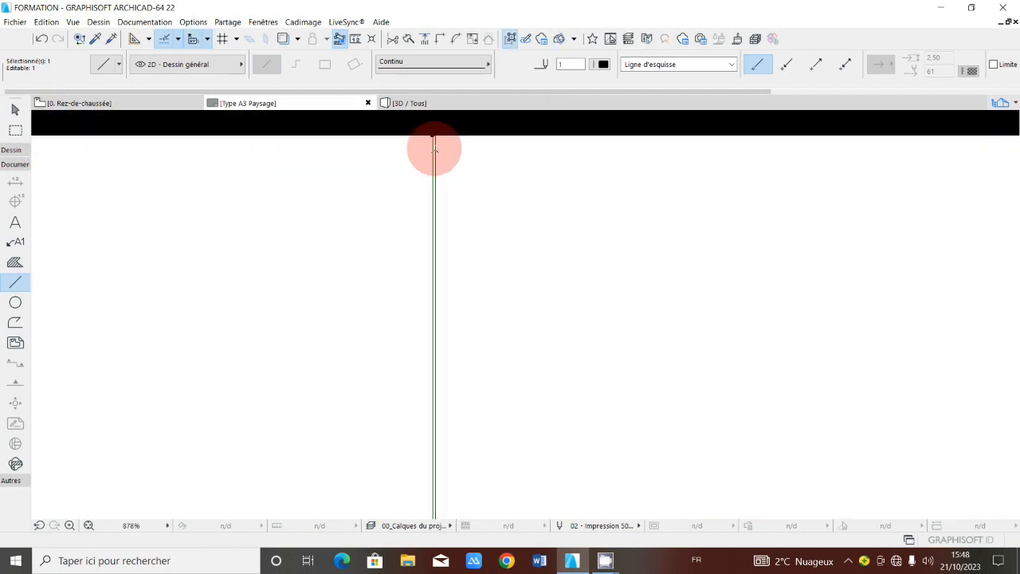
{"action": "scroll", "coordinate": [435, 149], "scroll_direction": "up", "scroll_amount": 5}
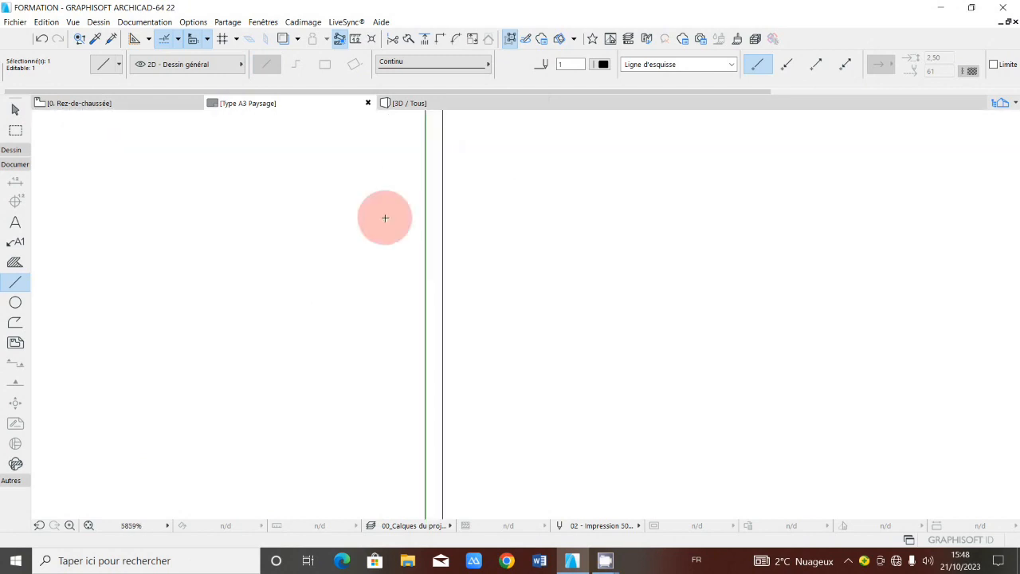
{"action": "key", "text": "Escape"}
{"action": "left_click", "coordinate": [15, 263]}
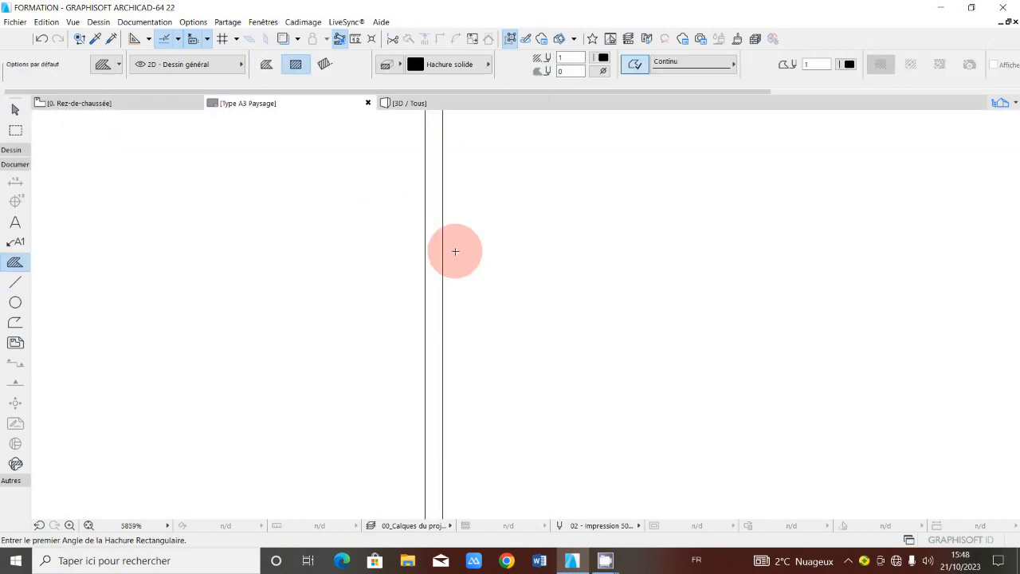
{"action": "left_click", "coordinate": [430, 255]}
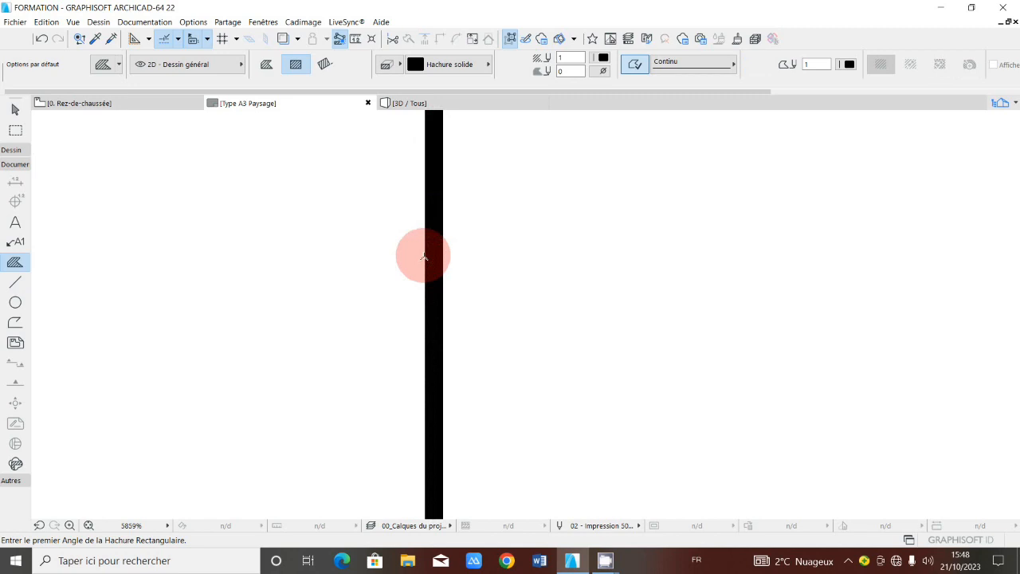
Examine the filled vertical title block line against the frame border and the horizontal line, both up close and on the whole sheet
{"action": "scroll", "coordinate": [423, 256], "scroll_direction": "down", "scroll_amount": 15}
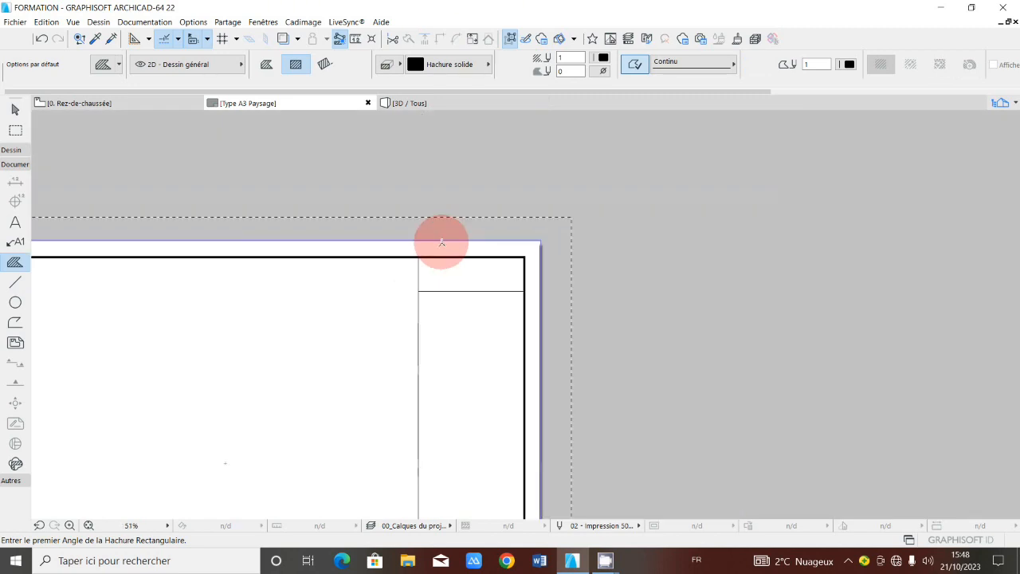
{"action": "scroll", "coordinate": [418, 303], "scroll_direction": "up", "scroll_amount": 7}
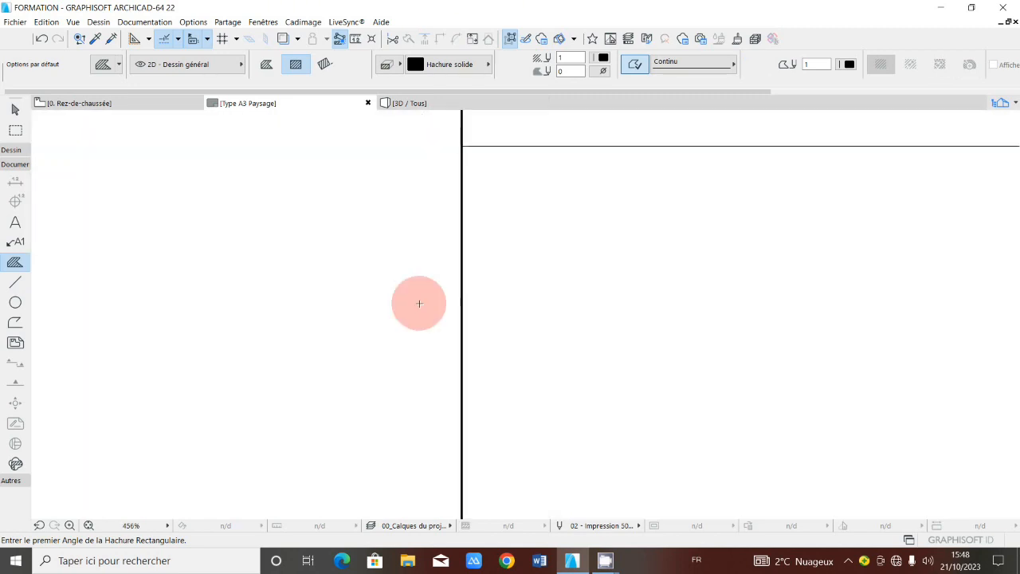
{"action": "scroll", "coordinate": [441, 288], "scroll_direction": "up", "scroll_amount": 3}
{"action": "scroll", "coordinate": [441, 288], "scroll_direction": "down", "scroll_amount": 10}
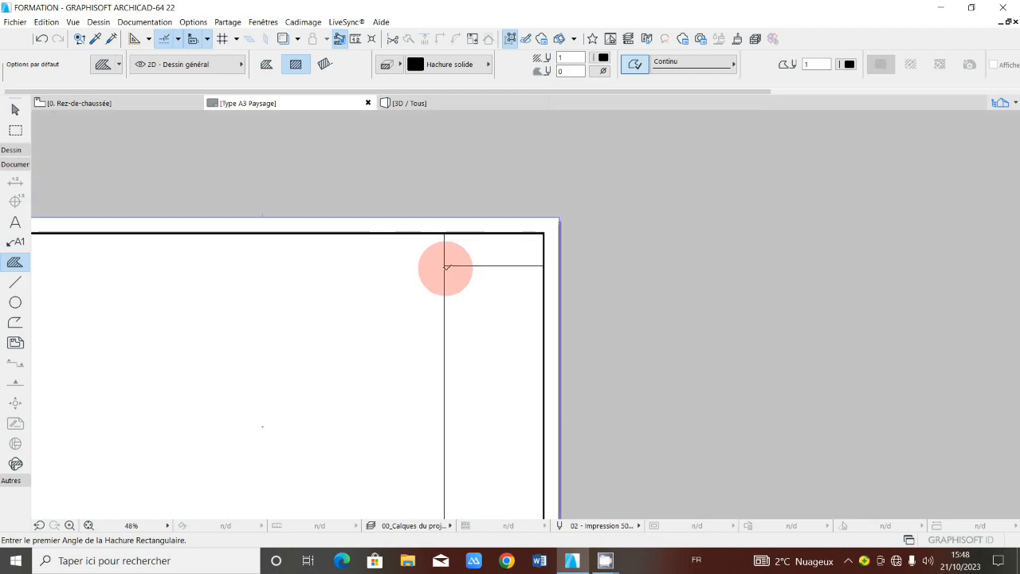
{"action": "scroll", "coordinate": [446, 267], "scroll_direction": "up", "scroll_amount": 10}
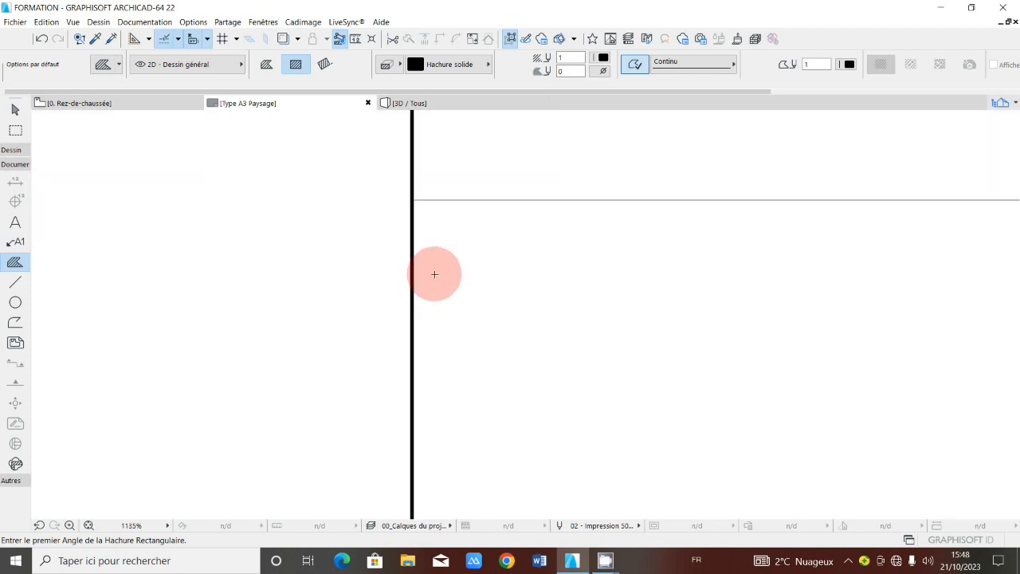
{"action": "scroll", "coordinate": [434, 275], "scroll_direction": "down", "scroll_amount": 5}
{"action": "scroll", "coordinate": [436, 259], "scroll_direction": "down", "scroll_amount": 3}
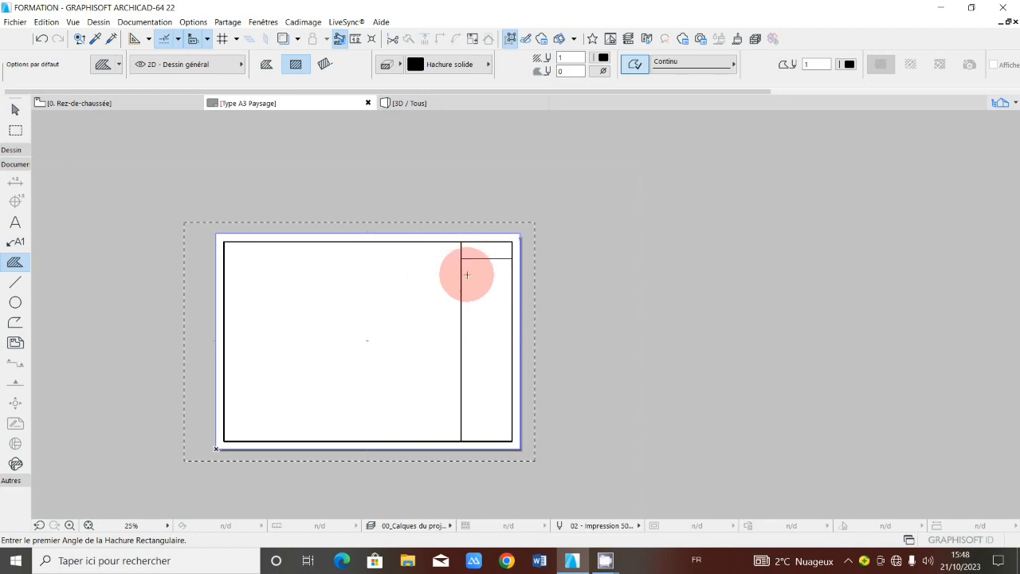
{"action": "scroll", "coordinate": [462, 256], "scroll_direction": "up", "scroll_amount": 1}
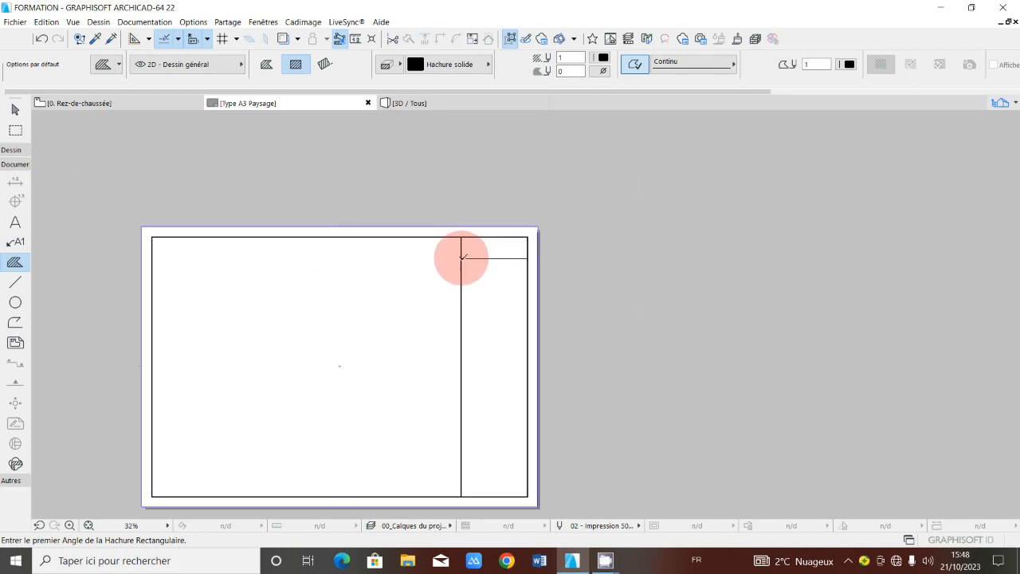
{"action": "scroll", "coordinate": [463, 256], "scroll_direction": "up", "scroll_amount": 5}
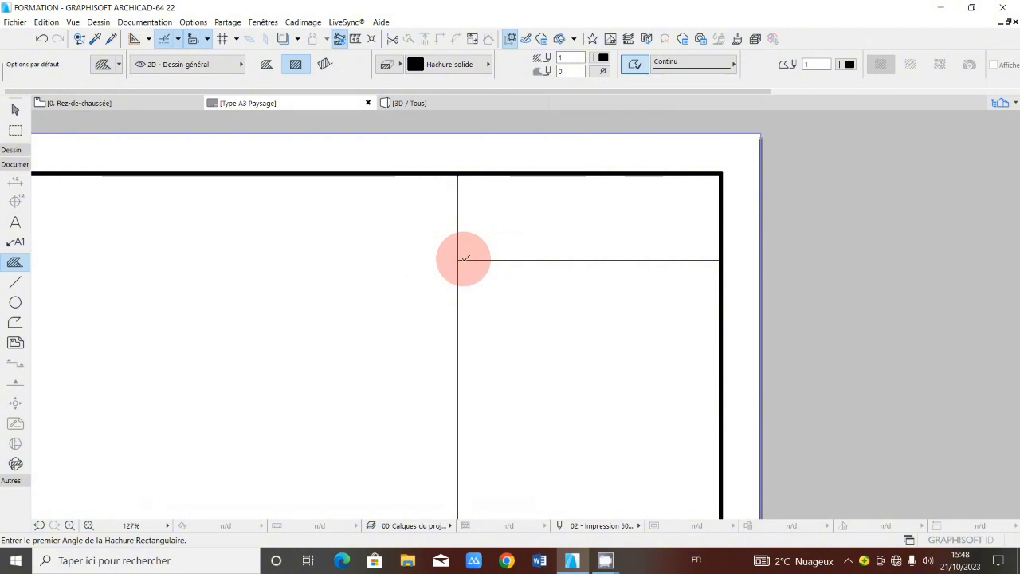
{"action": "scroll", "coordinate": [464, 258], "scroll_direction": "down", "scroll_amount": 3}
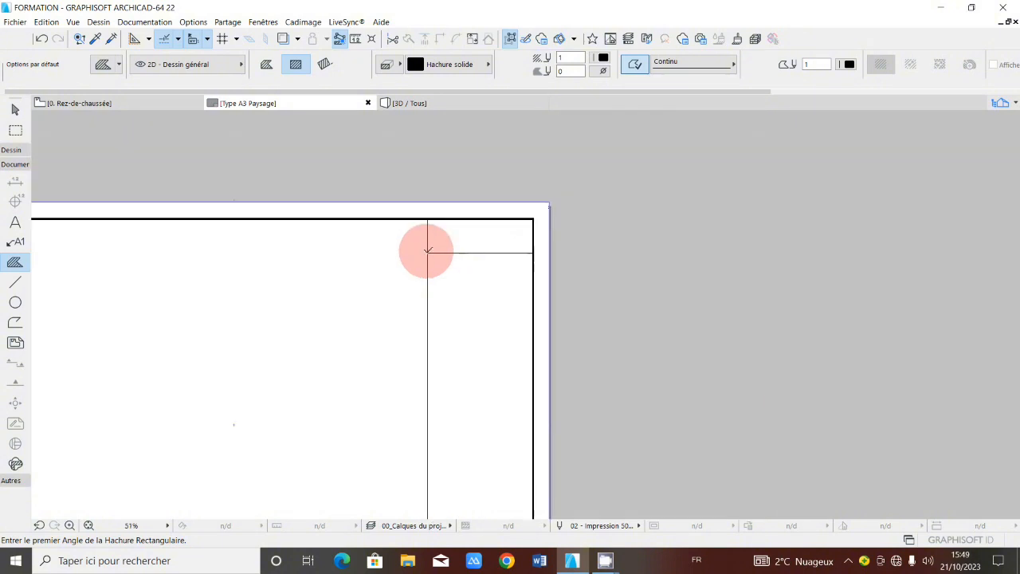
{"action": "scroll", "coordinate": [428, 250], "scroll_direction": "up", "scroll_amount": 3}
{"action": "scroll", "coordinate": [431, 251], "scroll_direction": "down", "scroll_amount": 3}
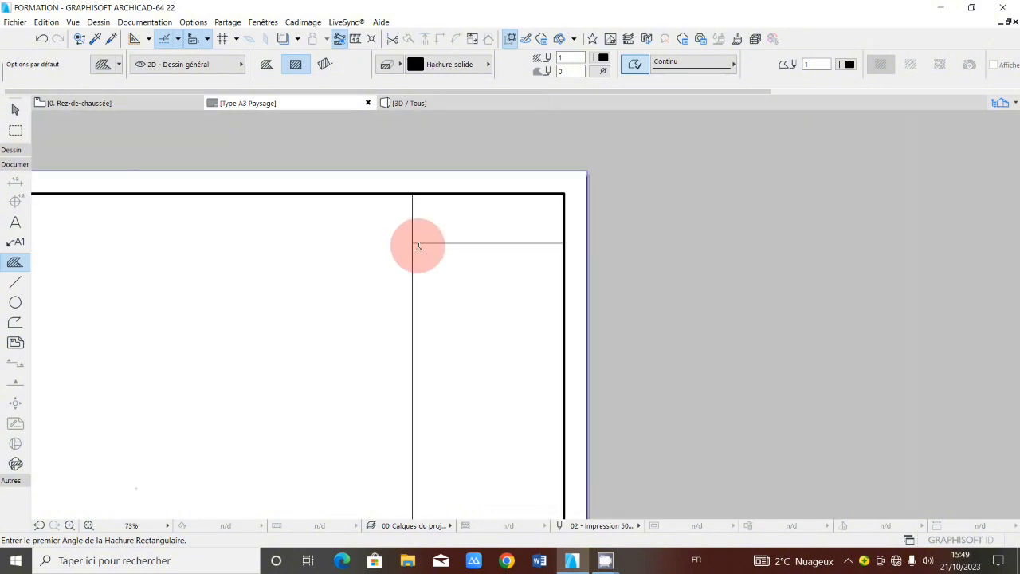
{"action": "scroll", "coordinate": [418, 246], "scroll_direction": "down", "scroll_amount": 3}
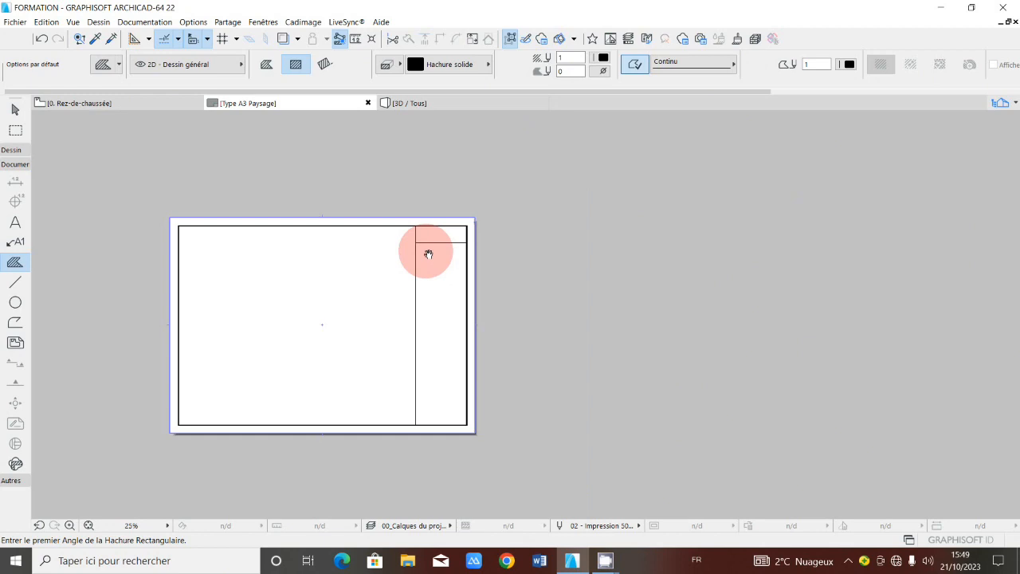
Try to copy the horizontal title block line a short distance straight down from the original
{"action": "scroll", "coordinate": [428, 253], "scroll_direction": "up", "scroll_amount": 2}
{"action": "left_click", "coordinate": [417, 234], "text": "shift"}
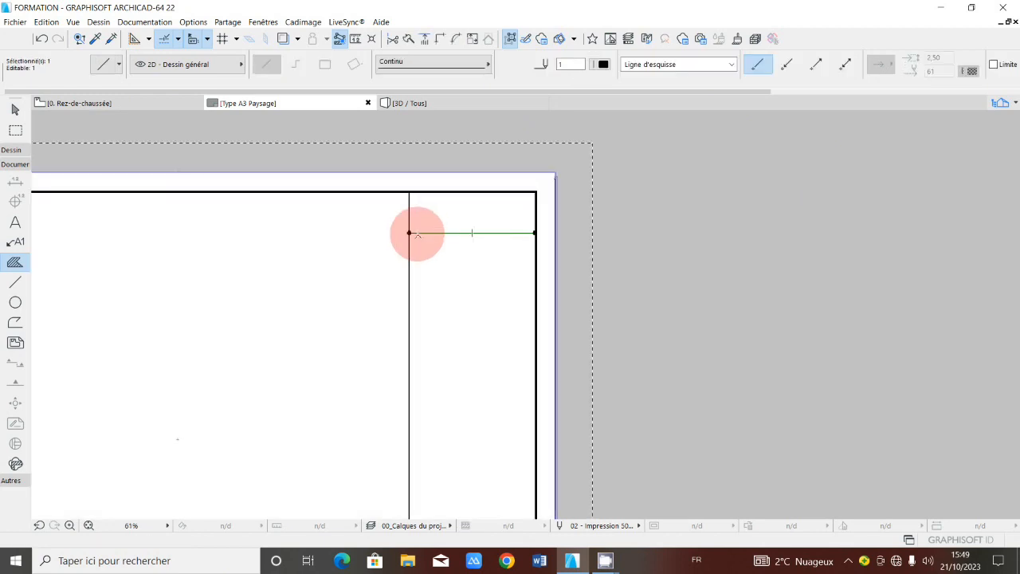
{"action": "left_click", "coordinate": [417, 233]}
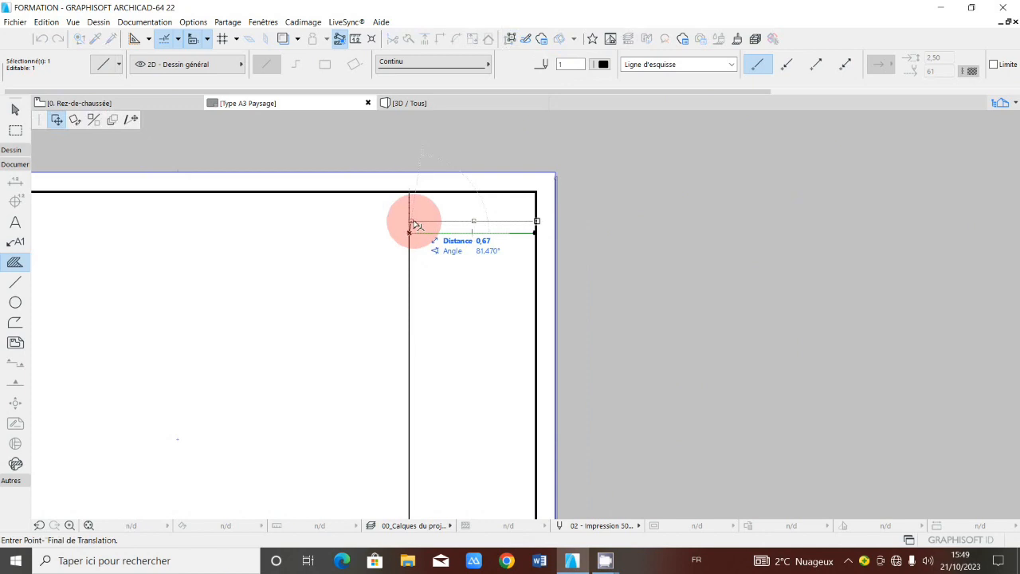
{"action": "left_click", "coordinate": [410, 233]}
{"action": "scroll", "coordinate": [410, 233], "scroll_direction": "down", "scroll_amount": 3}
{"action": "left_click", "coordinate": [411, 223]}
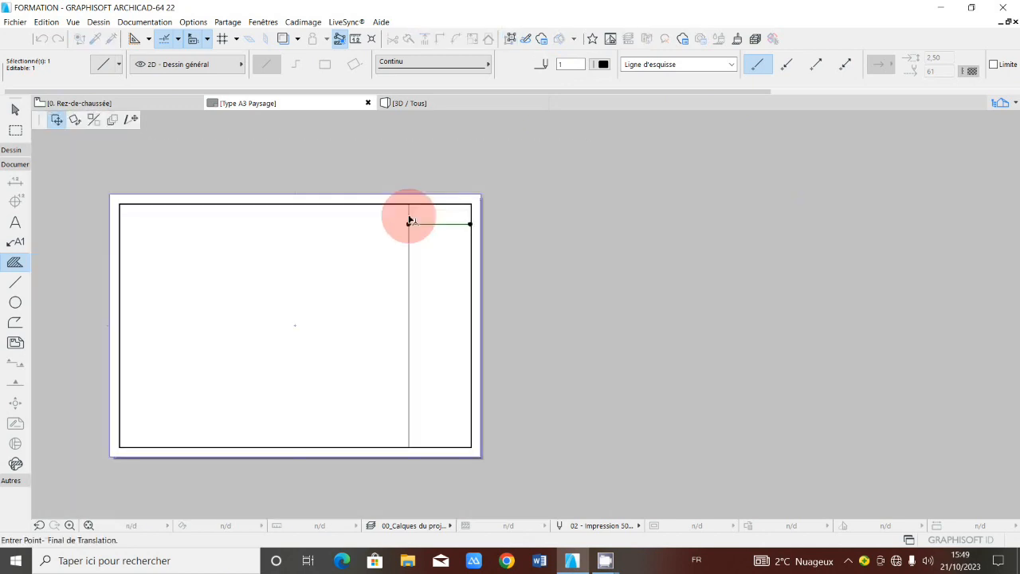
{"action": "scroll", "coordinate": [411, 225], "scroll_direction": "down", "scroll_amount": 1}
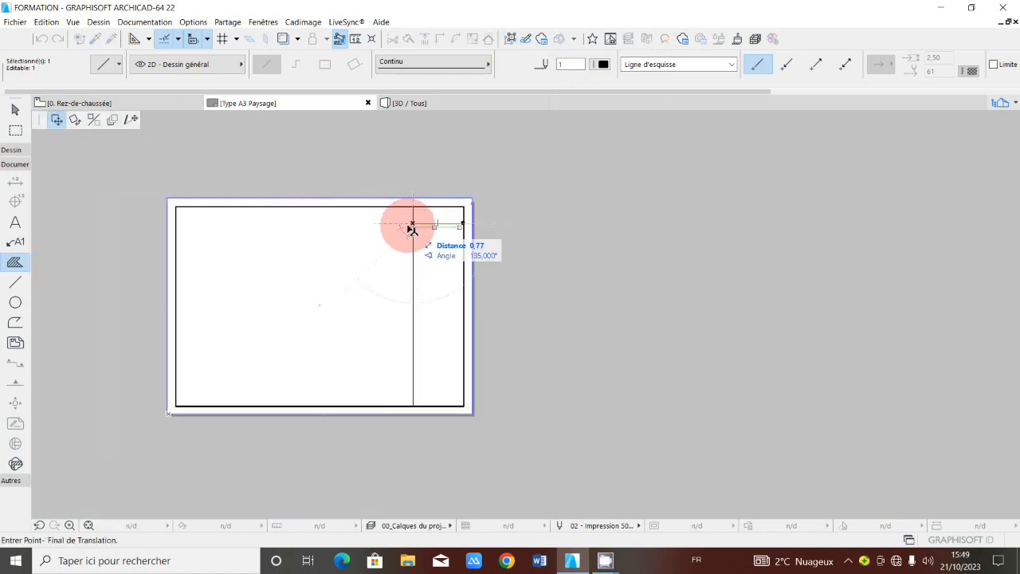
{"action": "left_click", "coordinate": [412, 224]}
{"action": "left_click", "coordinate": [442, 218]}
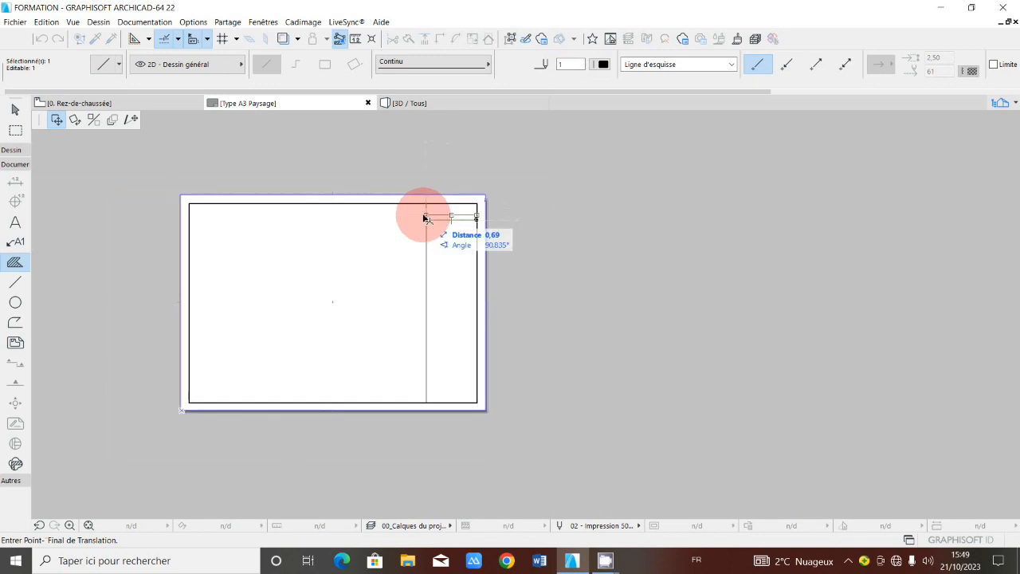
{"action": "scroll", "coordinate": [425, 218], "scroll_direction": "up", "scroll_amount": 3}
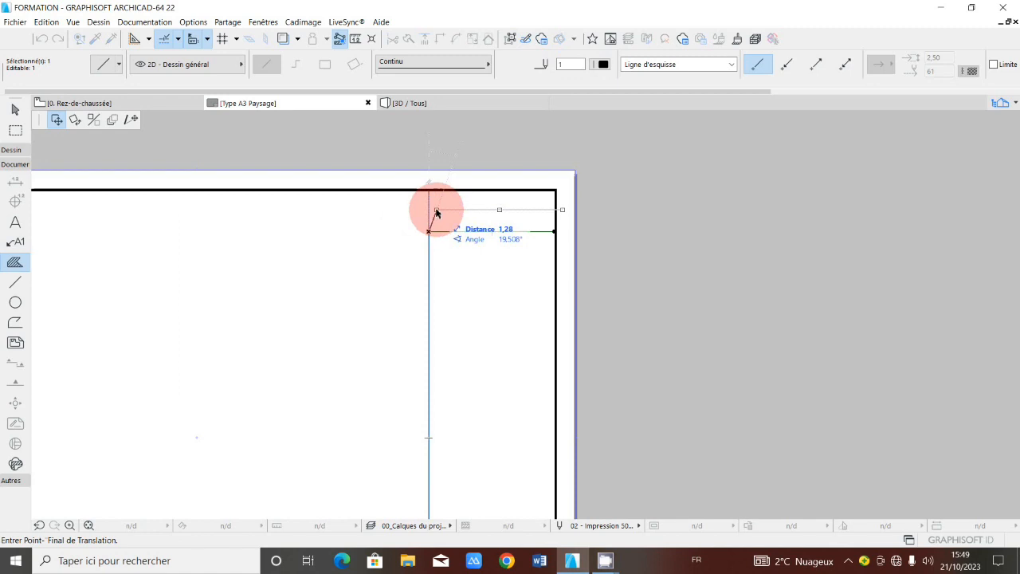
{"action": "scroll", "coordinate": [437, 213], "scroll_direction": "down", "scroll_amount": 2}
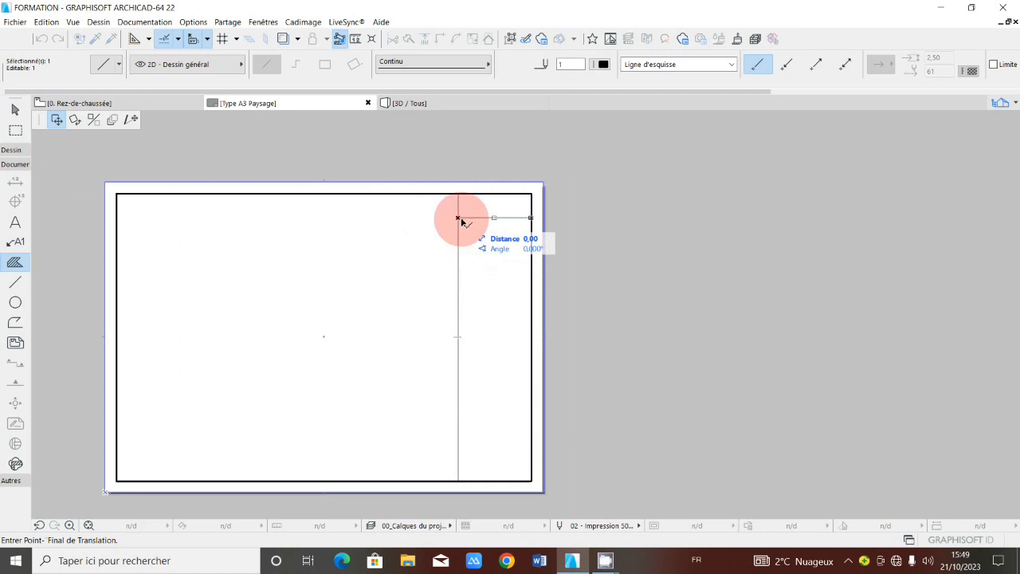
{"action": "left_click", "coordinate": [463, 239]}
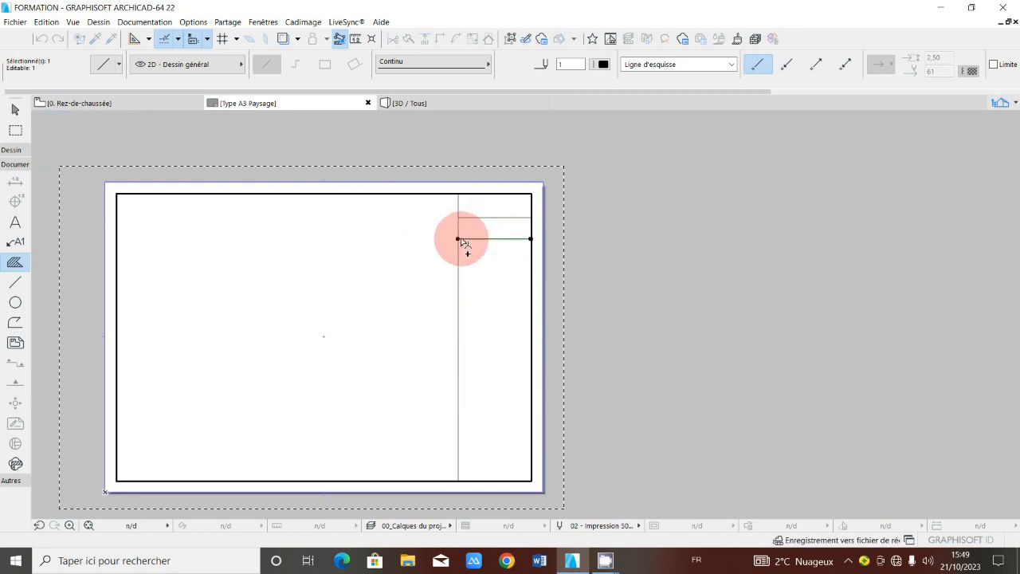
Cancel the further move of the copied horizontal line and remove the copy
{"action": "left_click_drag", "start_coordinate": [462, 240], "coordinate": [464, 292]}
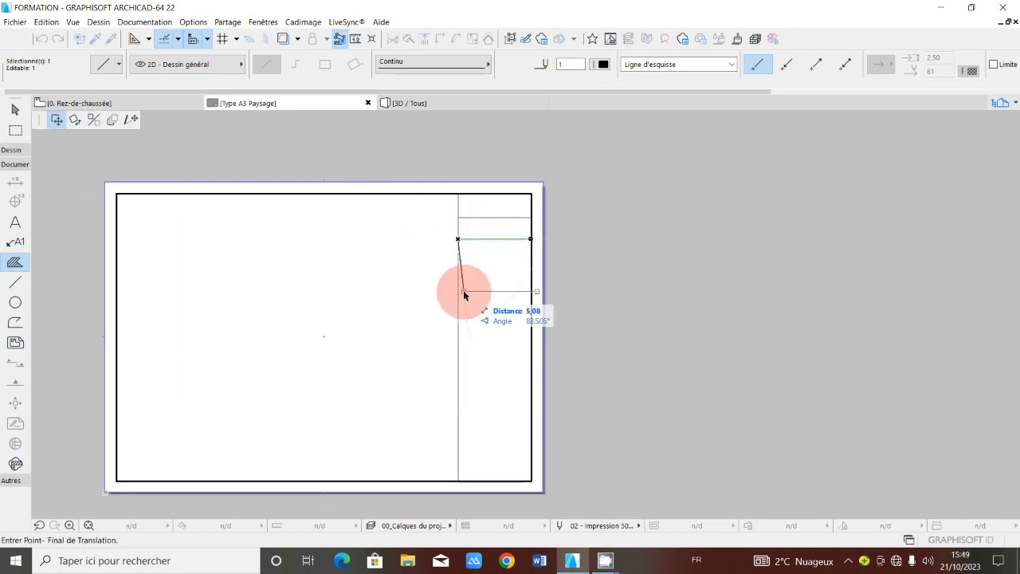
{"action": "key", "text": "Escape"}
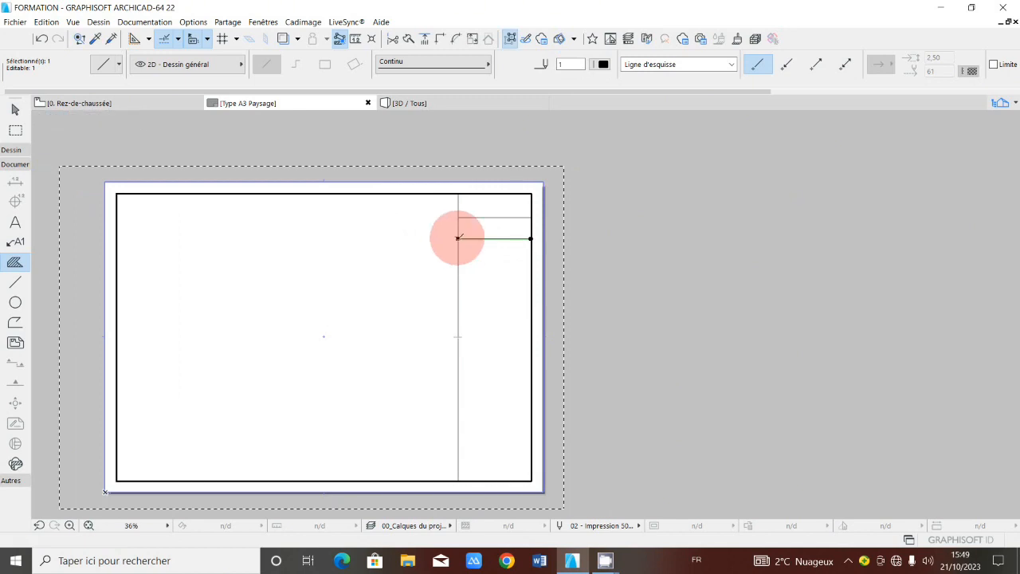
{"action": "key", "text": "Escape"}
Move the horizontal title block line straight down along the vertical line to make the uppermost compartment taller
{"action": "left_click", "coordinate": [464, 219], "text": "shift"}
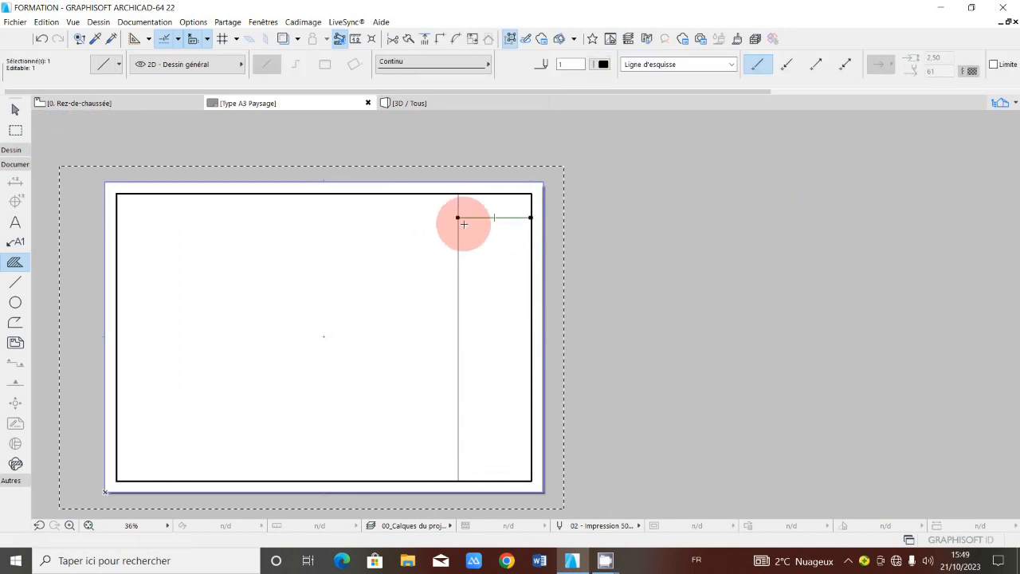
{"action": "left_click", "coordinate": [461, 226]}
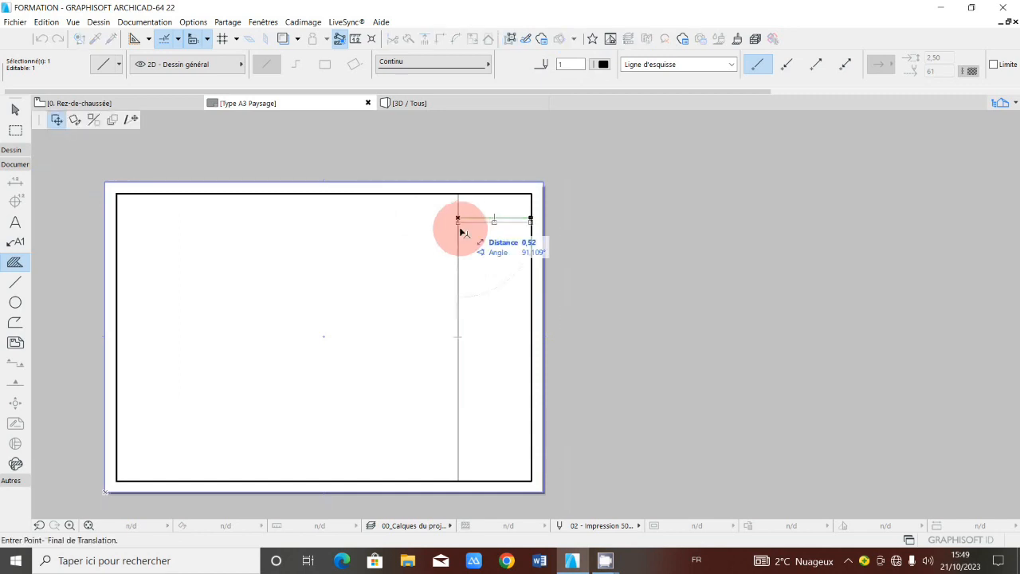
{"action": "left_click_drag", "start_coordinate": [461, 232], "coordinate": [460, 257]}
{"action": "left_click", "coordinate": [459, 255]}
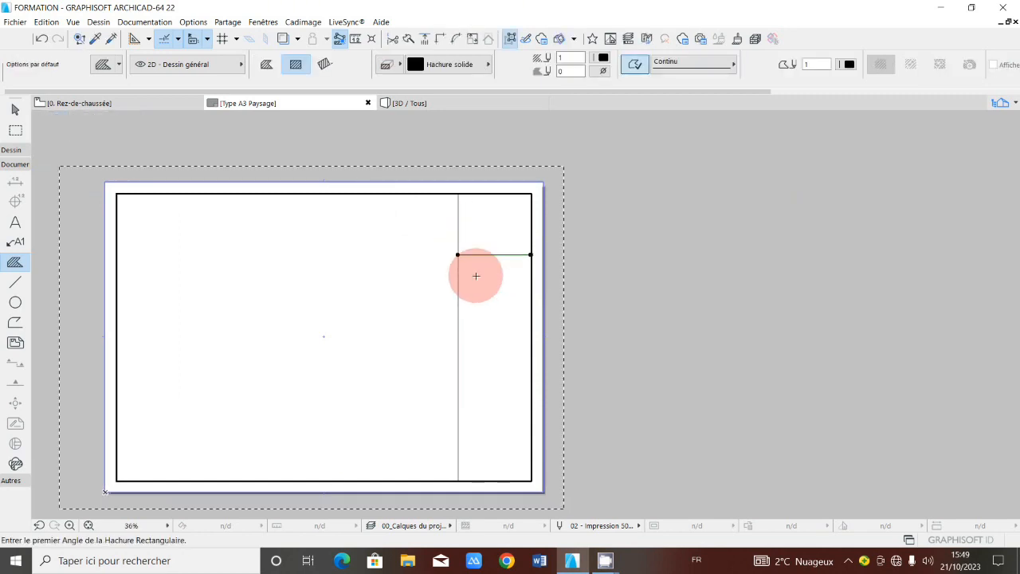
Copy the horizontal title block line about 1,79 straight down, and move the copy about 1,21 further down
{"action": "left_click", "coordinate": [457, 255]}
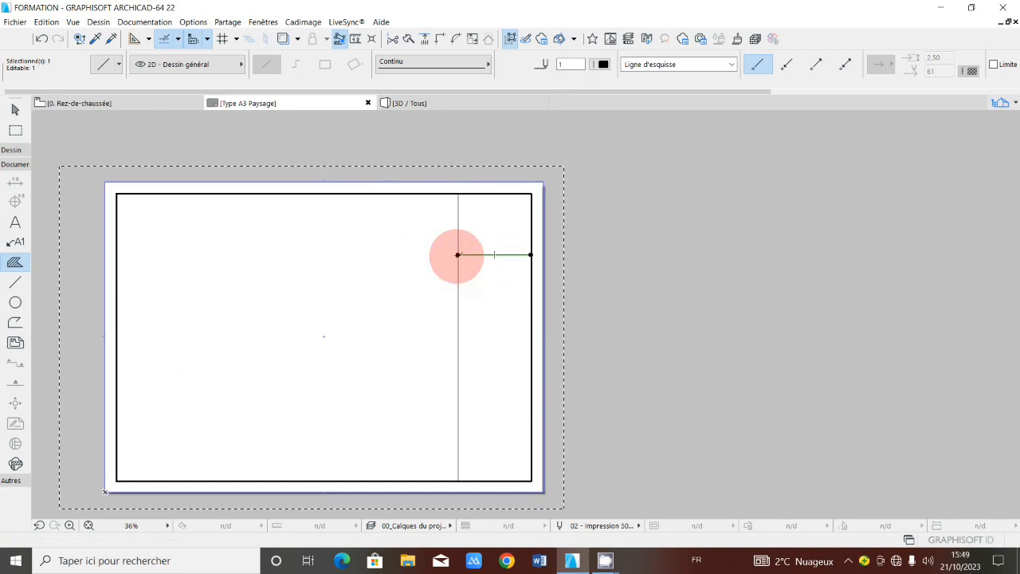
{"action": "left_click", "coordinate": [457, 255]}
{"action": "key", "text": "ctrl"}
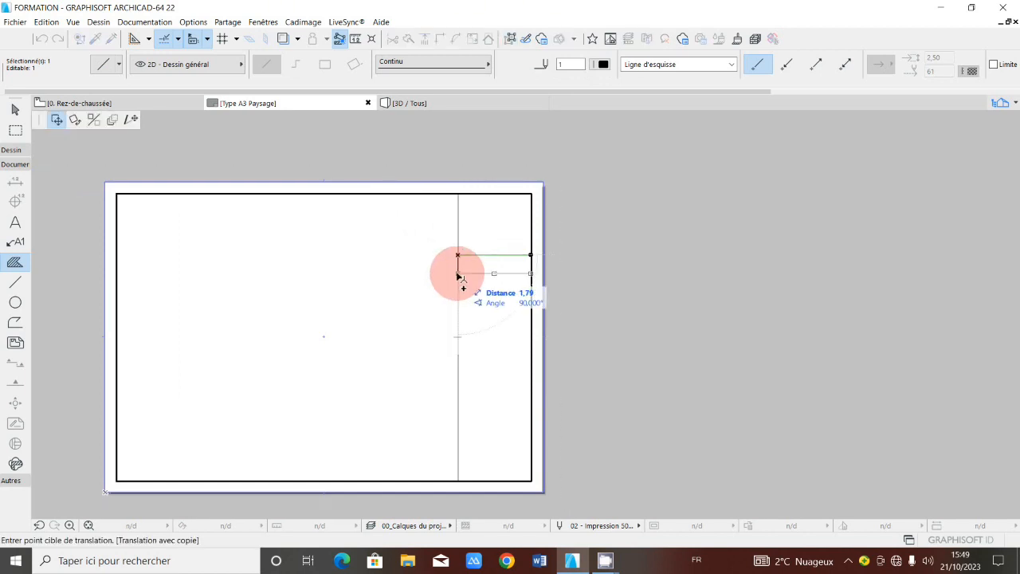
{"action": "left_click", "coordinate": [458, 273]}
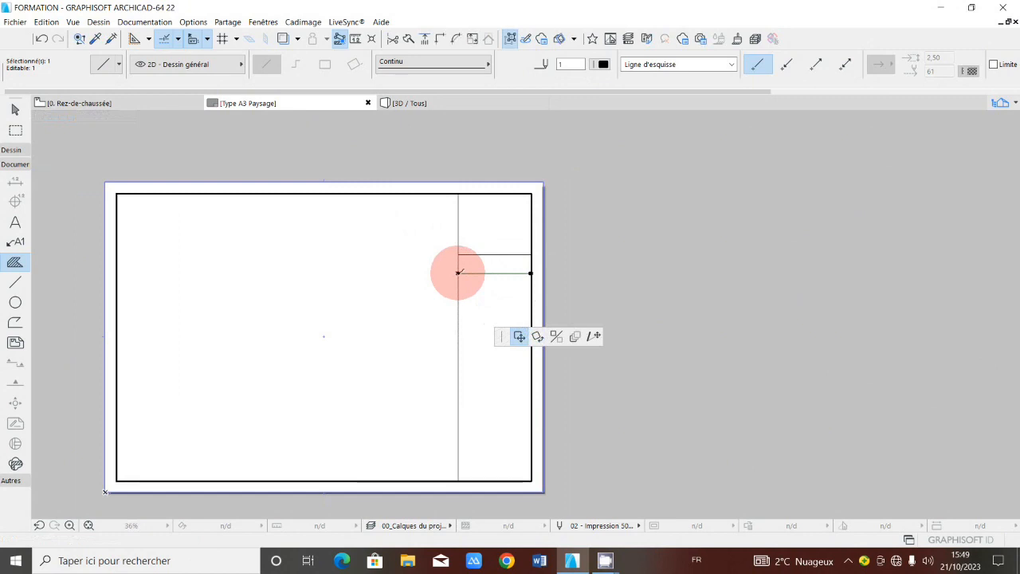
{"action": "left_click", "coordinate": [458, 273]}
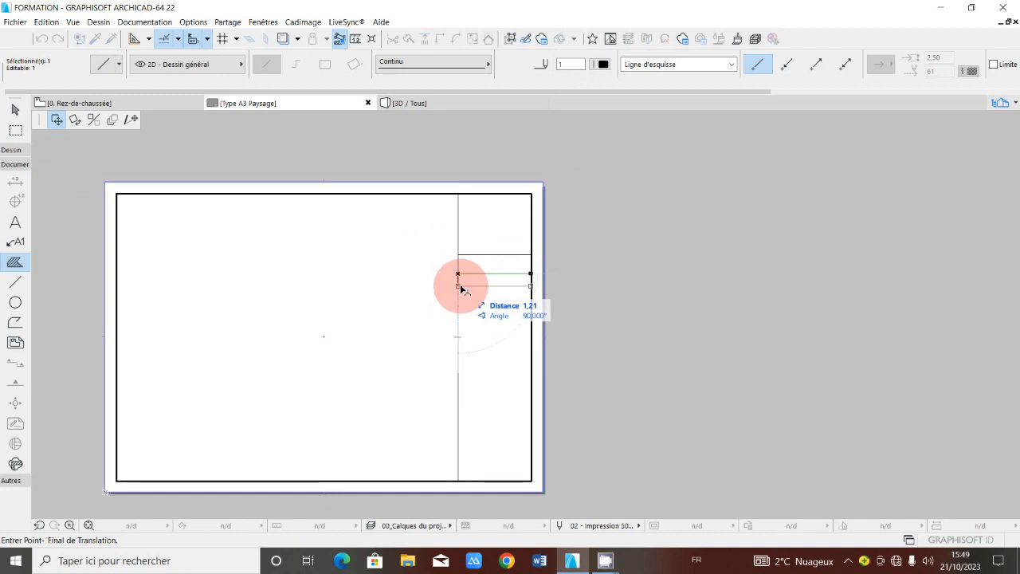
{"action": "left_click", "coordinate": [460, 287]}
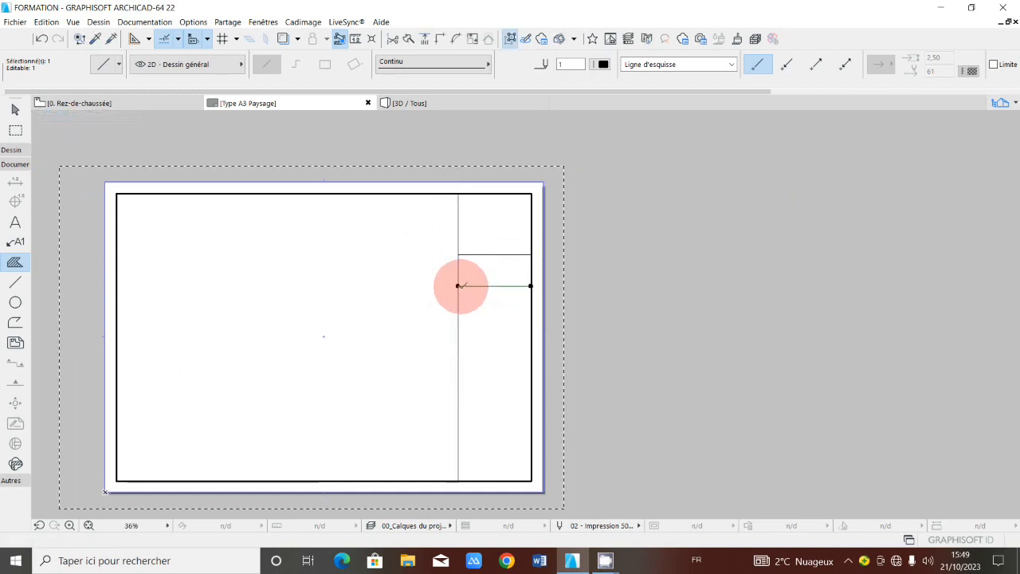
Copy the lowest horizontal title block line straight down three times in succession, placing the last two copies about 2,4 and 2,5 below their predecessors
{"action": "left_click_drag", "start_coordinate": [458, 286], "coordinate": [458, 319]}
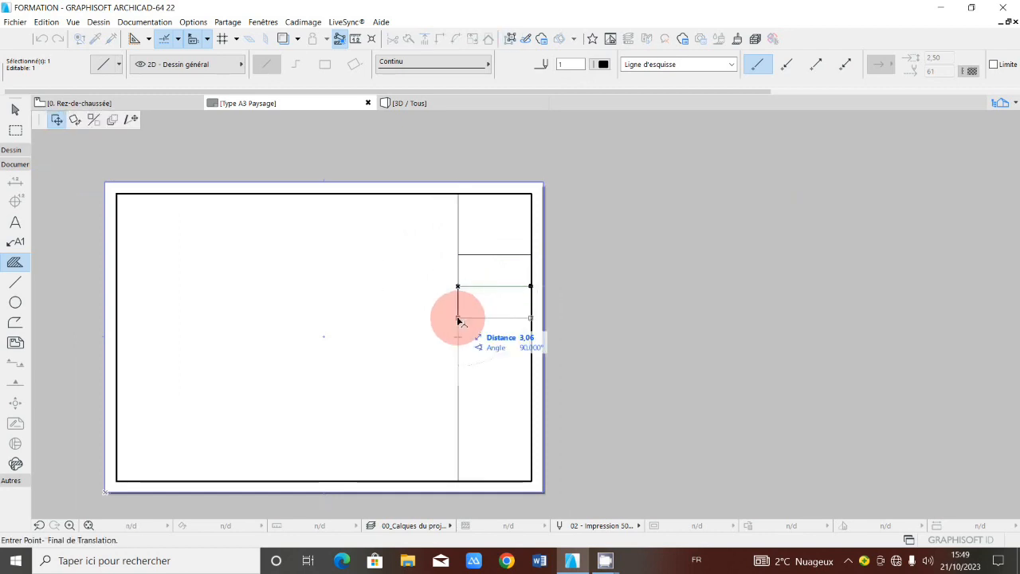
{"action": "left_click", "coordinate": [459, 303]}
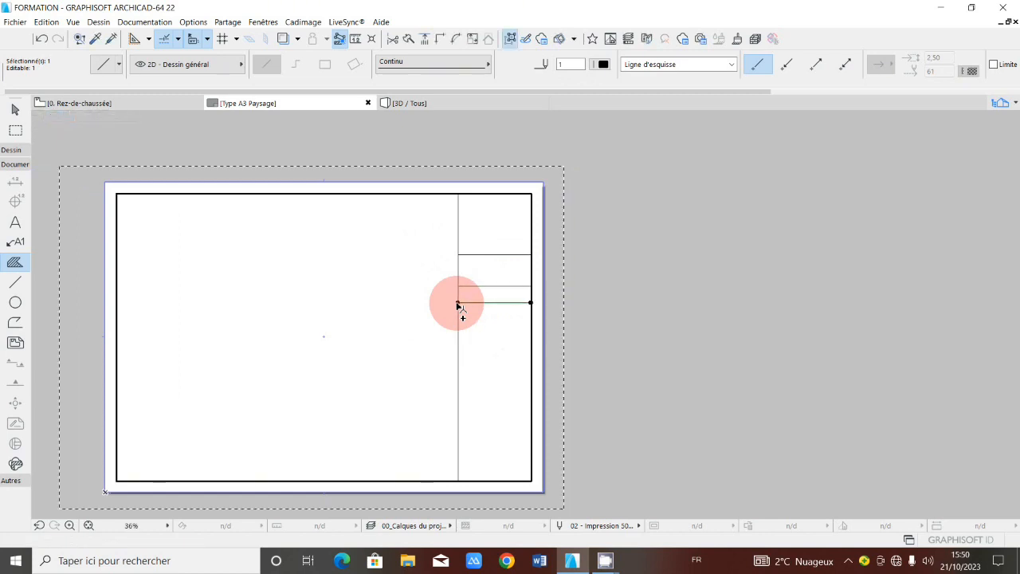
{"action": "left_click", "coordinate": [458, 304]}
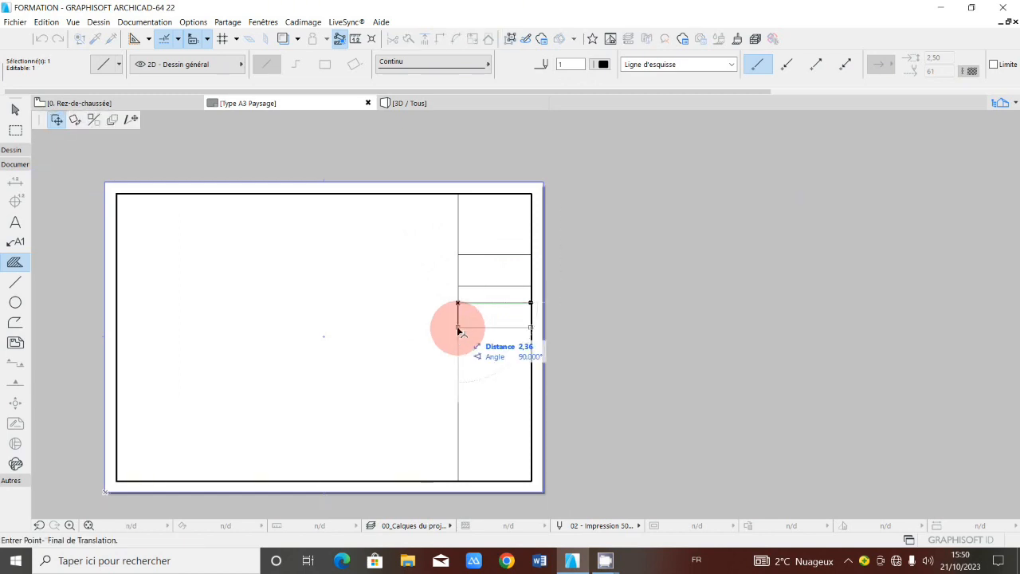
{"action": "left_click", "coordinate": [459, 330]}
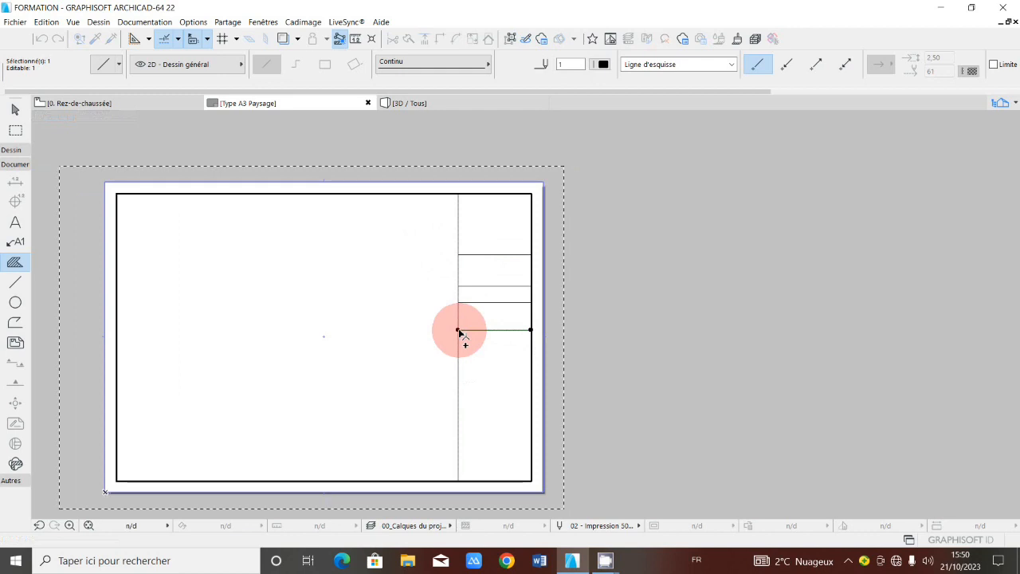
{"action": "left_click", "coordinate": [458, 330]}
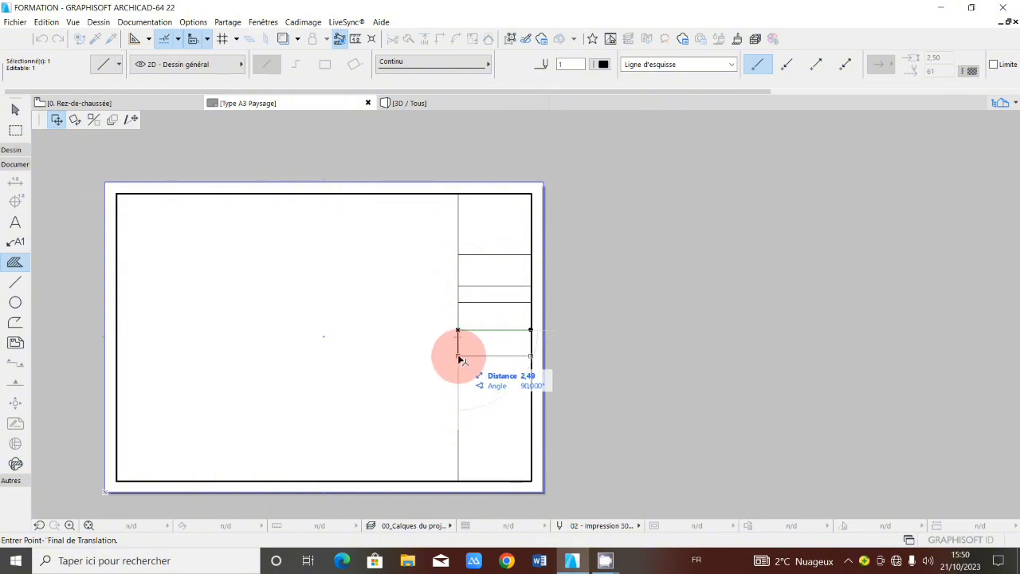
{"action": "left_click", "coordinate": [459, 357]}
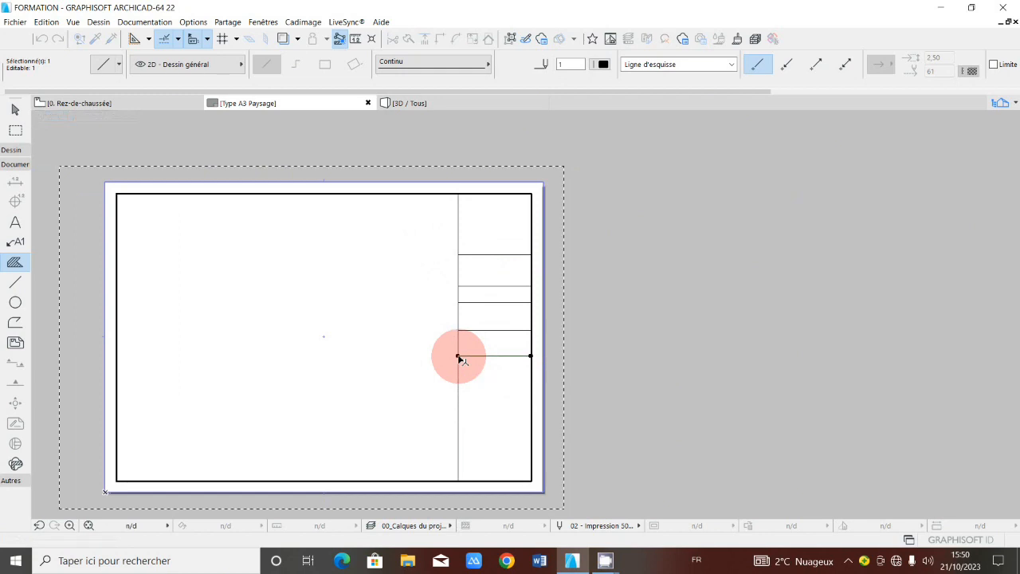
Copy the lowest horizontal title block line straight down by about twice the previous spacing to form a taller compartment, and clear the selection
{"action": "left_click", "coordinate": [458, 356]}
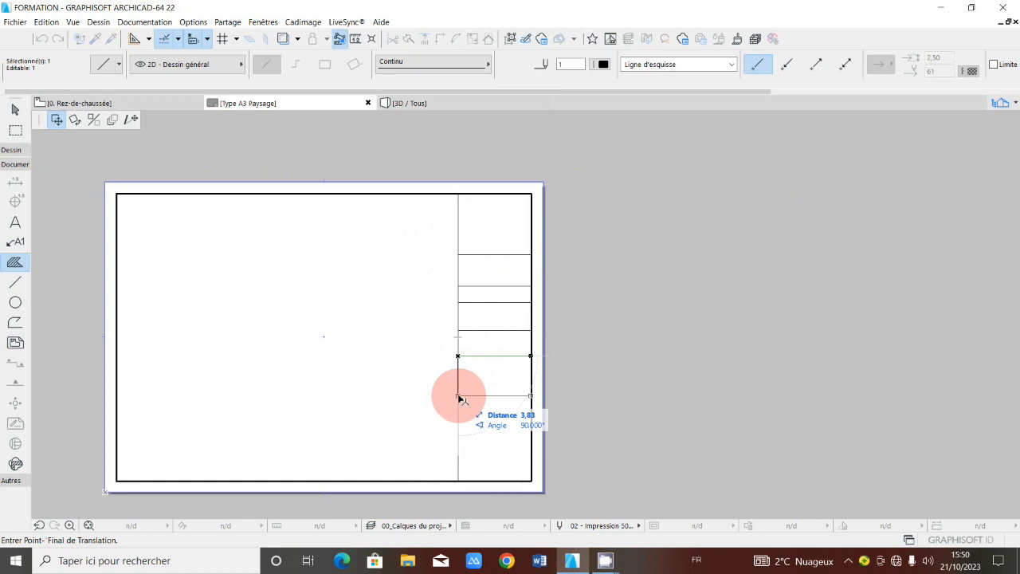
{"action": "key", "text": "ctrl"}
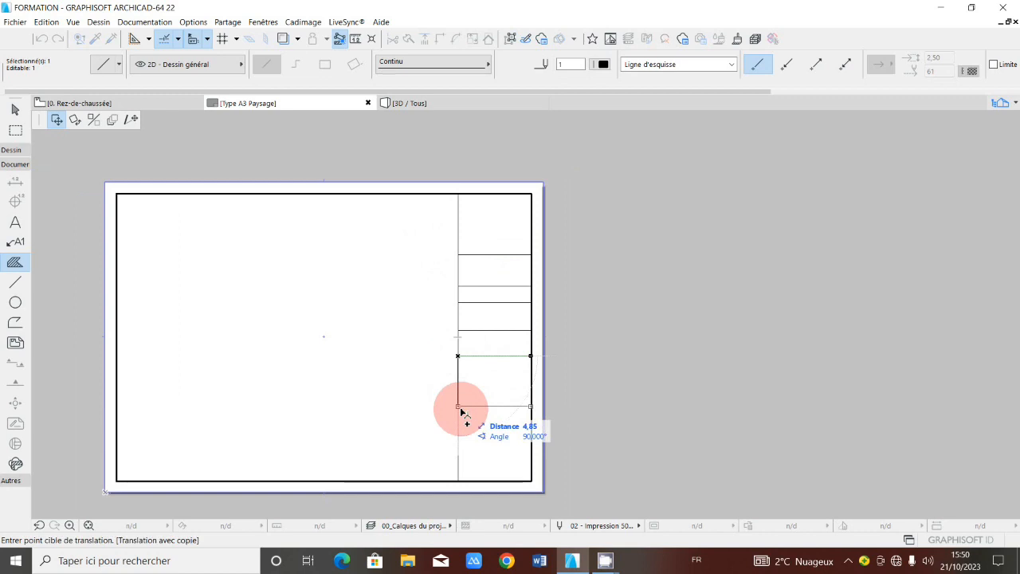
{"action": "left_click", "coordinate": [460, 414]}
{"action": "scroll", "coordinate": [494, 378], "scroll_direction": "down", "scroll_amount": 3}
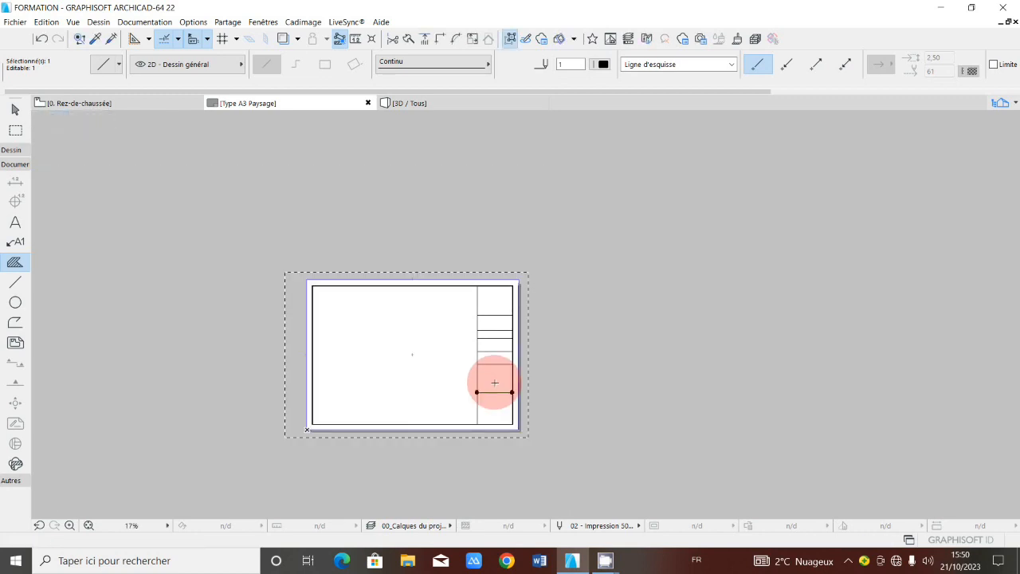
{"action": "scroll", "coordinate": [494, 383], "scroll_direction": "up", "scroll_amount": 2}
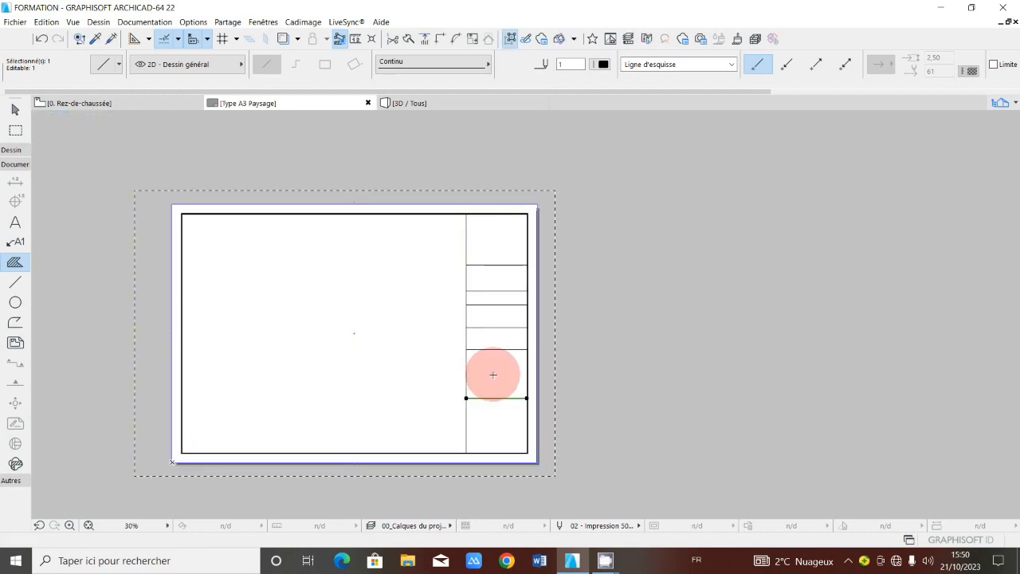
{"action": "middle_click_drag", "start_coordinate": [494, 375], "coordinate": [512, 374]}
{"action": "key", "text": "Escape"}
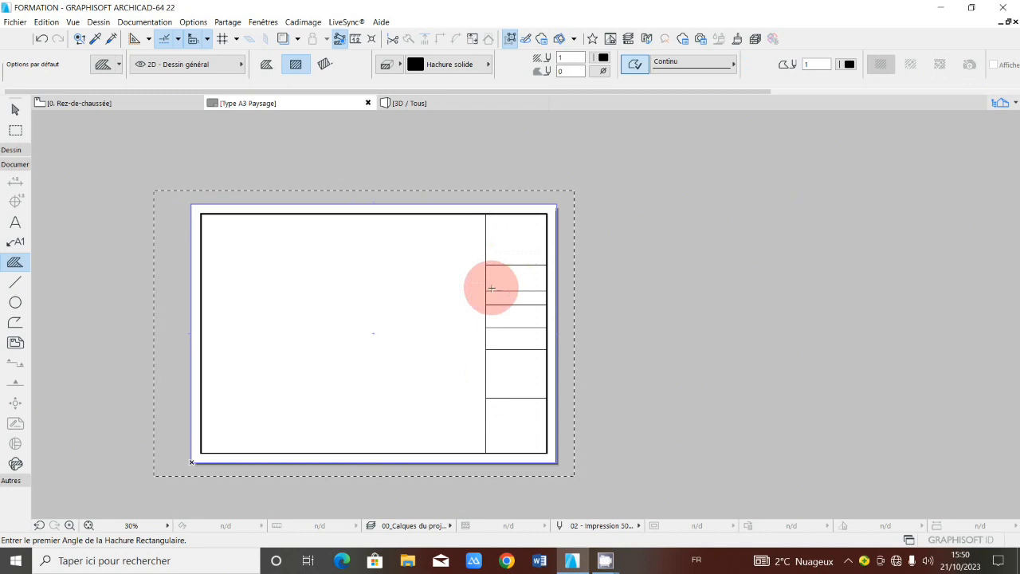
Place a text block containing the person's first name in capitals in the second compartment of the title block column
{"action": "scroll", "coordinate": [498, 288], "scroll_direction": "up", "scroll_amount": 2}
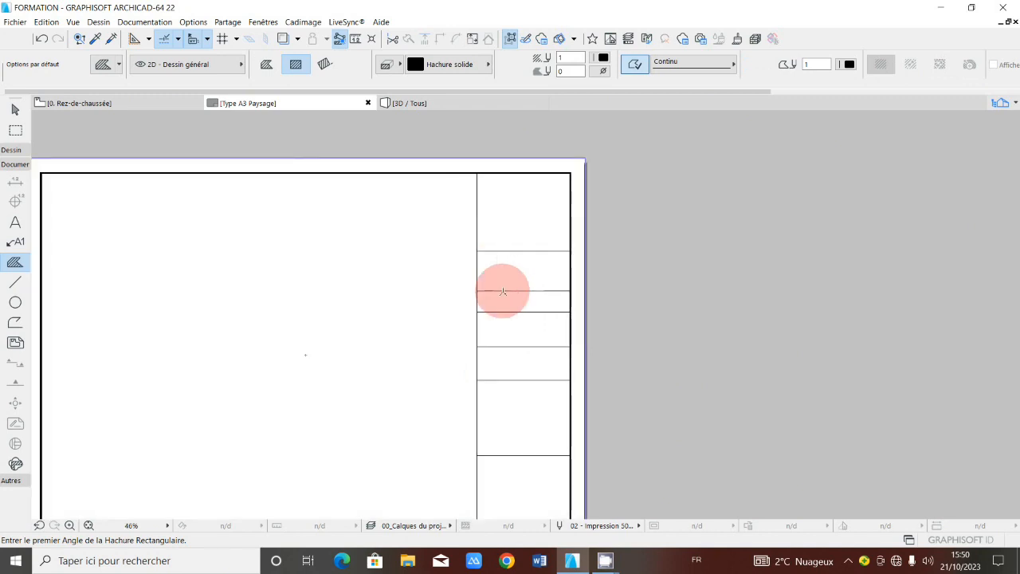
{"action": "scroll", "coordinate": [530, 259], "scroll_direction": "down", "scroll_amount": 2}
{"action": "scroll", "coordinate": [537, 268], "scroll_direction": "up", "scroll_amount": 1}
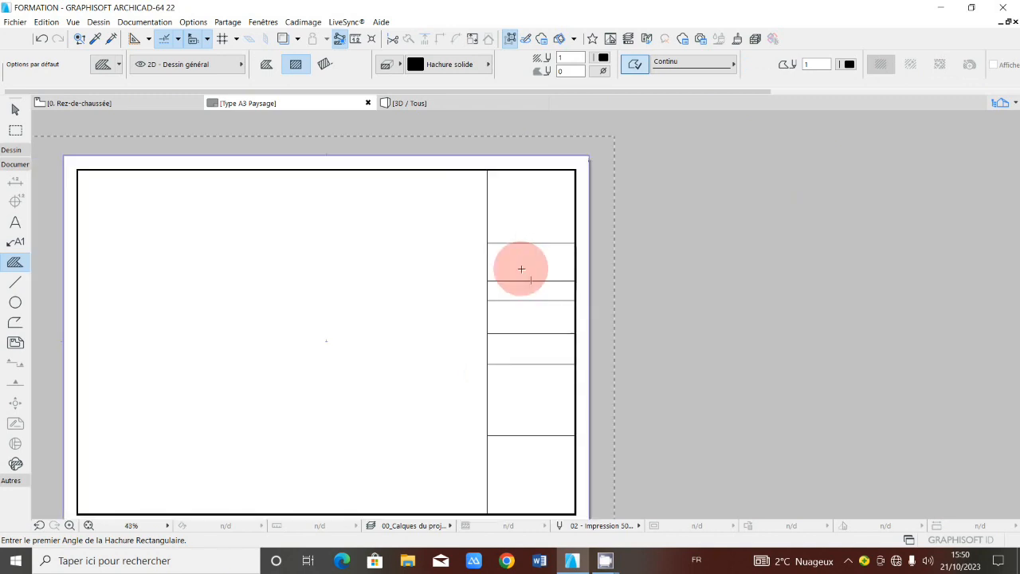
{"action": "scroll", "coordinate": [521, 269], "scroll_direction": "up", "scroll_amount": 1}
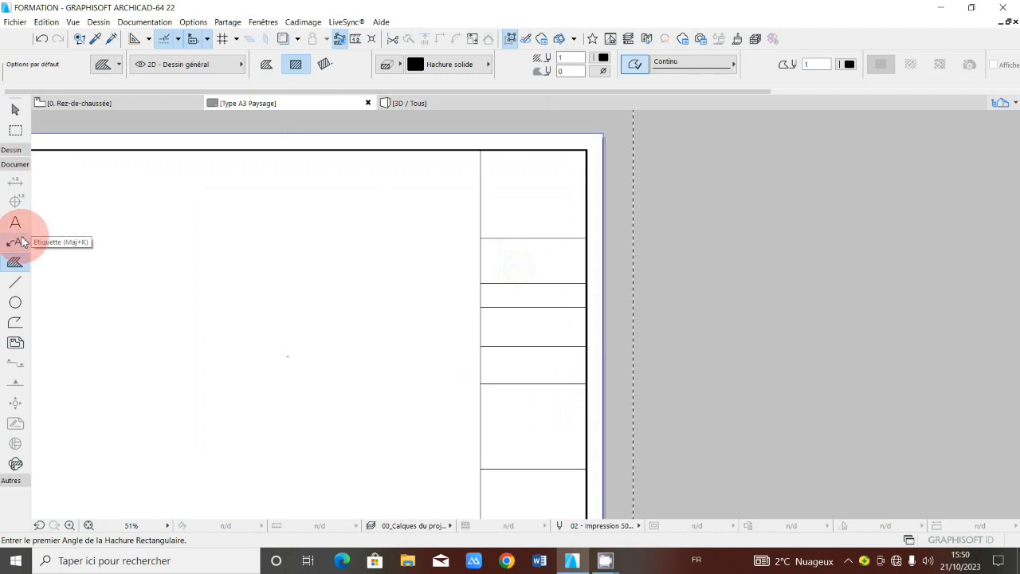
{"action": "left_click", "coordinate": [15, 223]}
{"action": "left_click", "coordinate": [498, 256]}
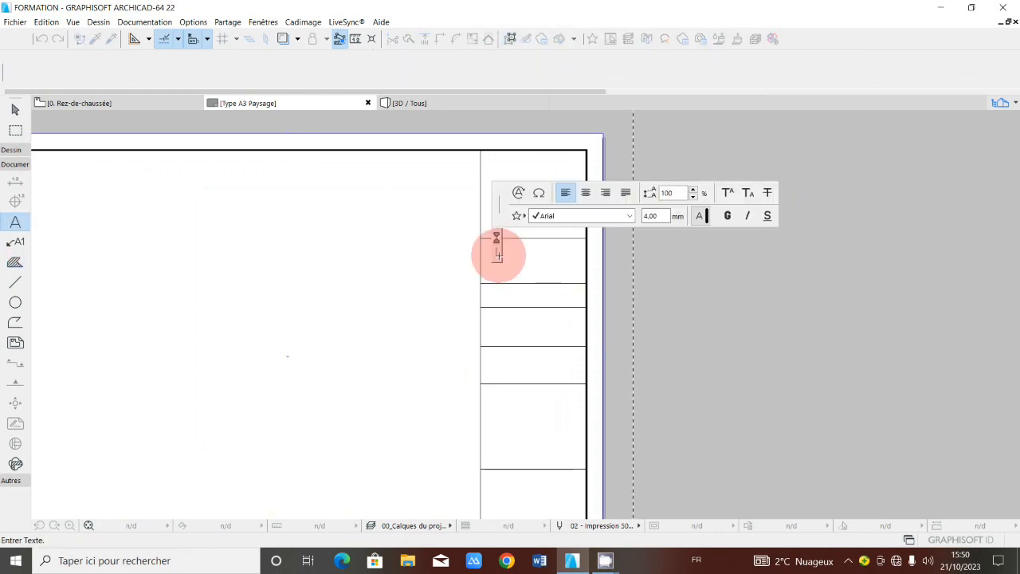
{"action": "type", "text": "vi"}
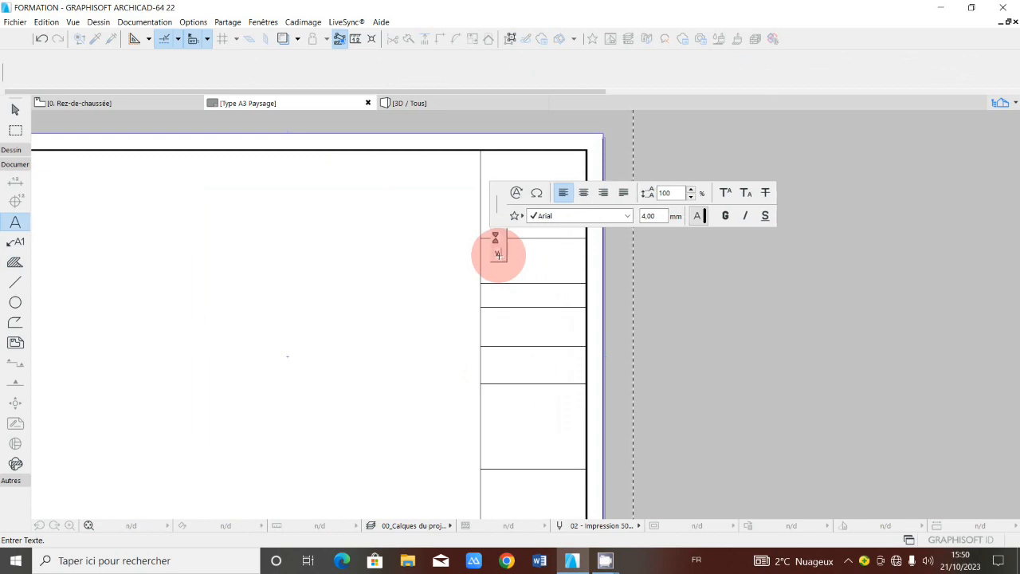
{"action": "key", "text": "BackSpace"}
{"action": "key", "text": "BackSpace"}
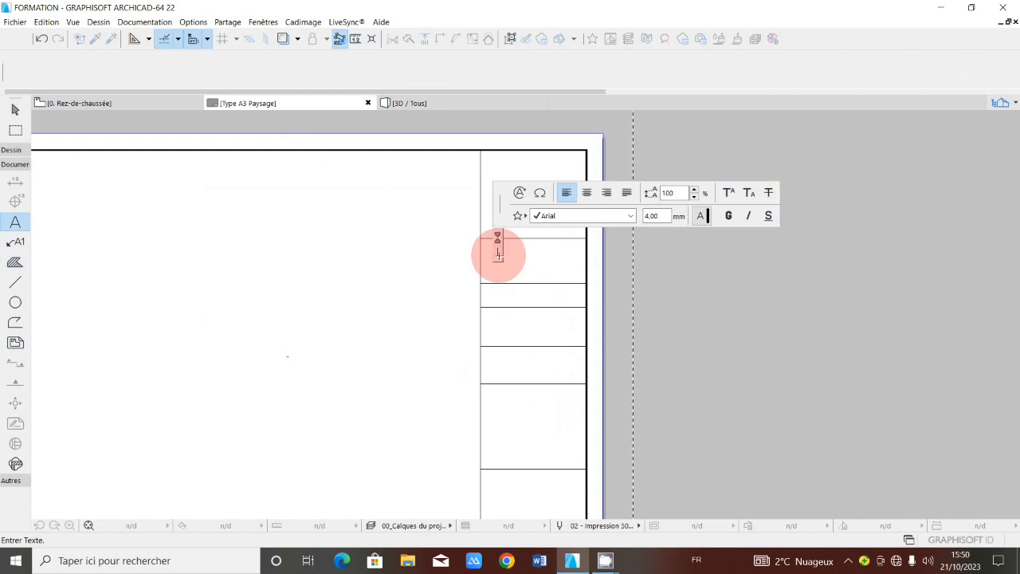
{"action": "type", "text": "ViCT"}
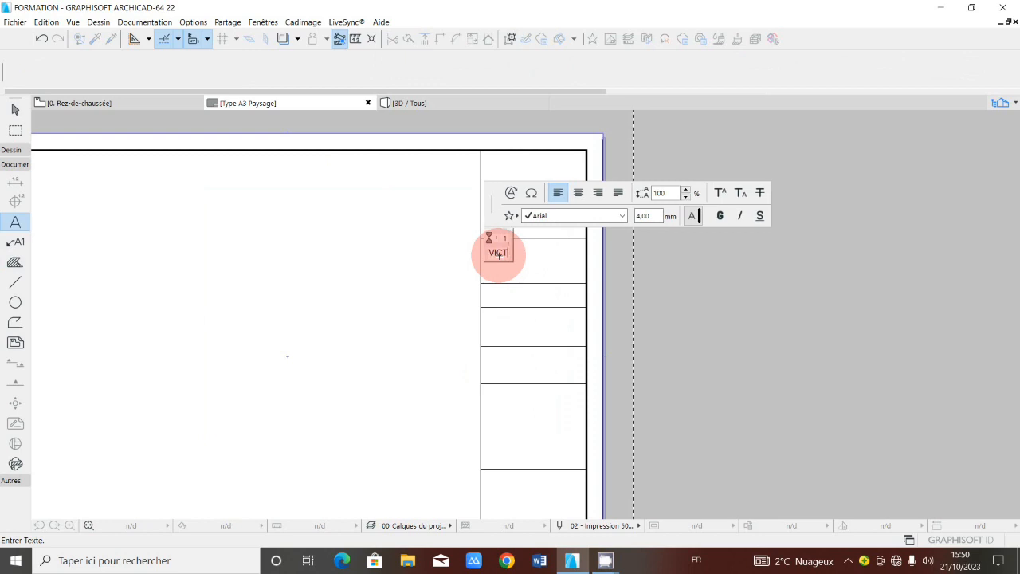
{"action": "type", "text": "OR"}
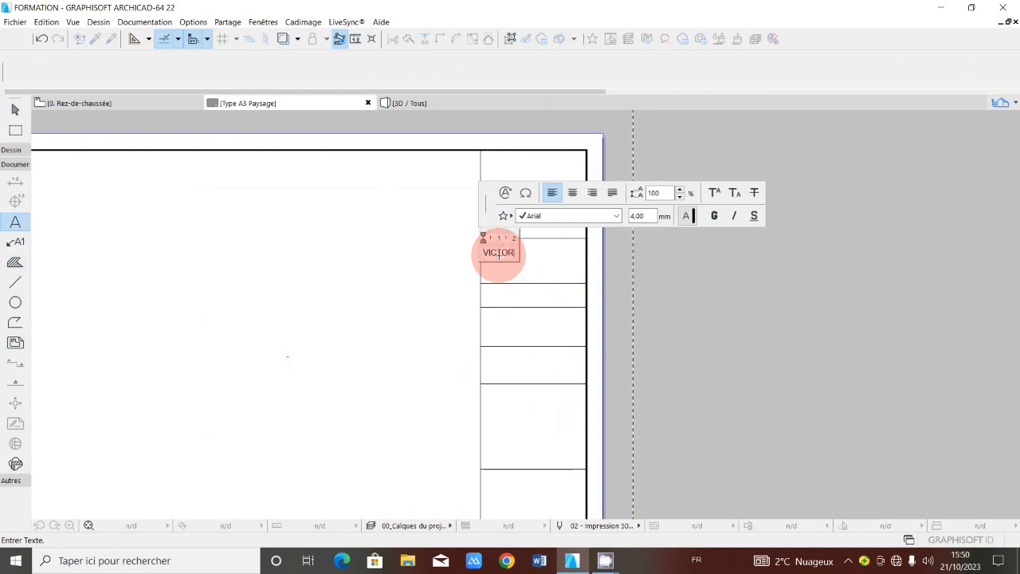
{"action": "left_click", "coordinate": [549, 247]}
Move the name text horizontally to the middle of its title block compartment
{"action": "left_click", "coordinate": [501, 261]}
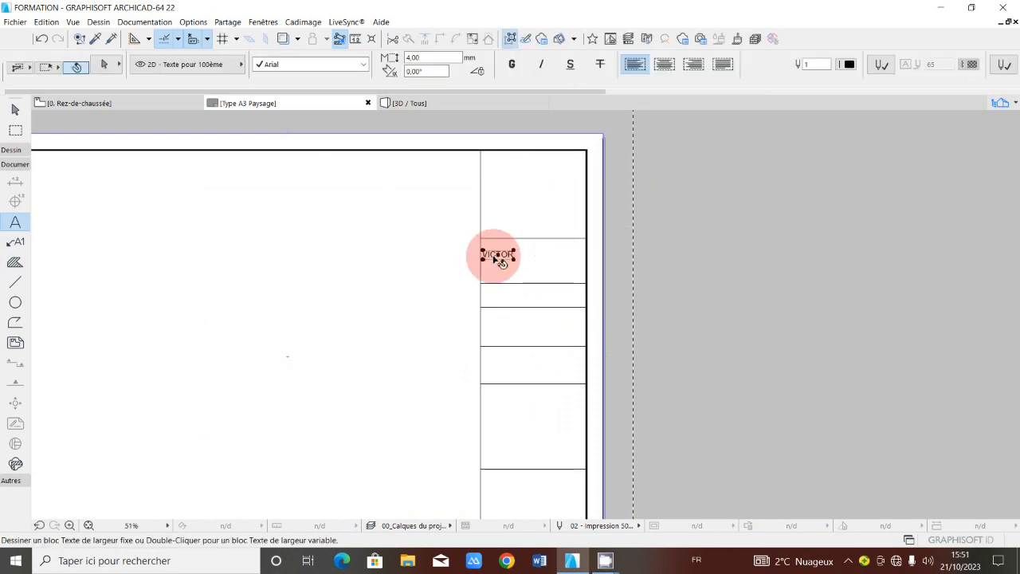
{"action": "left_click", "coordinate": [497, 254], "text": "shift"}
{"action": "left_click_drag", "start_coordinate": [498, 255], "coordinate": [522, 256]}
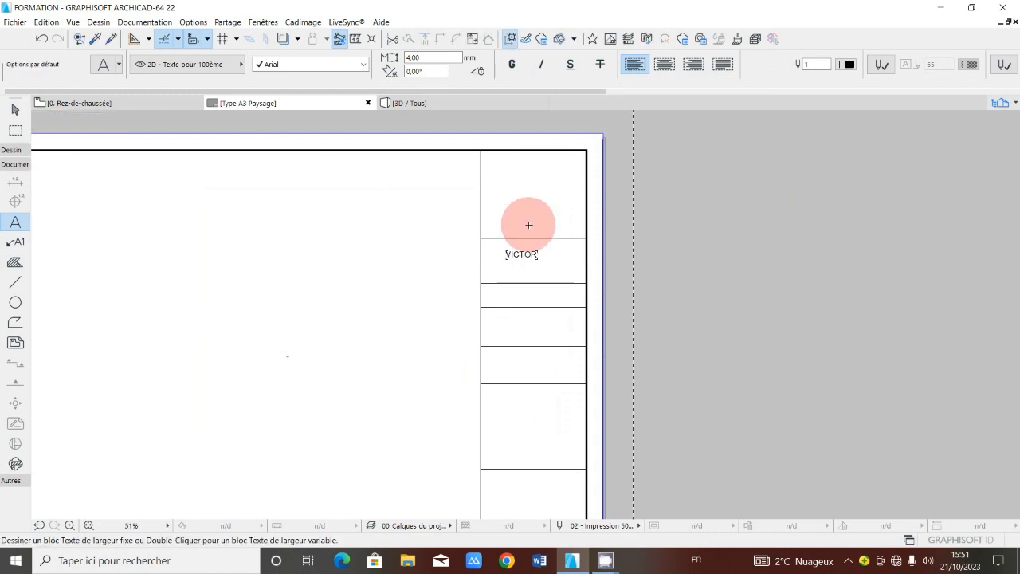
{"action": "scroll", "coordinate": [531, 247], "scroll_direction": "down", "scroll_amount": 3}
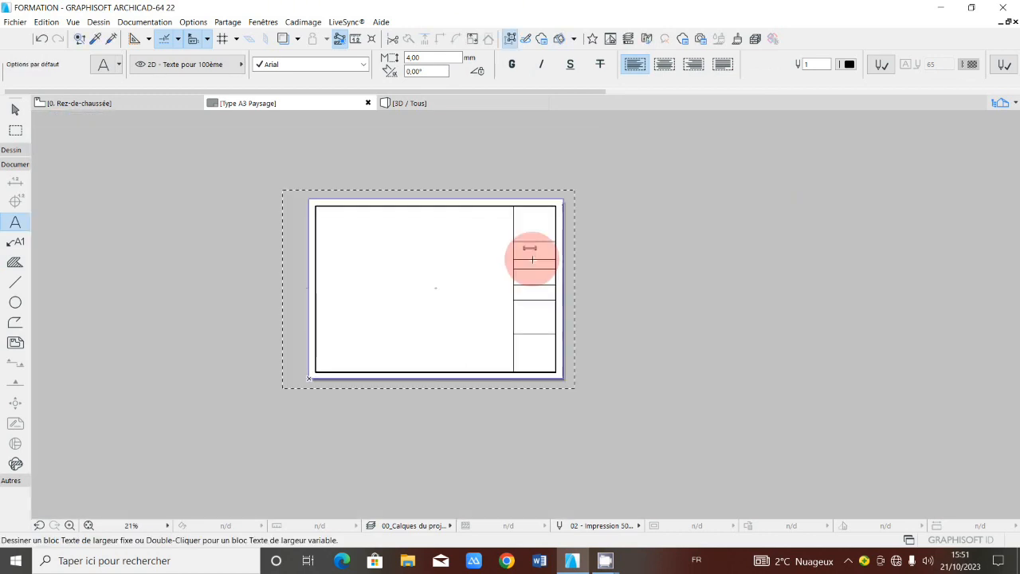
{"action": "scroll", "coordinate": [528, 249], "scroll_direction": "up", "scroll_amount": 3}
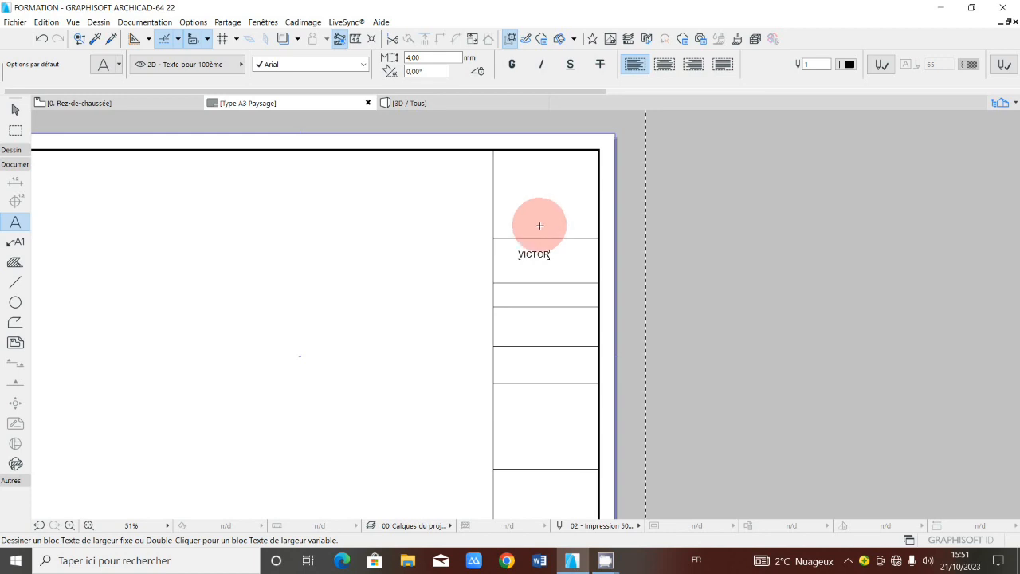
{"action": "scroll", "coordinate": [540, 226], "scroll_direction": "down", "scroll_amount": 2}
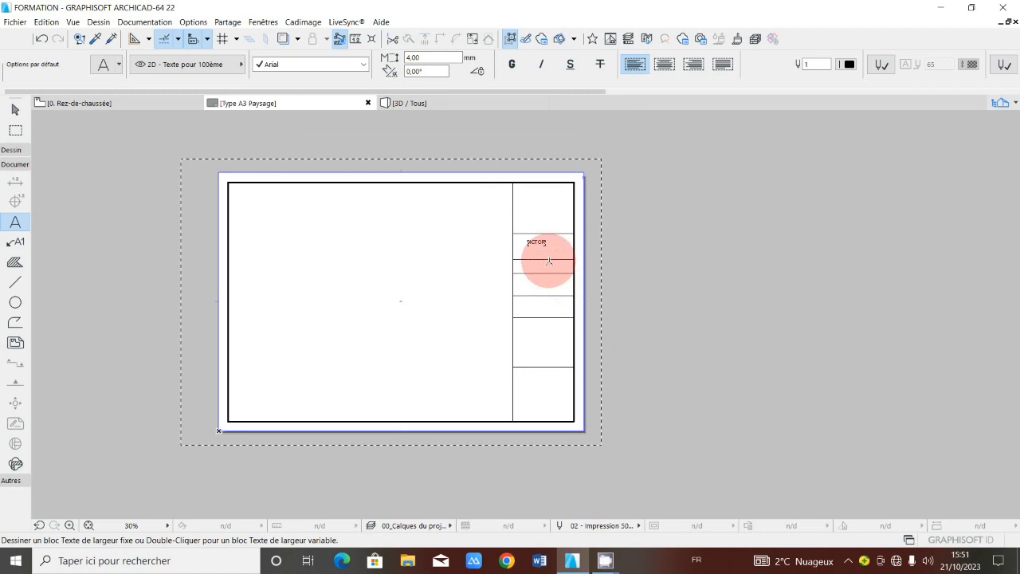
{"action": "scroll", "coordinate": [558, 231], "scroll_direction": "up", "scroll_amount": 2}
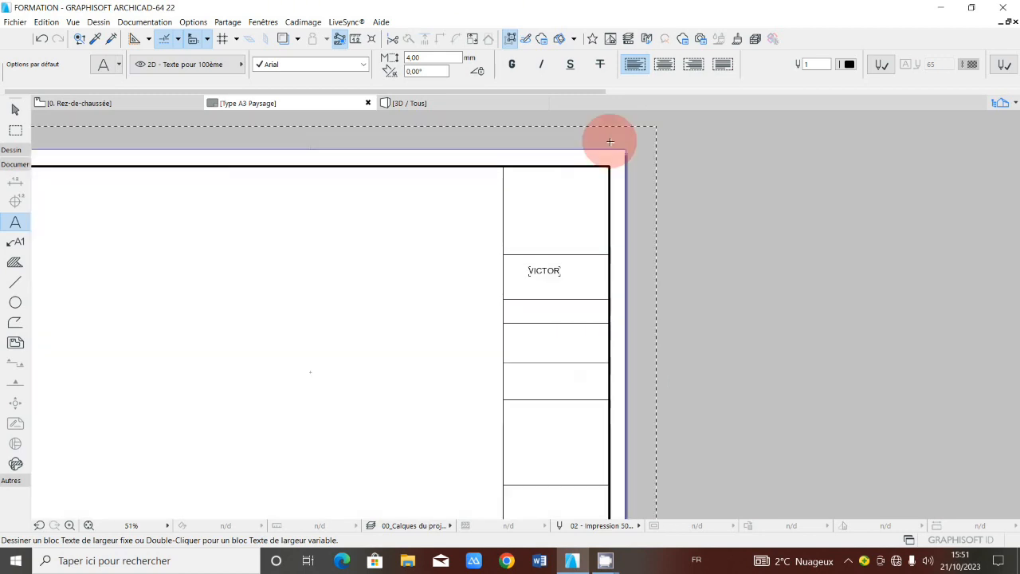
{"action": "scroll", "coordinate": [567, 255], "scroll_direction": "down", "scroll_amount": 2}
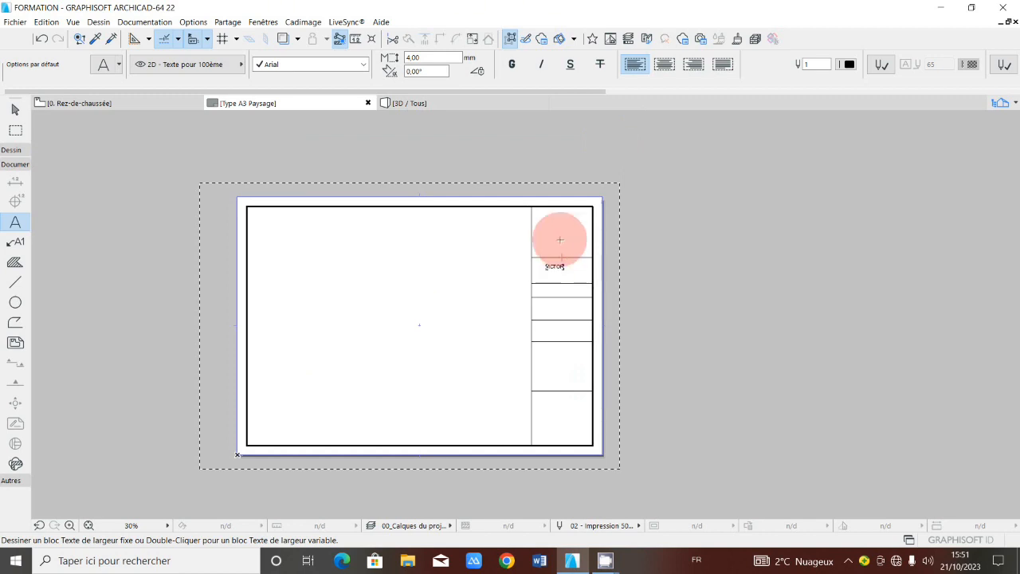
{"action": "scroll", "coordinate": [560, 239], "scroll_direction": "up", "scroll_amount": 1}
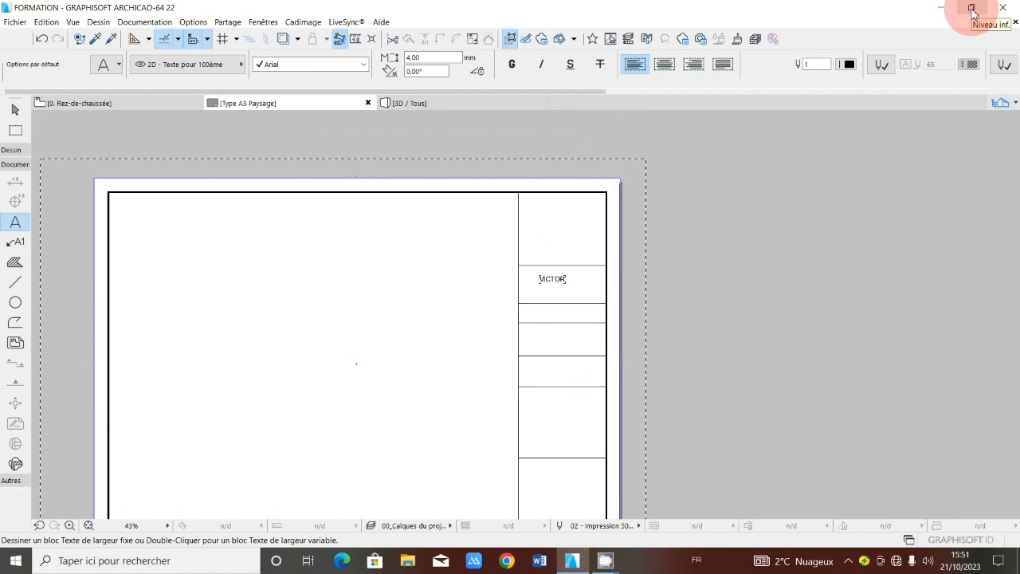
Restore the program window to a smaller size and reposition it so the photo files on the desktop are accessible
{"action": "left_click", "coordinate": [972, 10]}
{"action": "left_click_drag", "start_coordinate": [666, 54], "coordinate": [665, 177]}
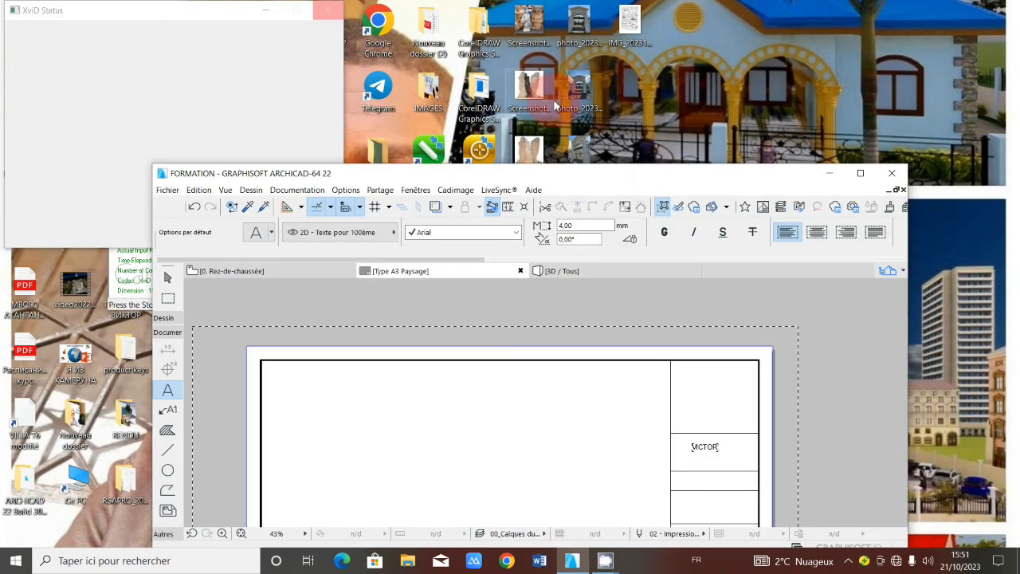
{"action": "left_click", "coordinate": [568, 106]}
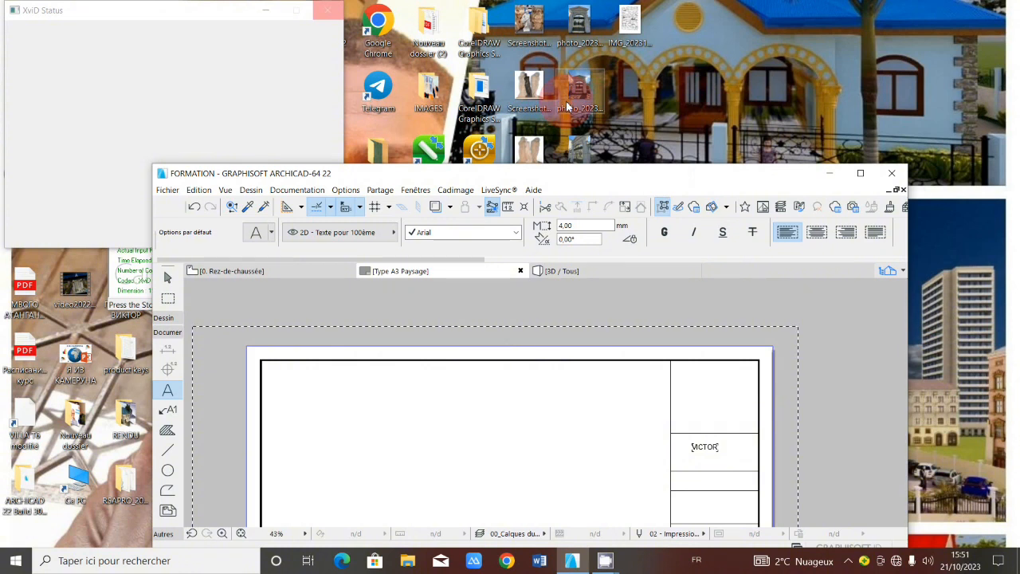
{"action": "left_click", "coordinate": [585, 97]}
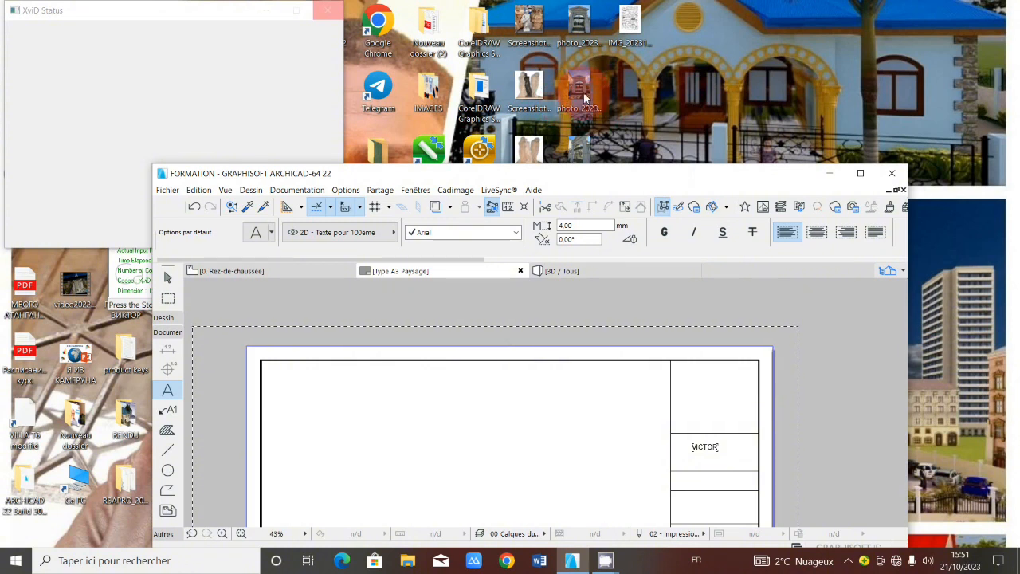
{"action": "left_click", "coordinate": [555, 82]}
{"action": "mouse_move", "coordinate": [634, 172]}
{"action": "left_mouse_down"}
{"action": "mouse_move", "coordinate": [563, 374]}
{"action": "mouse_move", "coordinate": [569, 411]}
{"action": "mouse_move", "coordinate": [586, 120]}
{"action": "left_mouse_up"}
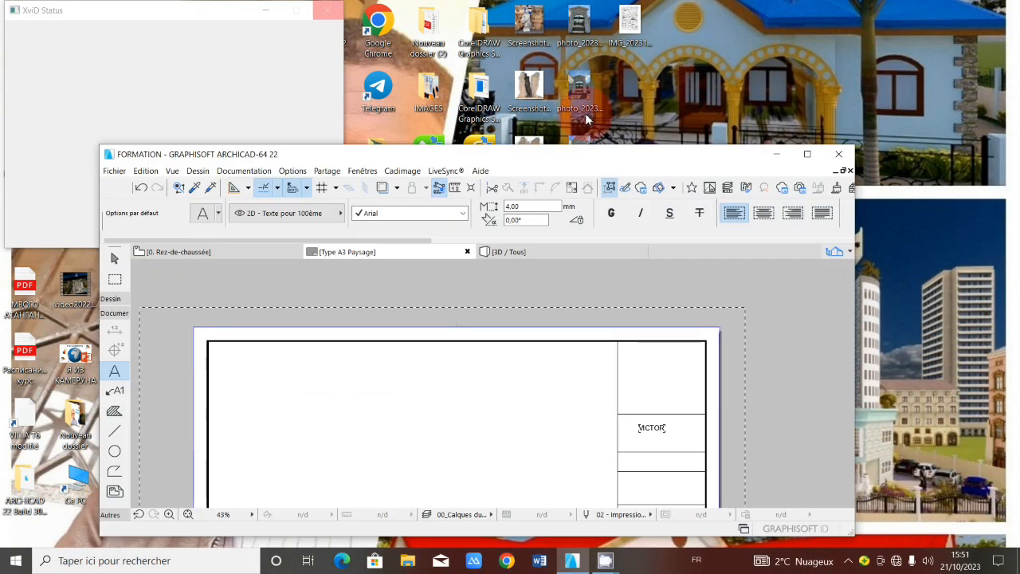
Insert the upper photo_2023 image from the desktop over the title block column, and select it in the maximised window
{"action": "mouse_move", "coordinate": [580, 23]}
{"action": "left_mouse_down"}
{"action": "mouse_move", "coordinate": [640, 394]}
{"action": "mouse_move", "coordinate": [660, 385]}
{"action": "left_mouse_up"}
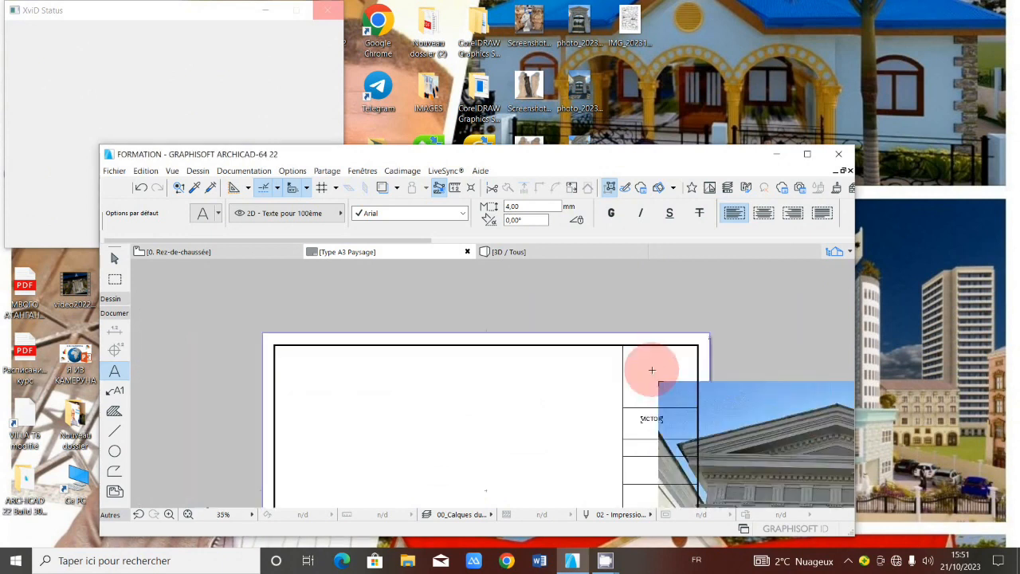
{"action": "scroll", "coordinate": [652, 370], "scroll_direction": "down", "scroll_amount": 3}
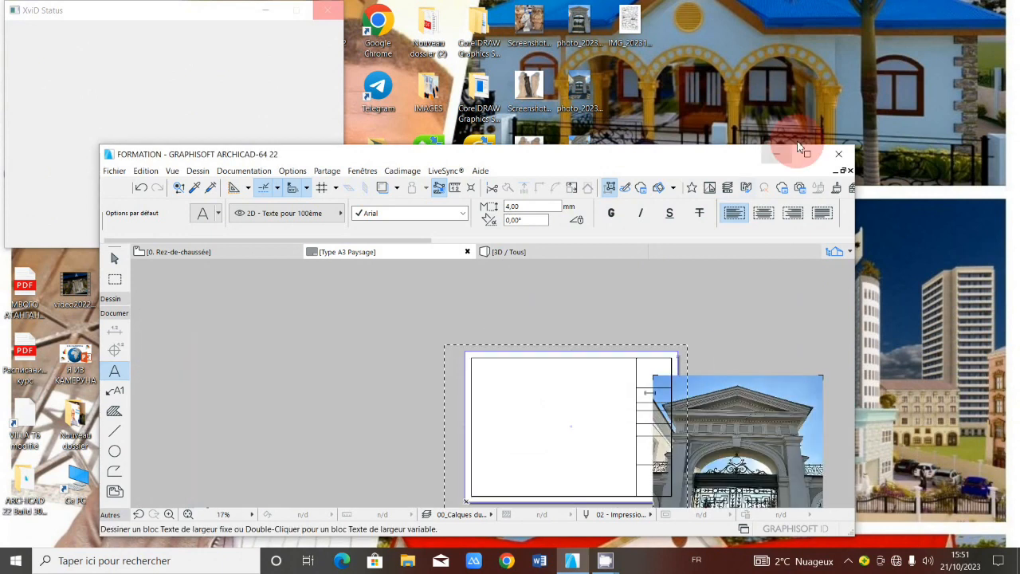
{"action": "left_click", "coordinate": [805, 153]}
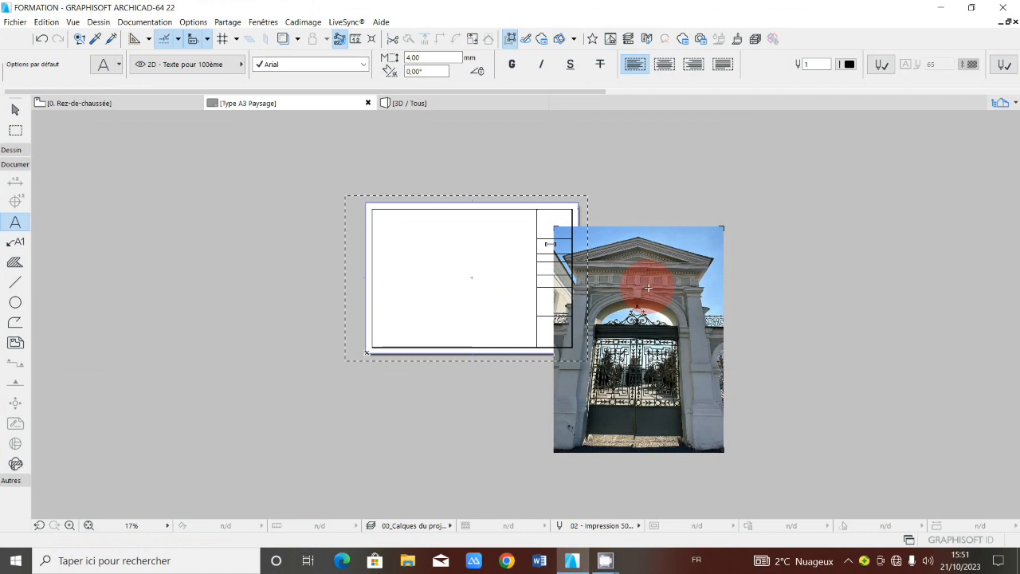
{"action": "left_click", "coordinate": [648, 287]}
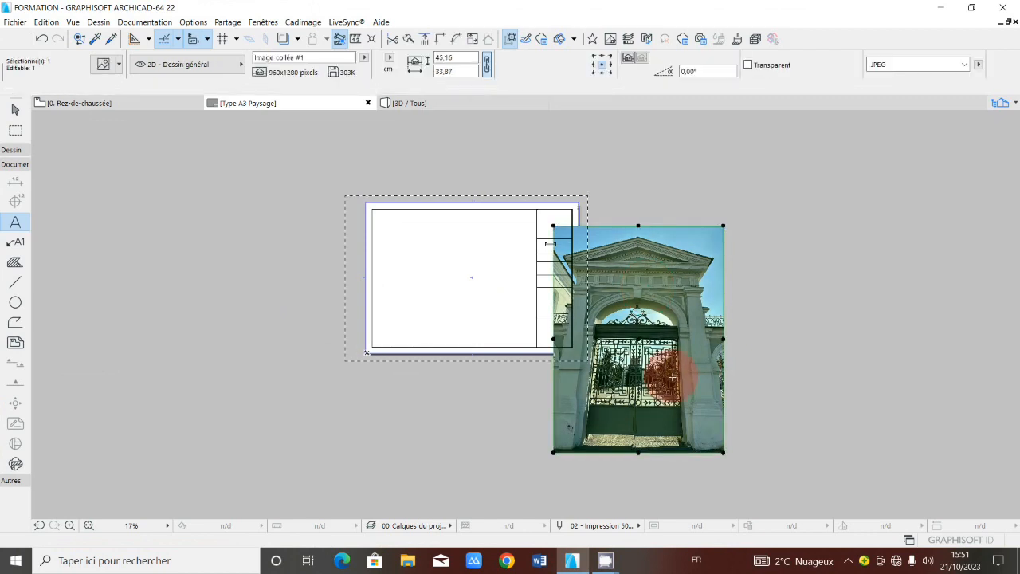
Scale the inserted image proportionally to a height of 10 cm, and then to a width of 10 cm
{"action": "left_click", "coordinate": [566, 245]}
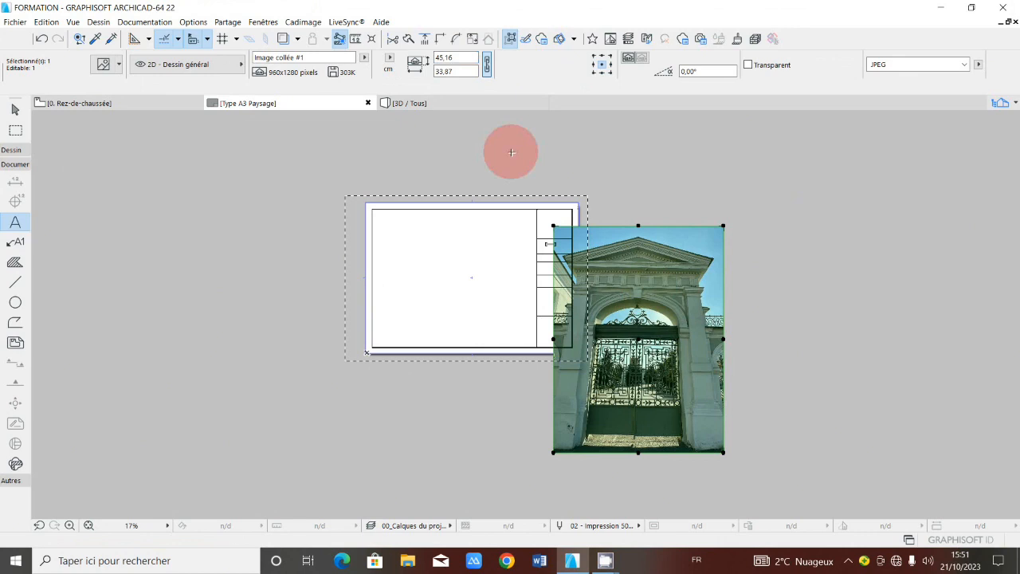
{"action": "left_click", "coordinate": [468, 60]}
{"action": "type", "text": "1"}
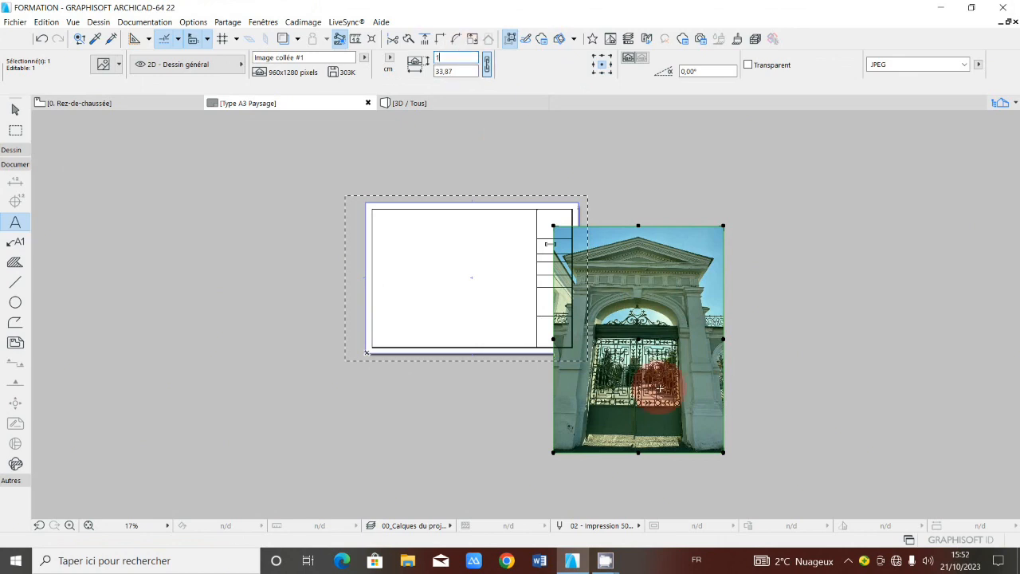
{"action": "left_click", "coordinate": [441, 59]}
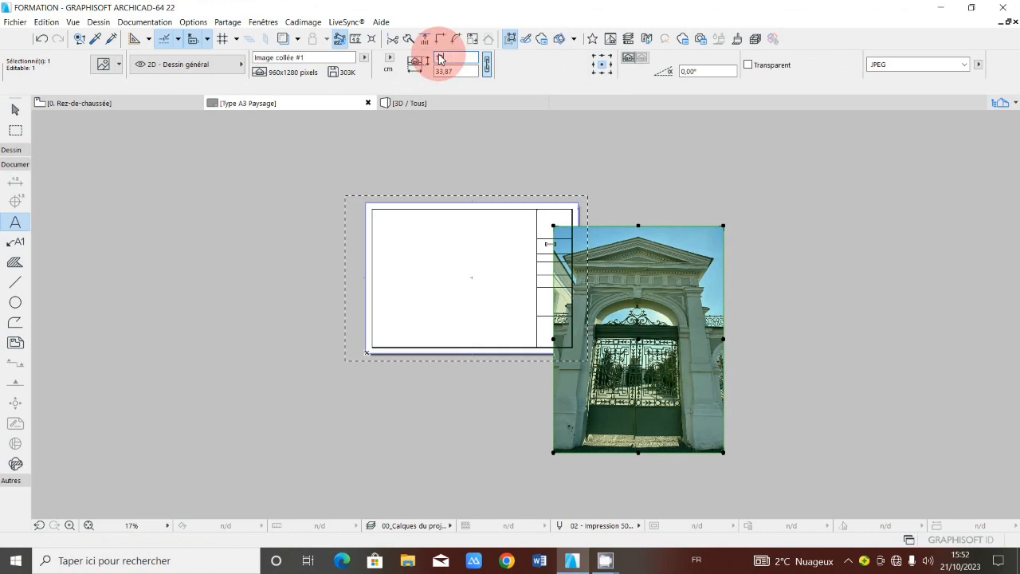
{"action": "type", "text": "10"}
{"action": "key", "text": "Tab"}
{"action": "type", "text": "1"}
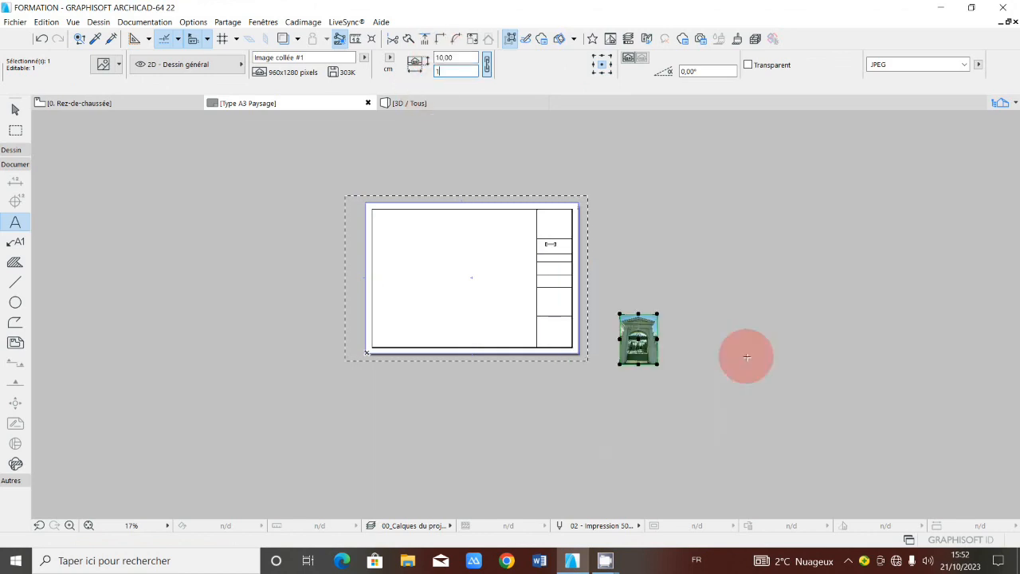
{"action": "type", "text": "0"}
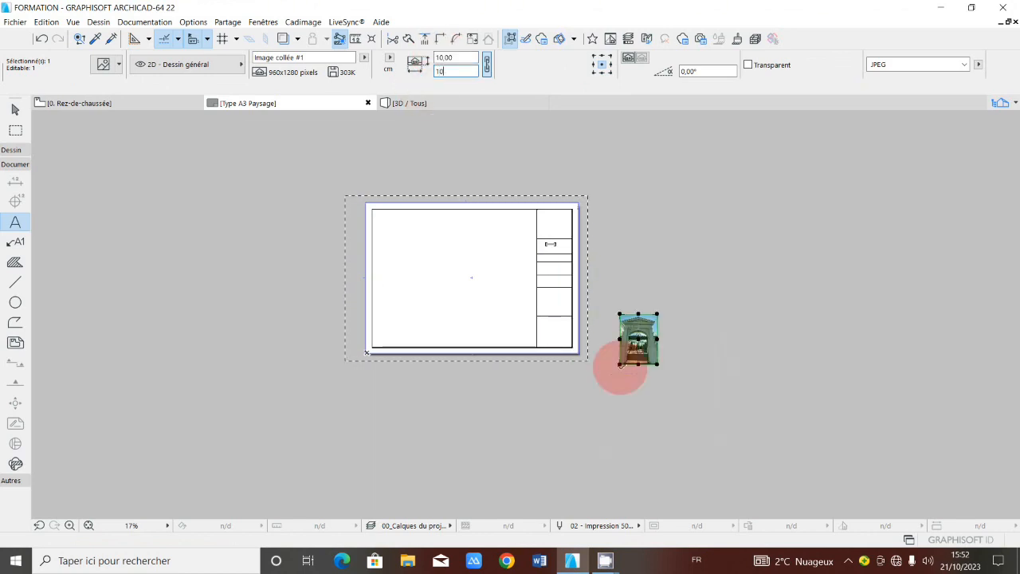
{"action": "key", "text": "Return"}
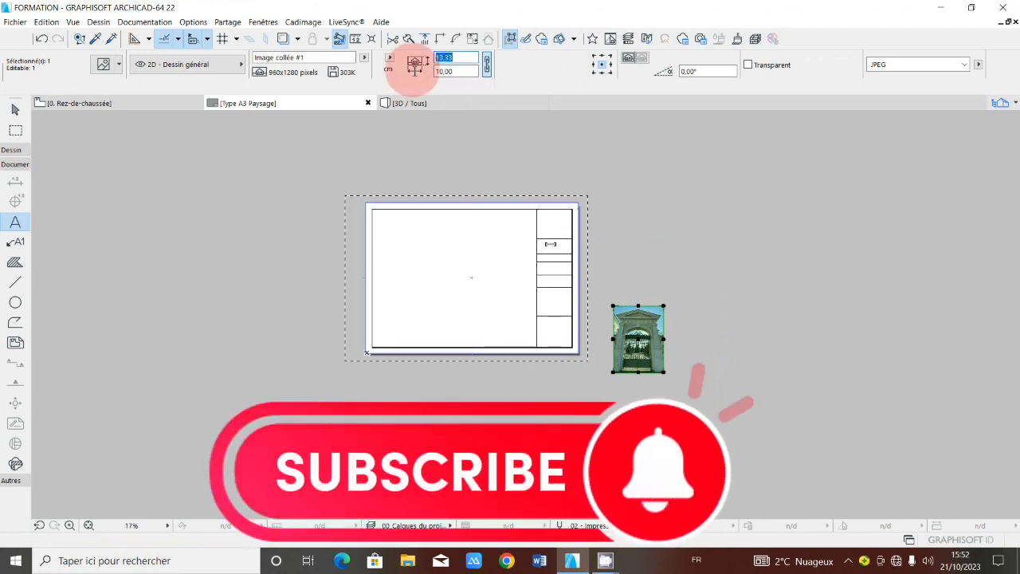
Reduce the image's height proportionally to 8 cm and then to 5 cm
{"action": "type", "text": "8"}
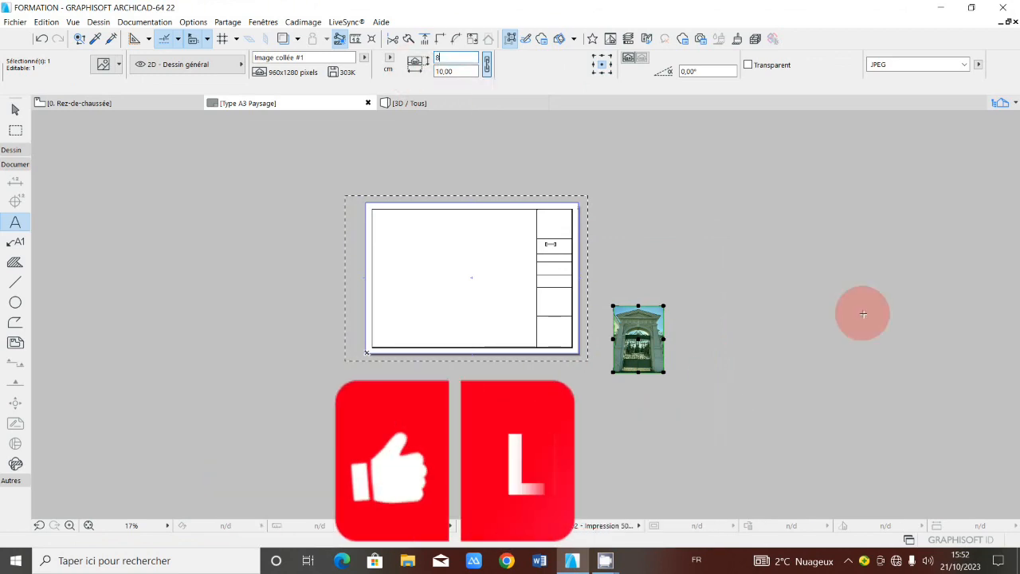
{"action": "key", "text": "Return"}
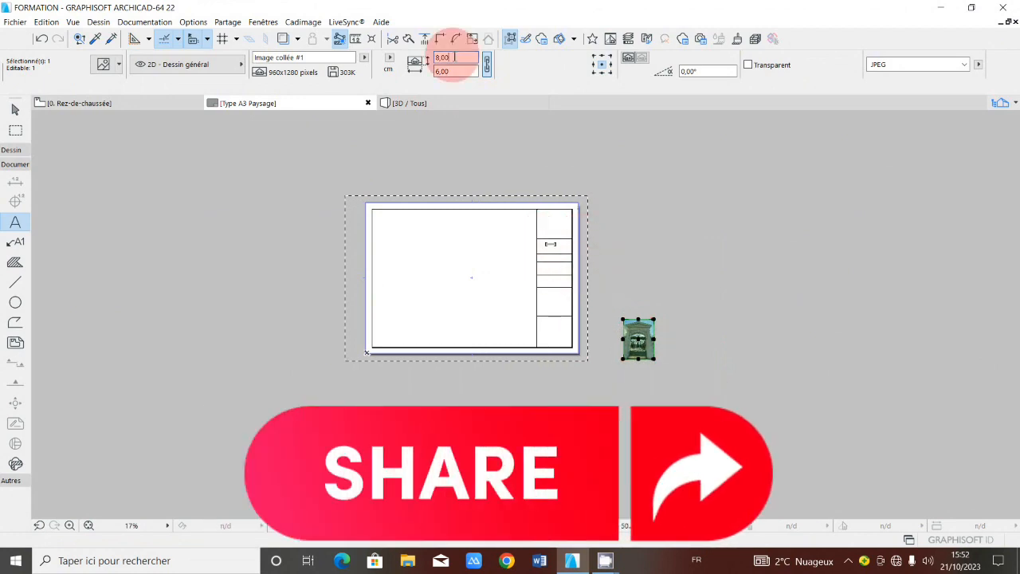
{"action": "type", "text": "5"}
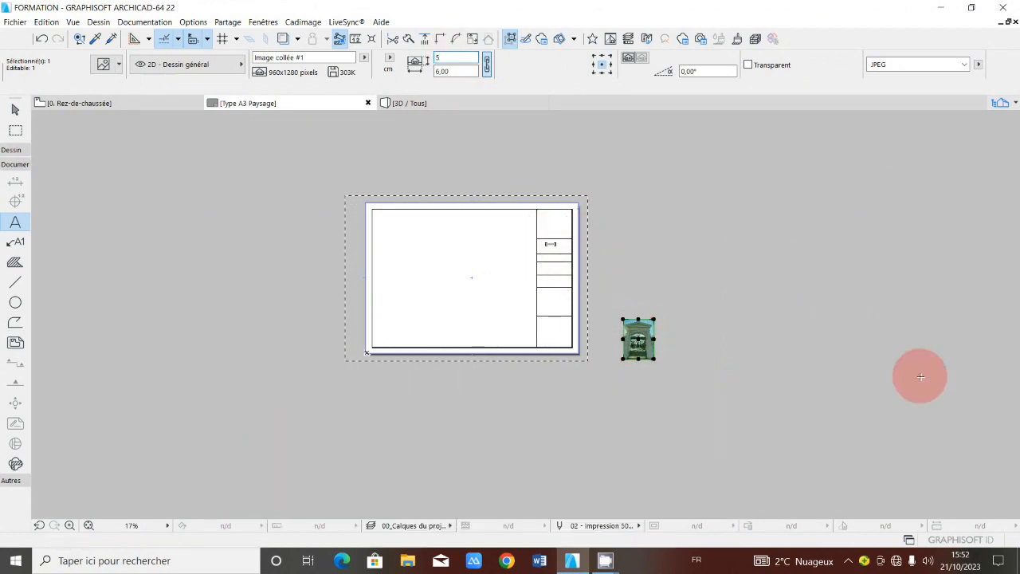
Move the image into the top compartment of the title block column, above the name text
{"action": "left_click_drag", "start_coordinate": [638, 338], "coordinate": [562, 231]}
{"action": "scroll", "coordinate": [562, 231], "scroll_direction": "up", "scroll_amount": 5}
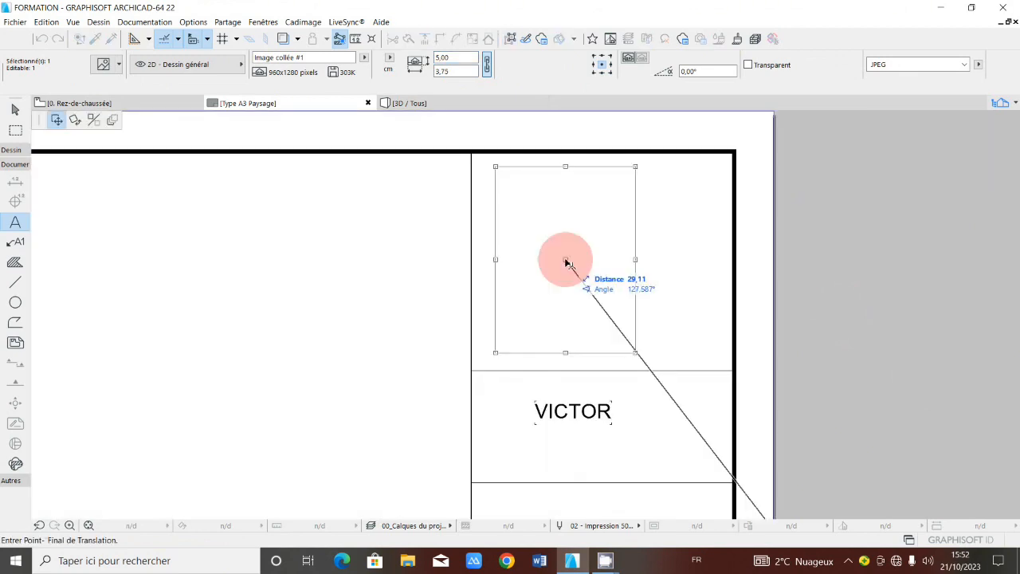
{"action": "left_click_drag", "start_coordinate": [568, 263], "coordinate": [605, 251]}
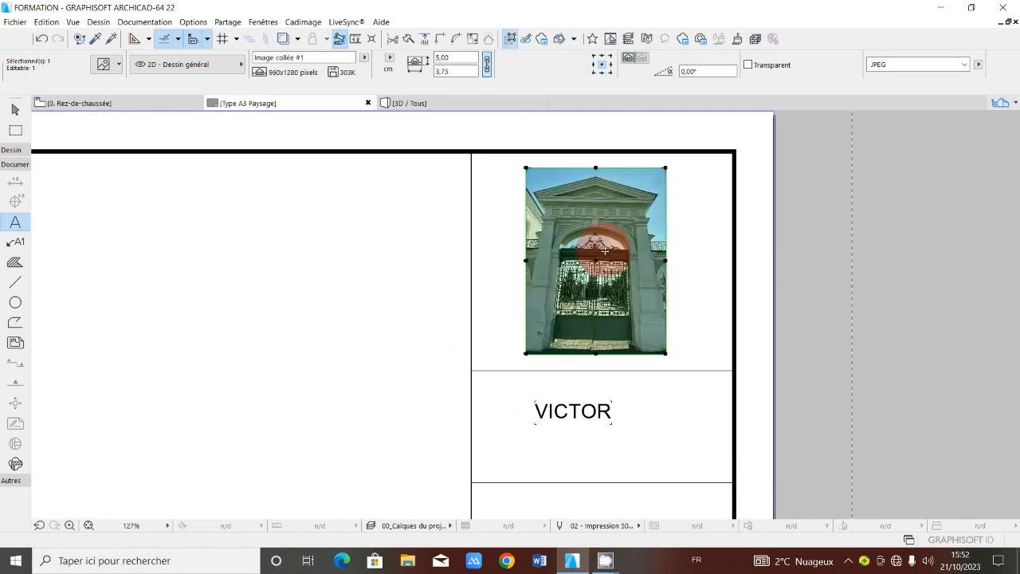
{"action": "left_click", "coordinate": [674, 213]}
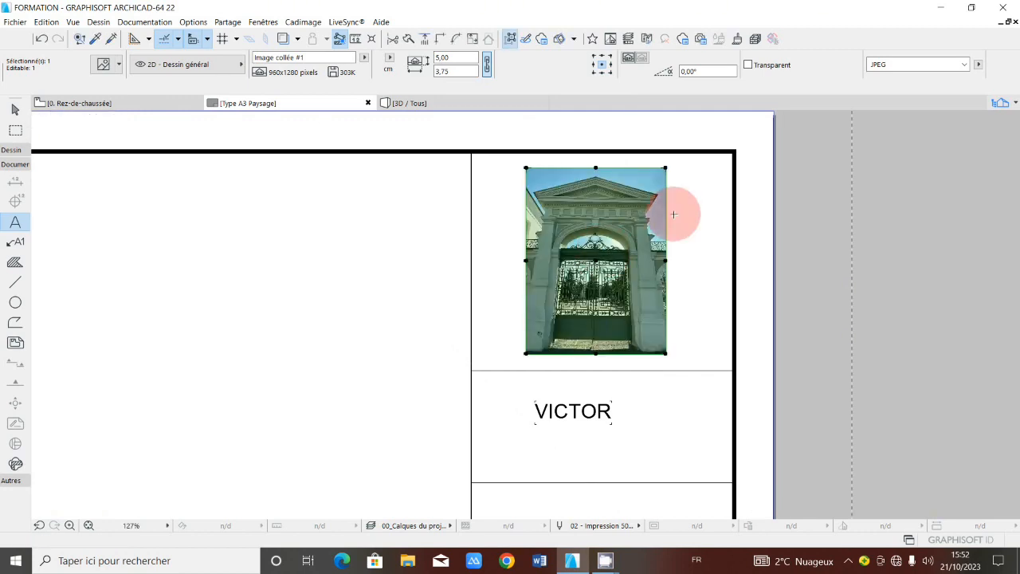
{"action": "left_click", "coordinate": [670, 259]}
{"action": "left_click_drag", "start_coordinate": [670, 259], "coordinate": [304, 163]}
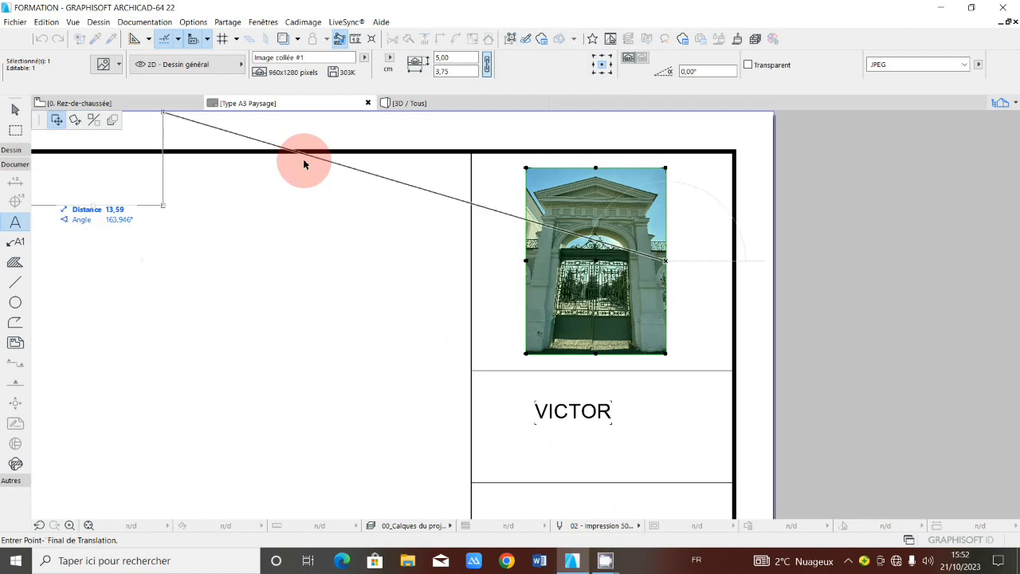
{"action": "key", "text": "Escape"}
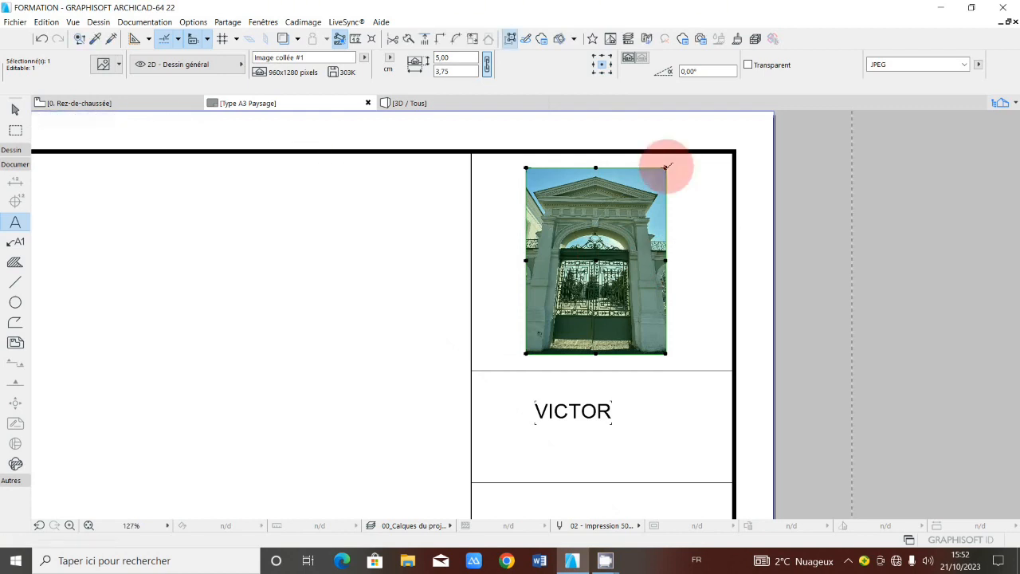
Stretch the image's lower corners to the lower corners of the top compartment, making it about 7 cm wide
{"action": "left_click_drag", "start_coordinate": [669, 364], "coordinate": [650, 358]}
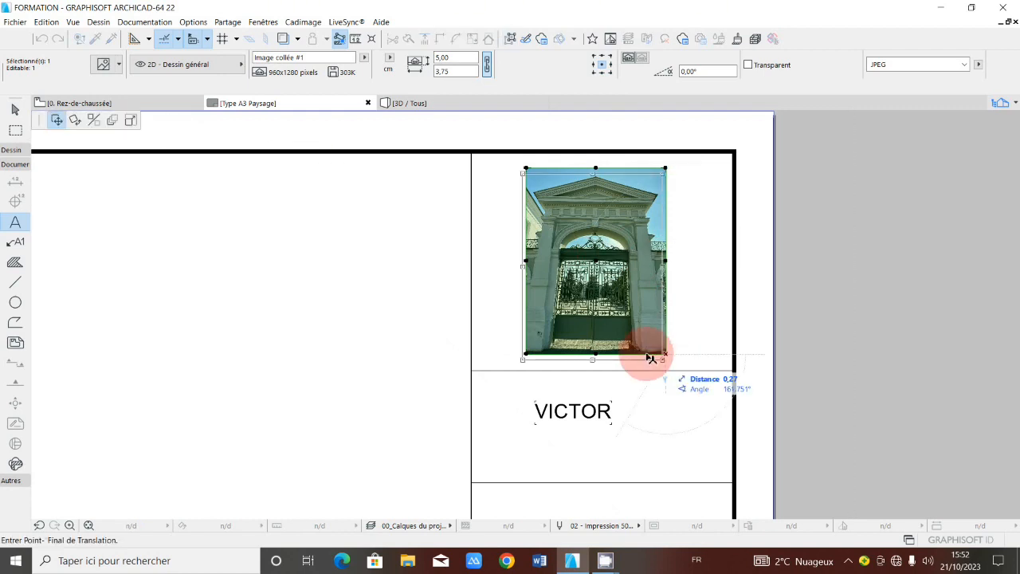
{"action": "key", "text": "alt+f"}
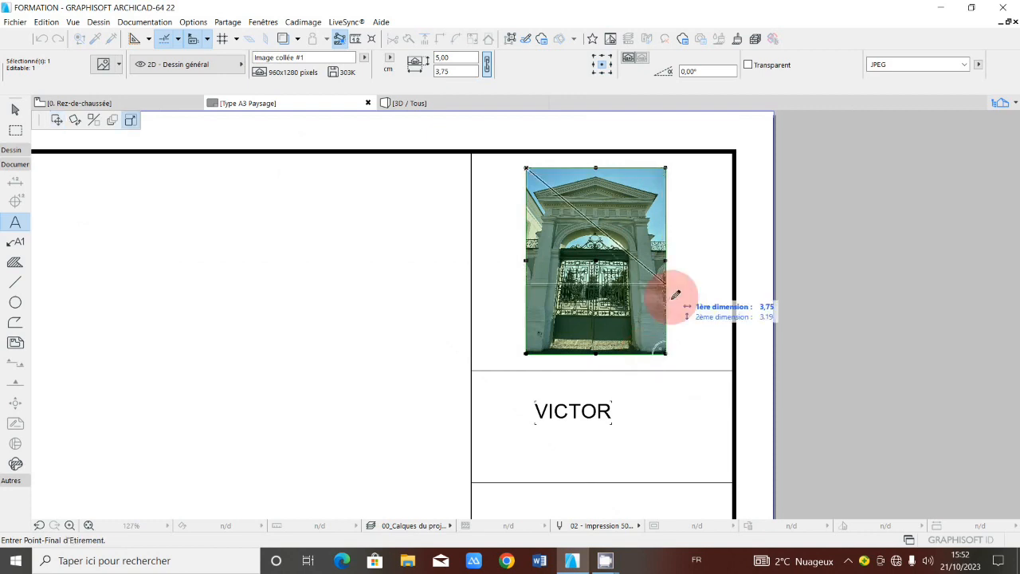
{"action": "left_click", "coordinate": [727, 368]}
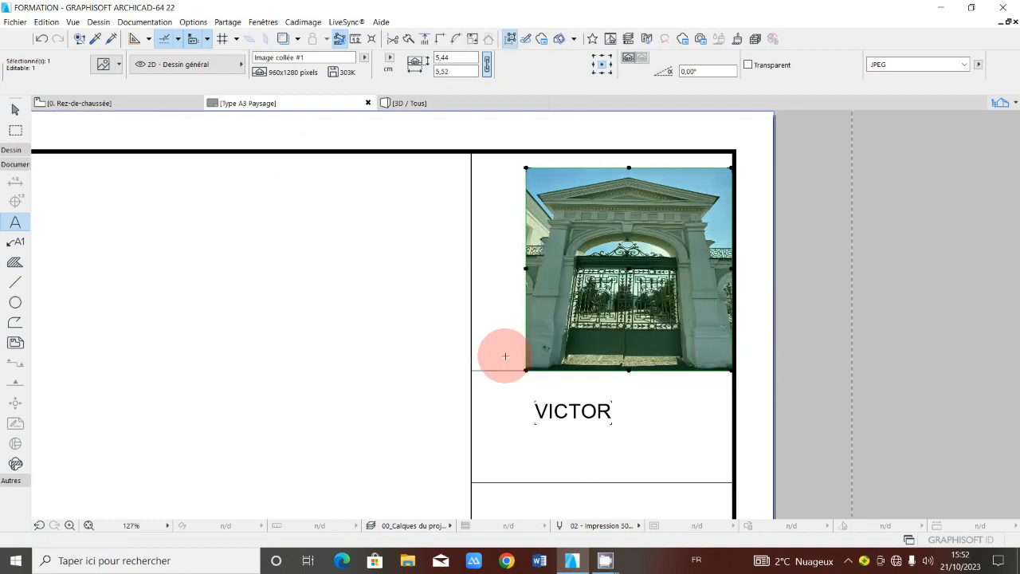
{"action": "left_click", "coordinate": [526, 370]}
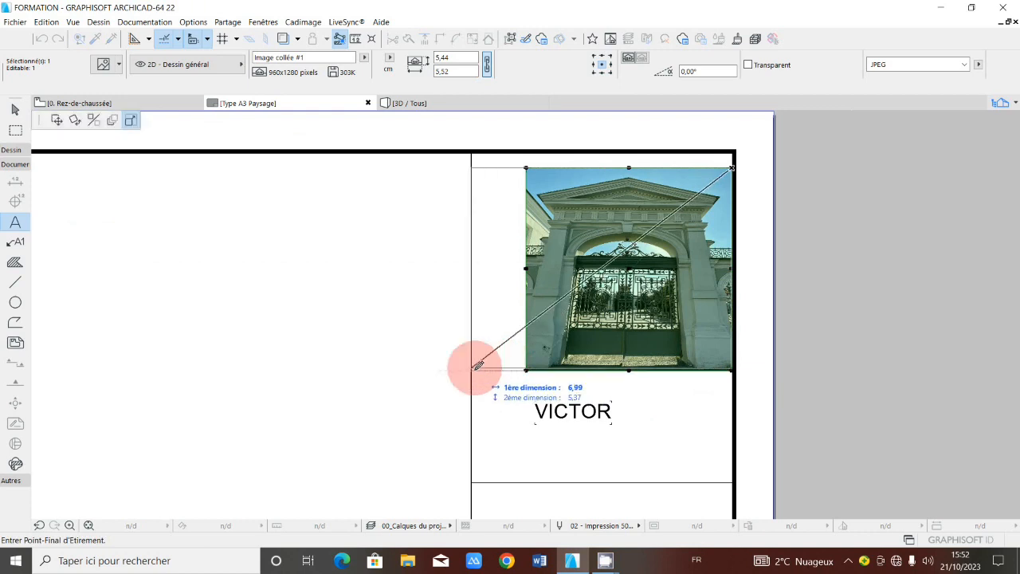
{"action": "left_click", "coordinate": [472, 367]}
{"action": "left_click", "coordinate": [602, 173]}
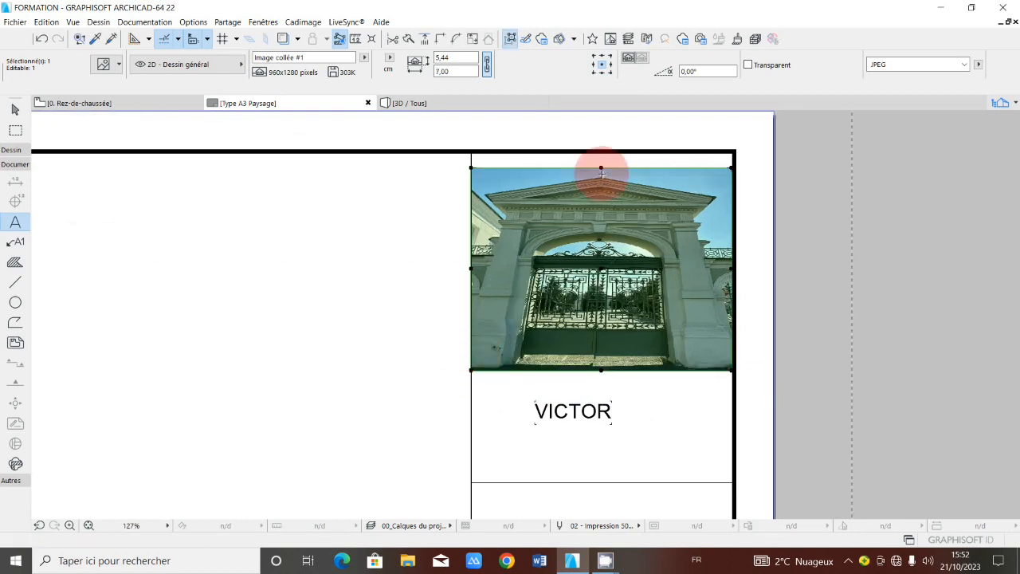
{"action": "left_click_drag", "start_coordinate": [602, 173], "coordinate": [605, 163]}
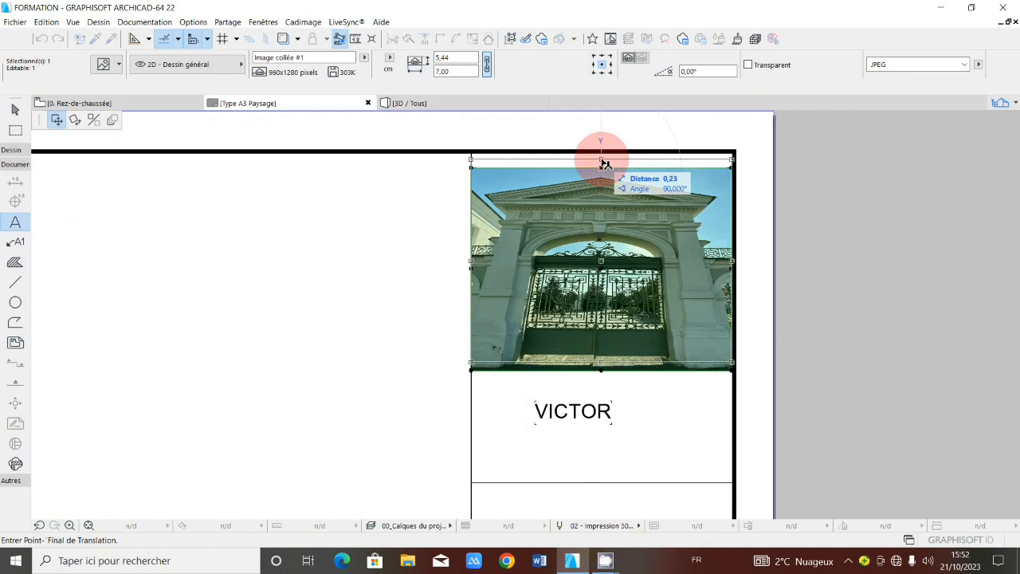
{"action": "left_click", "coordinate": [604, 163]}
Stretch the image's upper-left corner up to the frame line so it fills the compartment, and deselect the image
{"action": "left_click", "coordinate": [471, 167]}
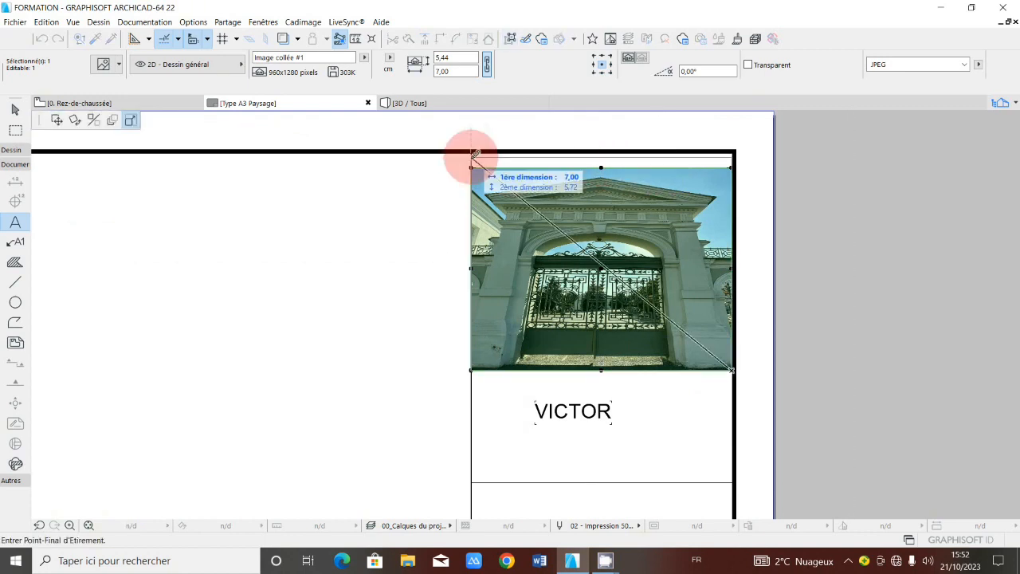
{"action": "left_click", "coordinate": [474, 152]}
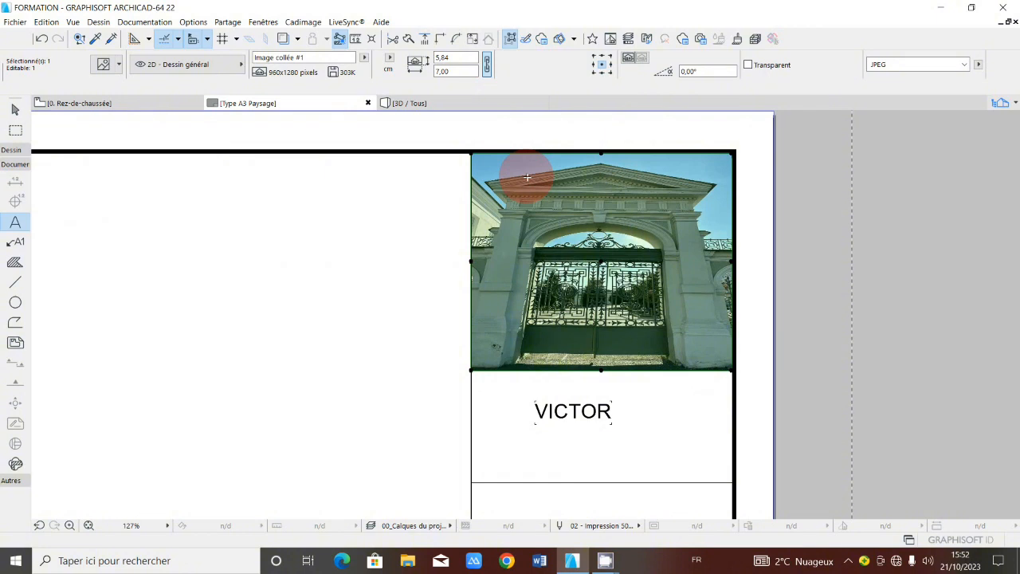
{"action": "scroll", "coordinate": [620, 236], "scroll_direction": "down", "scroll_amount": 8}
{"action": "scroll", "coordinate": [620, 236], "scroll_direction": "up", "scroll_amount": 4}
{"action": "key", "text": "Escape"}
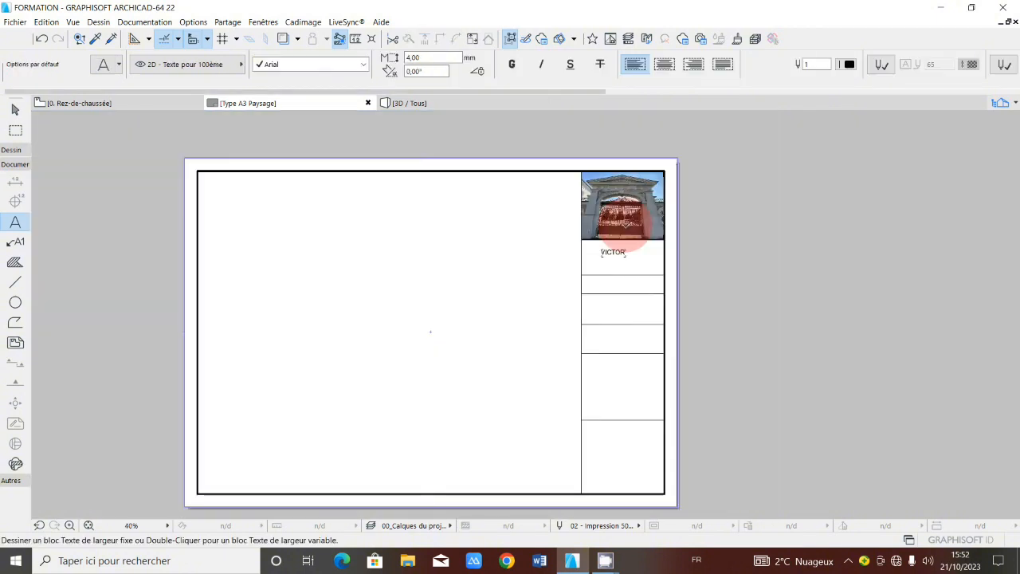
Examine the whole A3 landscape master layout with its frame, title block column, image and name text
{"action": "scroll", "coordinate": [647, 191], "scroll_direction": "up", "scroll_amount": 1}
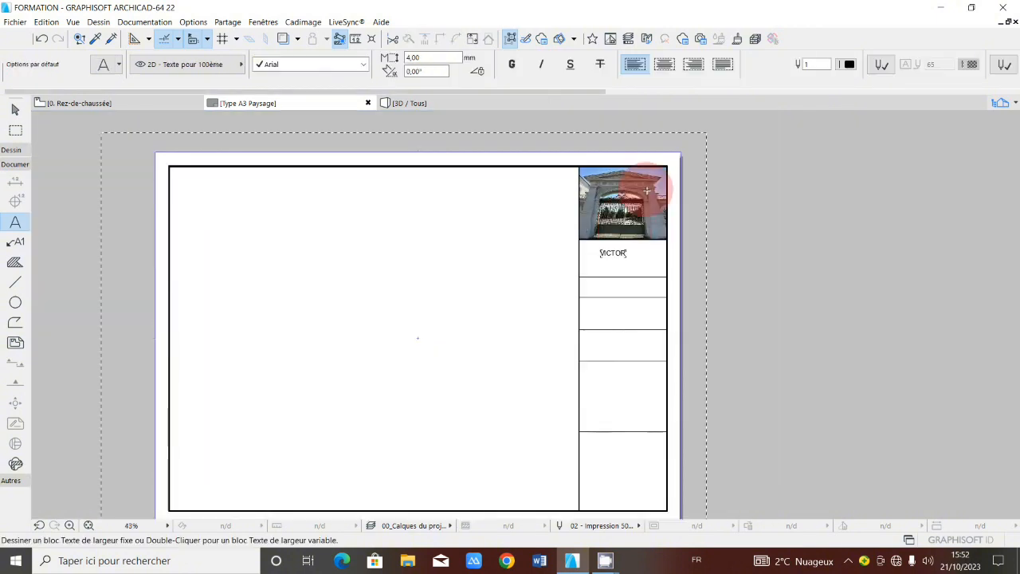
{"action": "scroll", "coordinate": [647, 191], "scroll_direction": "down", "scroll_amount": 3}
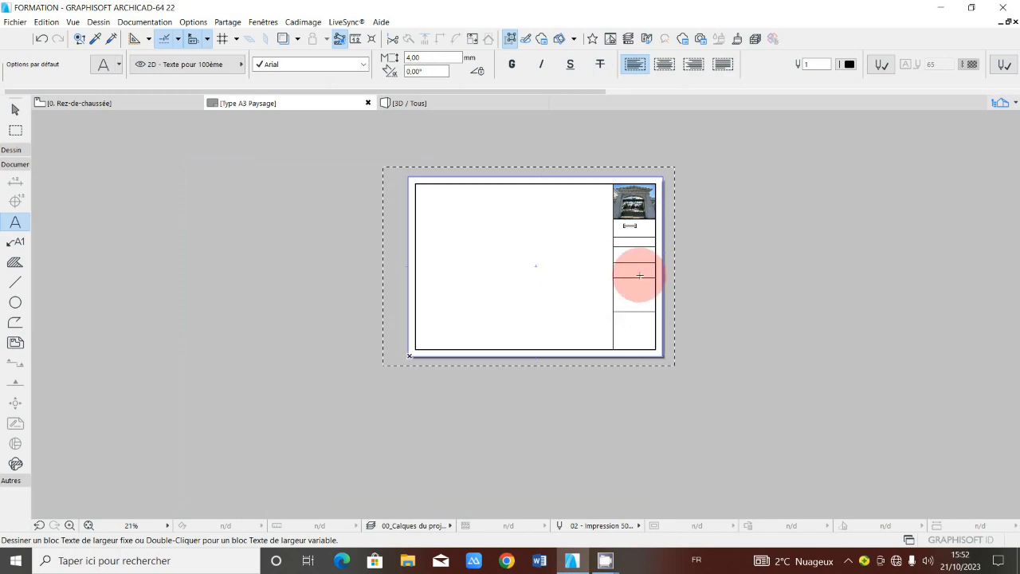
{"action": "scroll", "coordinate": [635, 298], "scroll_direction": "up", "scroll_amount": 1}
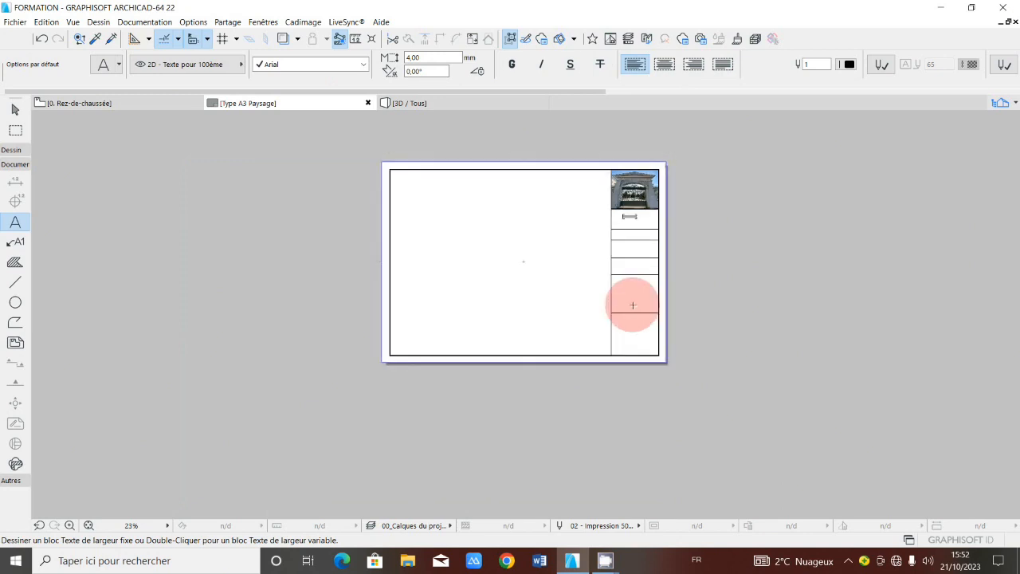
{"action": "scroll", "coordinate": [633, 305], "scroll_direction": "up", "scroll_amount": 2}
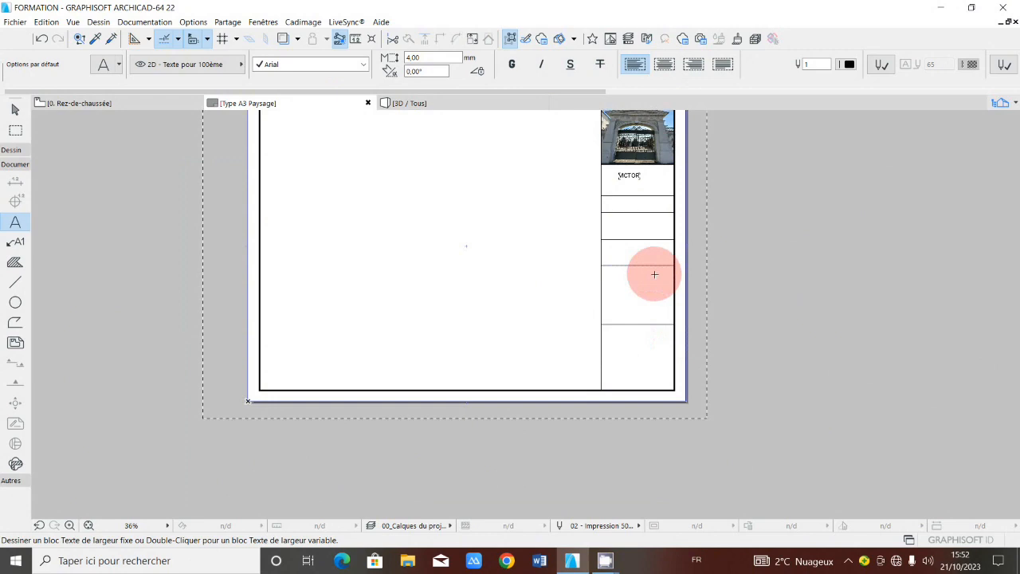
{"action": "middle_click_drag", "start_coordinate": [654, 274], "coordinate": [660, 310]}
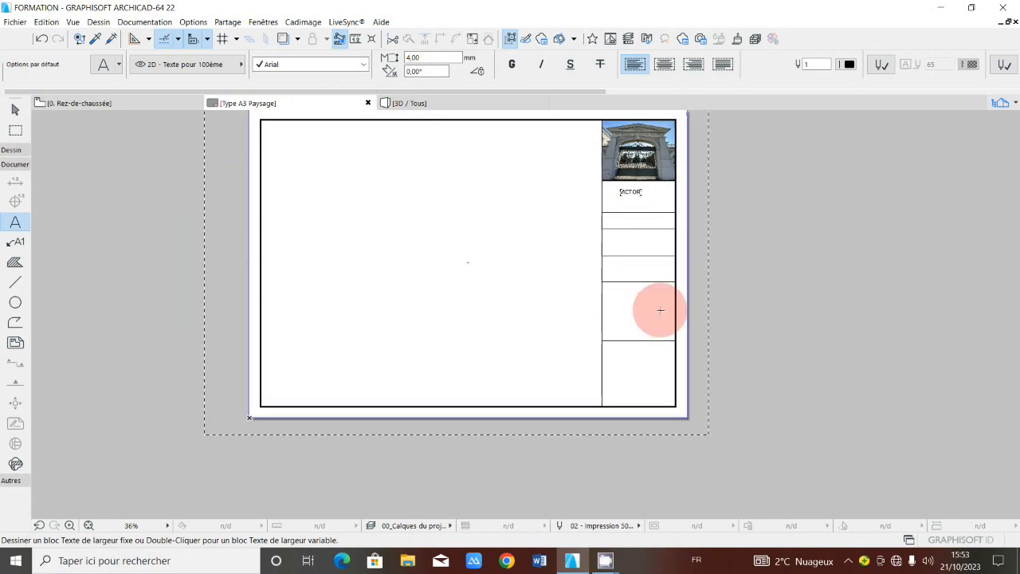
{"action": "scroll", "coordinate": [644, 327], "scroll_direction": "down", "scroll_amount": 3}
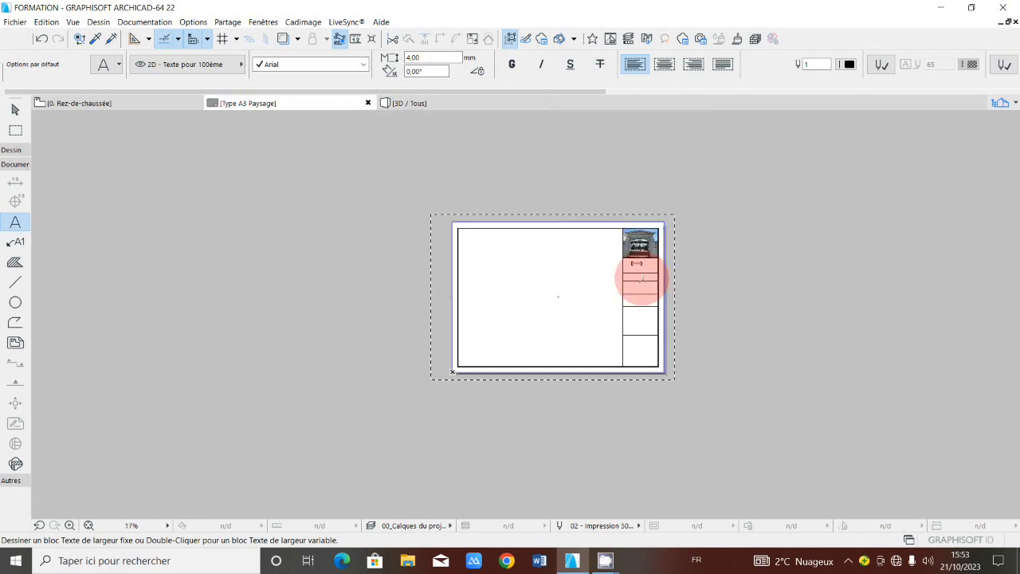
{"action": "scroll", "coordinate": [642, 279], "scroll_direction": "up", "scroll_amount": 2}
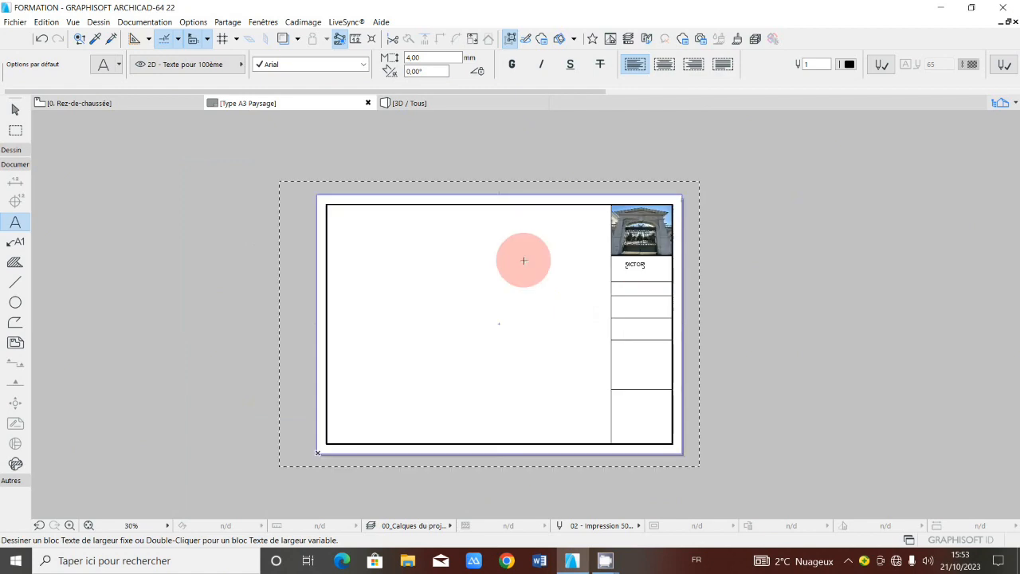
{"action": "scroll", "coordinate": [439, 242], "scroll_direction": "up", "scroll_amount": 1}
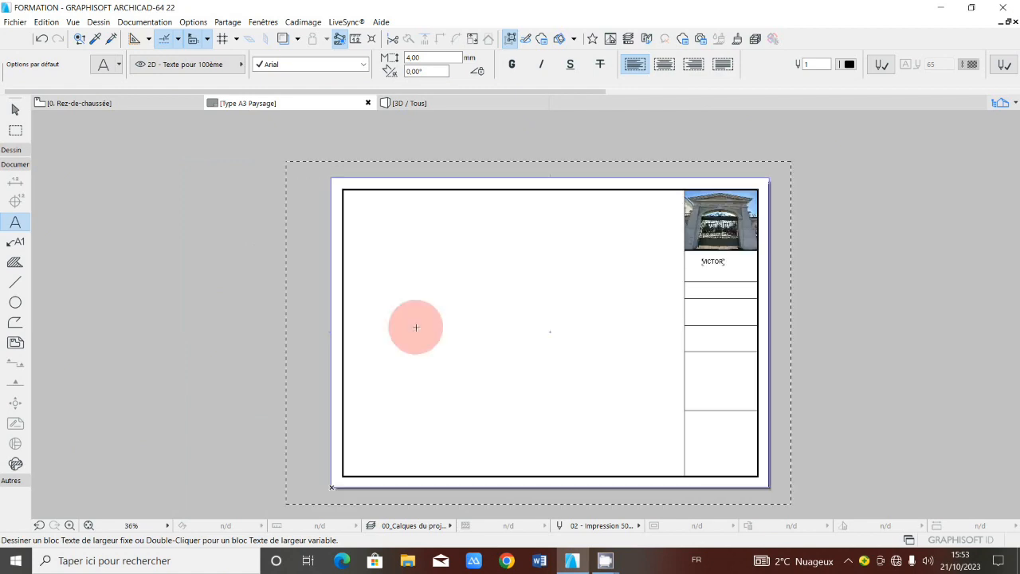
{"action": "scroll", "coordinate": [415, 289], "scroll_direction": "down", "scroll_amount": 2}
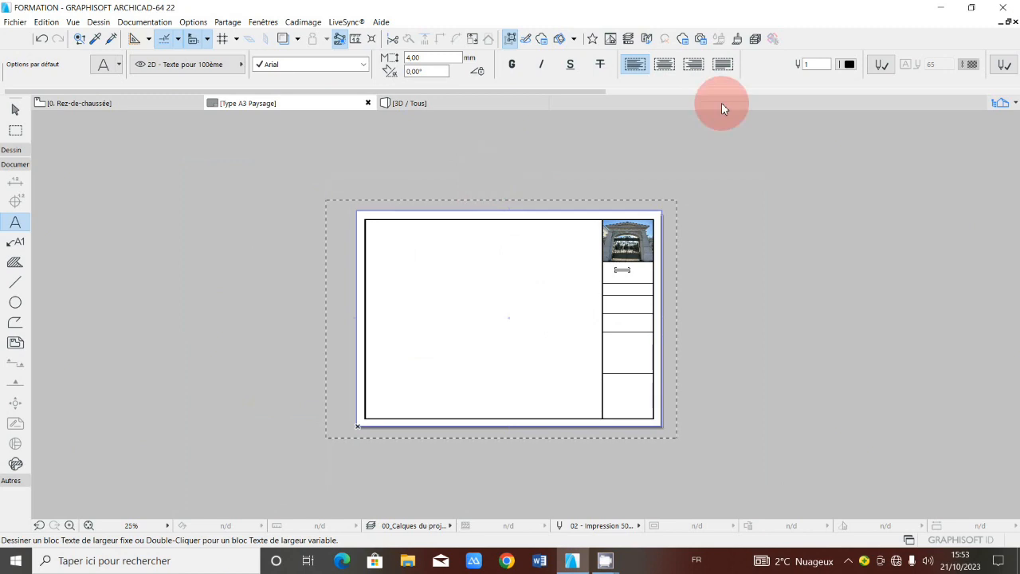
{"action": "scroll", "coordinate": [469, 246], "scroll_direction": "up", "scroll_amount": 2}
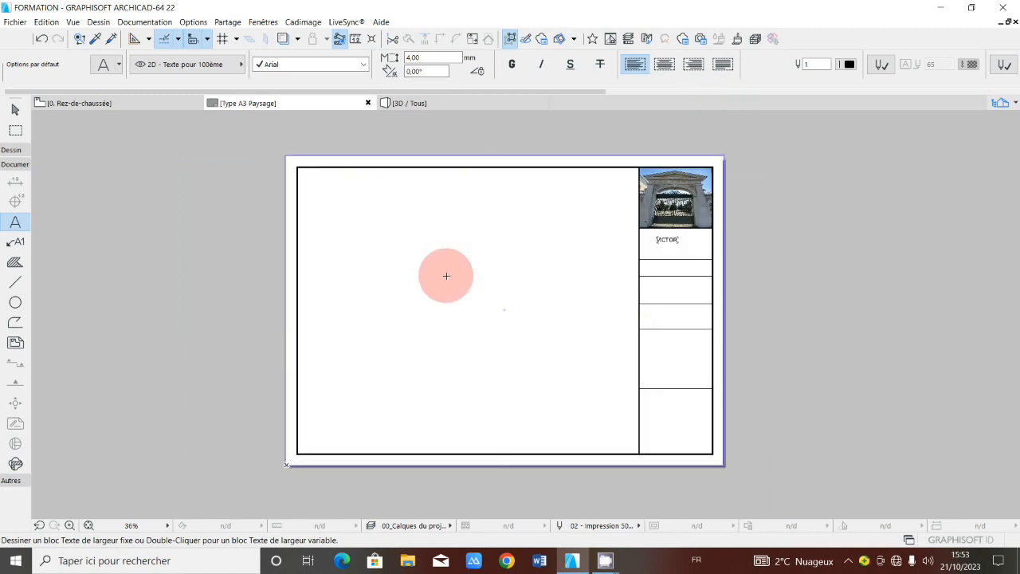
{"action": "middle_click_drag", "start_coordinate": [446, 276], "coordinate": [463, 302]}
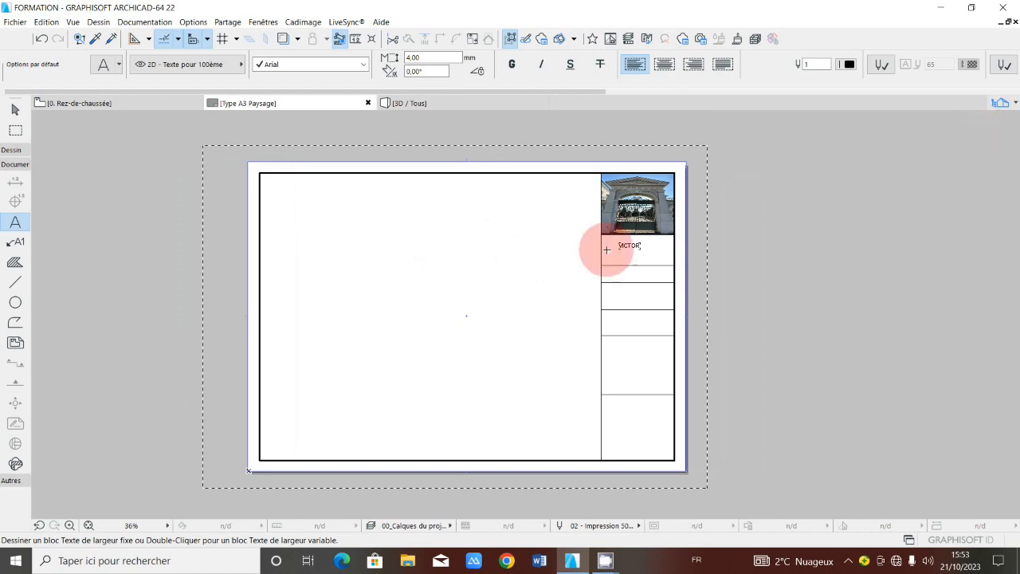
{"action": "left_click", "coordinate": [977, 68]}
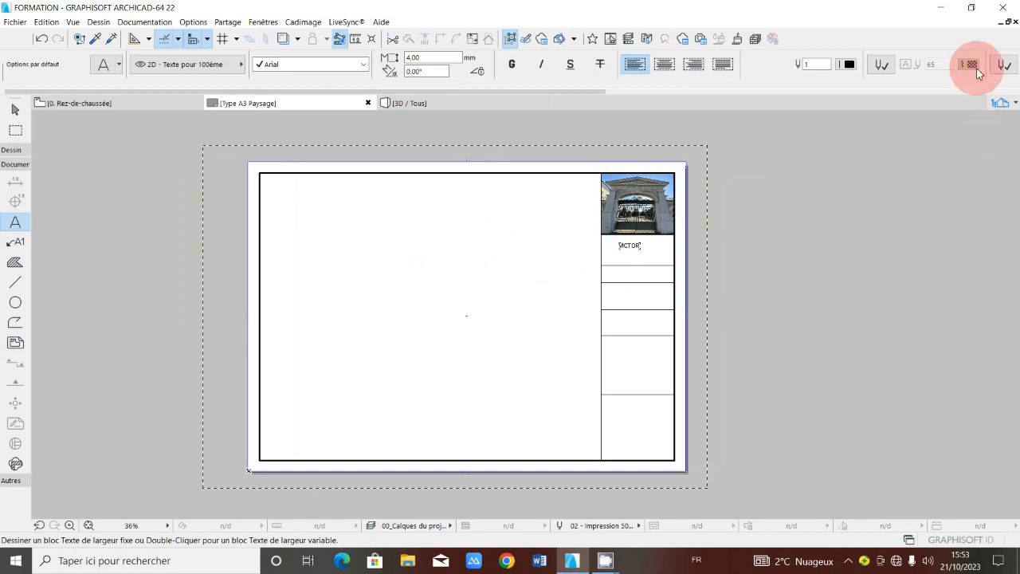
Save the view of the -1. fondation storey and place it on the 01-01 Etude layout
{"action": "left_click", "coordinate": [1015, 104]}
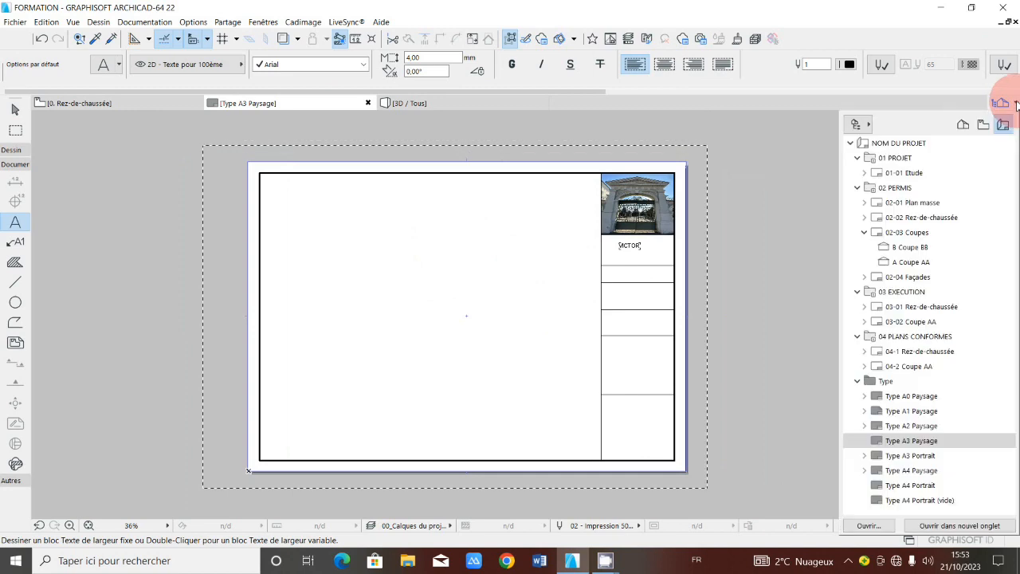
{"action": "left_click", "coordinate": [962, 126]}
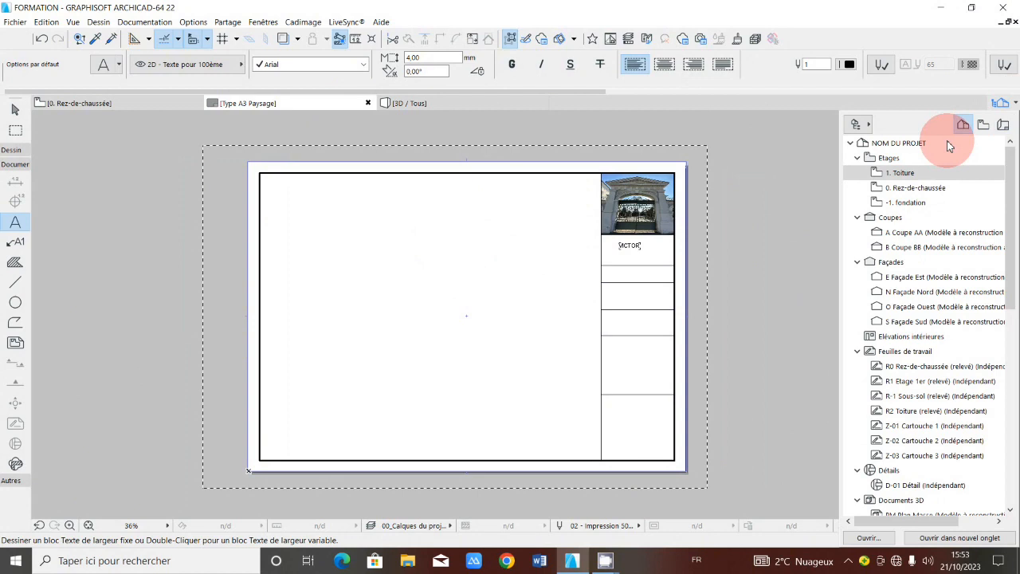
{"action": "left_click", "coordinate": [914, 191]}
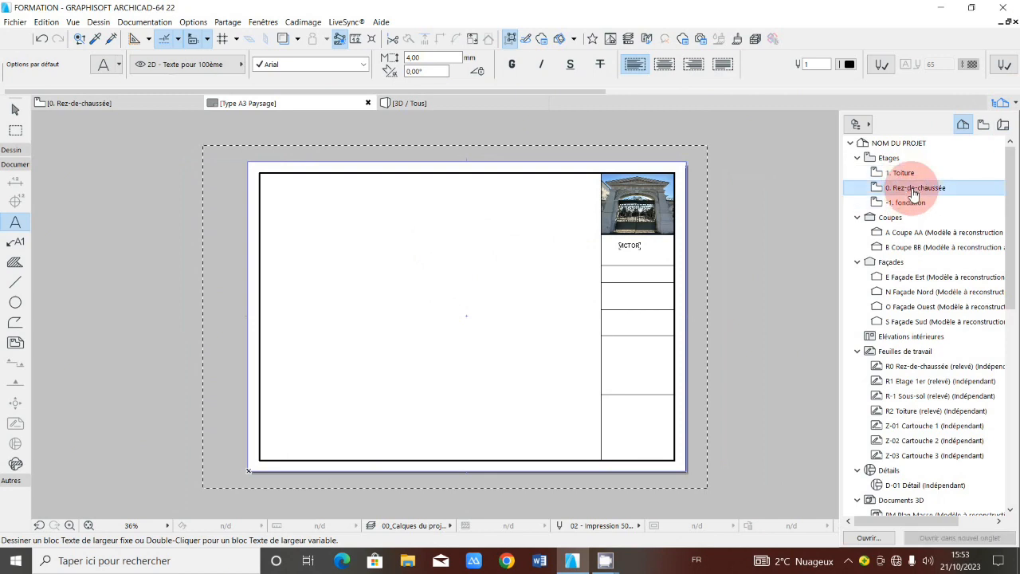
{"action": "left_click", "coordinate": [916, 207]}
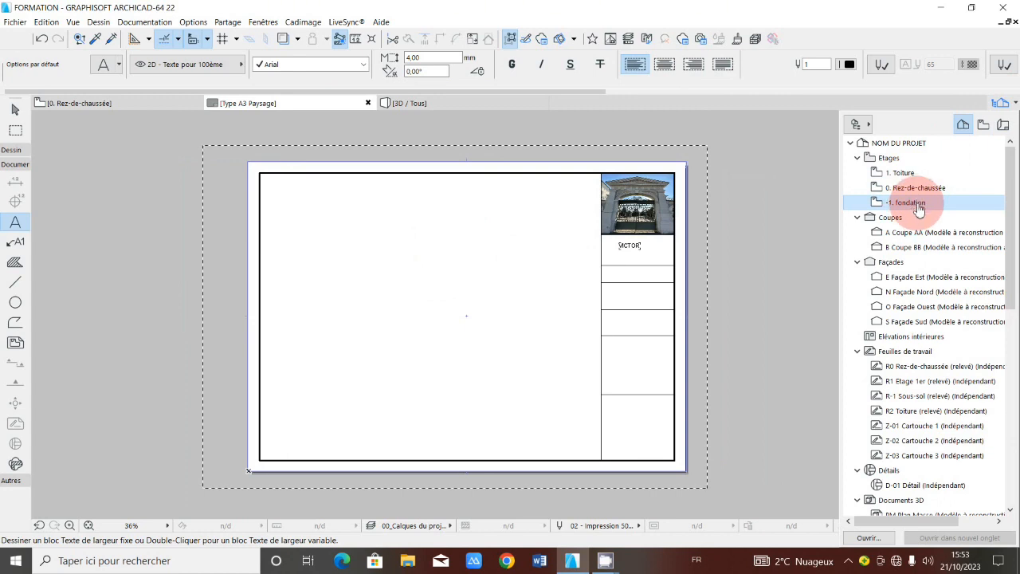
{"action": "right_click", "coordinate": [918, 206]}
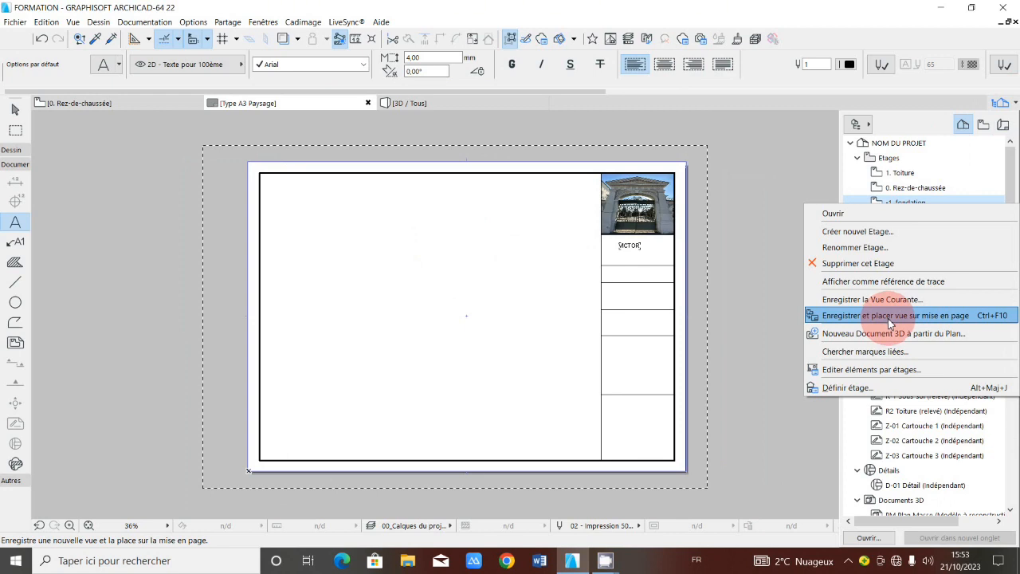
{"action": "left_click", "coordinate": [888, 318]}
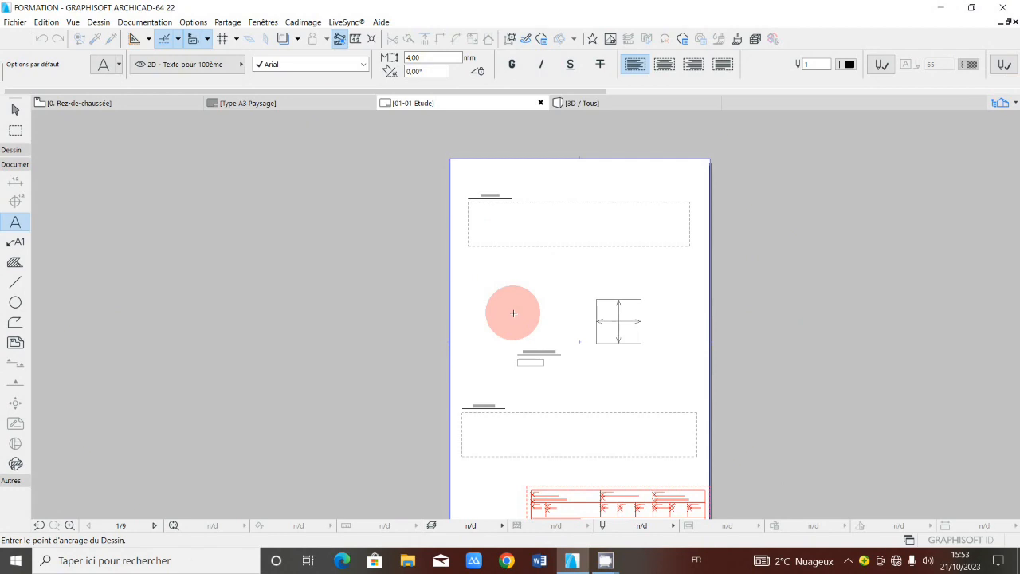
{"action": "scroll", "coordinate": [514, 313], "scroll_direction": "down", "scroll_amount": 5}
{"action": "scroll", "coordinate": [551, 277], "scroll_direction": "up", "scroll_amount": 5}
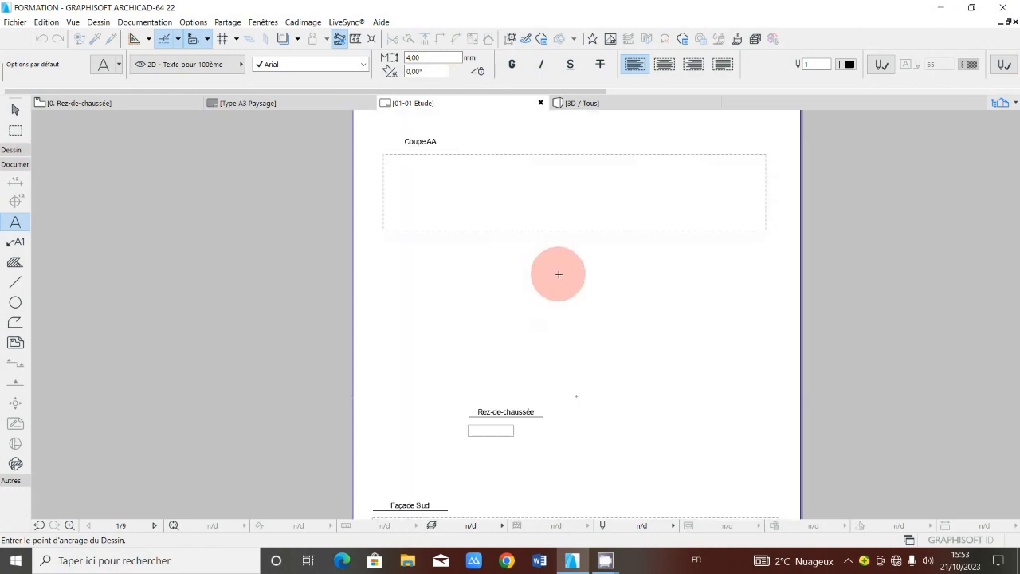
{"action": "scroll", "coordinate": [558, 274], "scroll_direction": "down", "scroll_amount": 4}
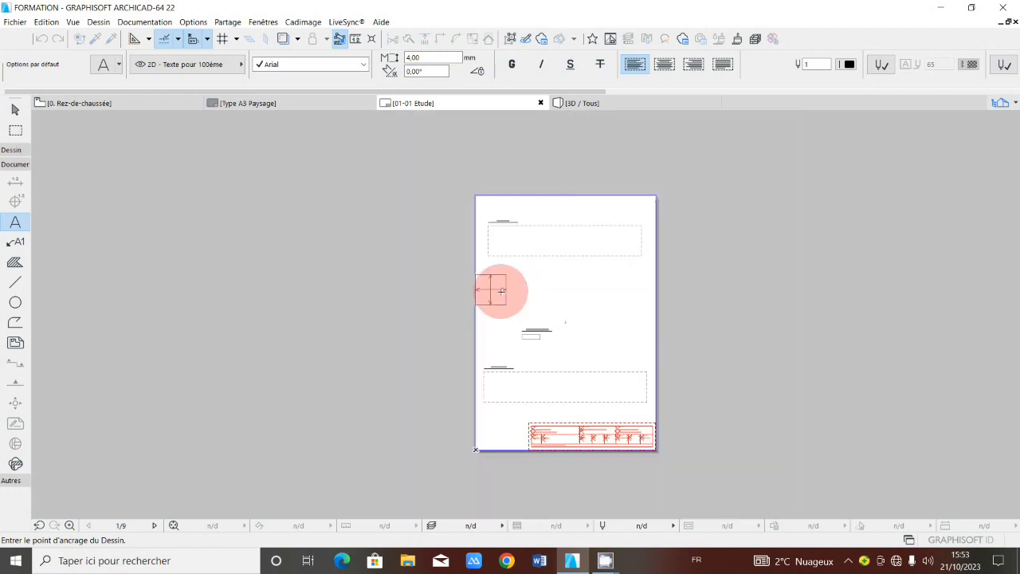
{"action": "left_click", "coordinate": [513, 292]}
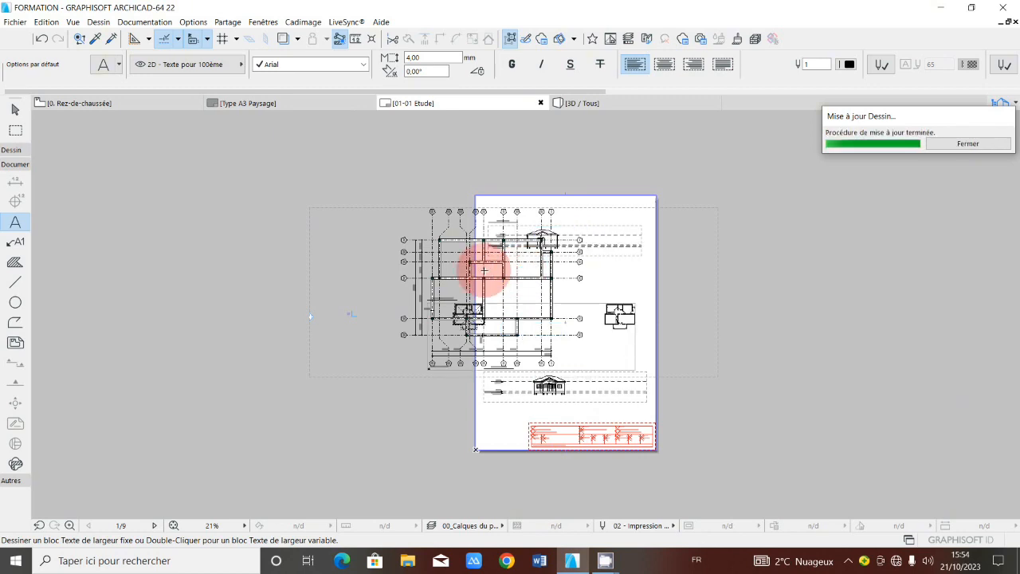
Select the placed foundation drawing and move it off the sheet into the empty area to the left of the layout
{"action": "left_click", "coordinate": [361, 254]}
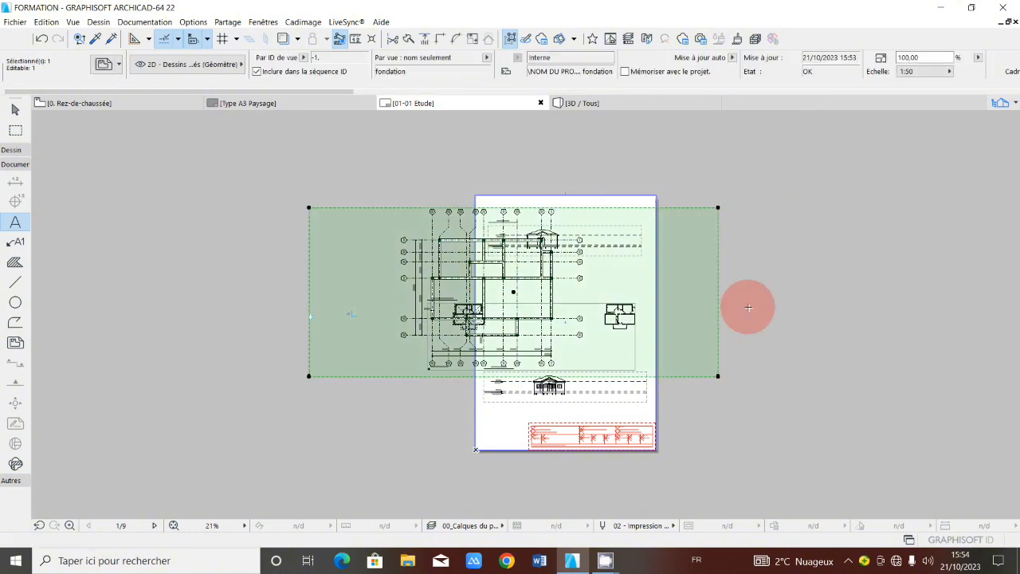
{"action": "left_click", "coordinate": [718, 375]}
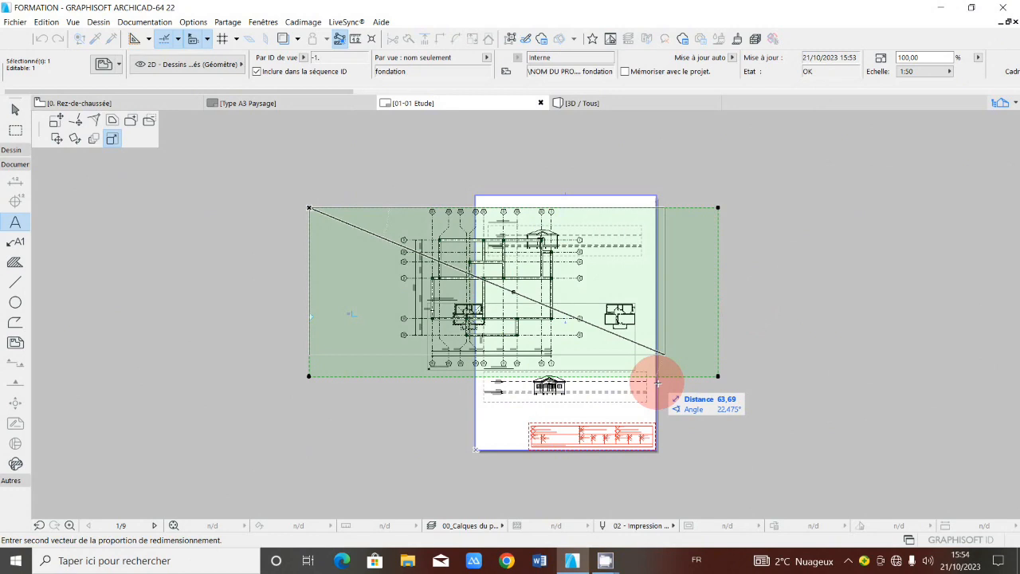
{"action": "key", "text": "Escape"}
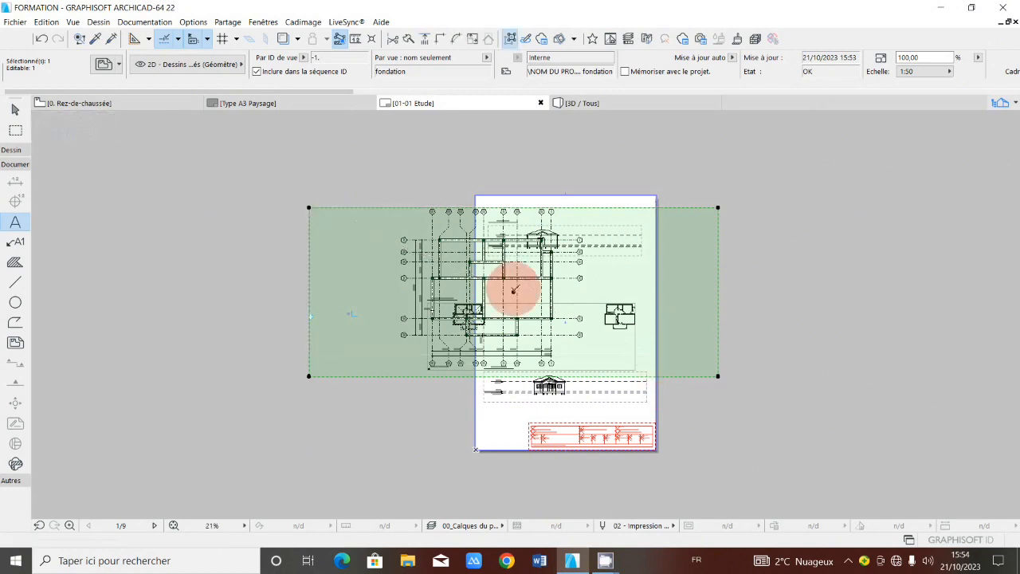
{"action": "left_click", "coordinate": [514, 291]}
{"action": "scroll", "coordinate": [522, 283], "scroll_direction": "down", "scroll_amount": 2}
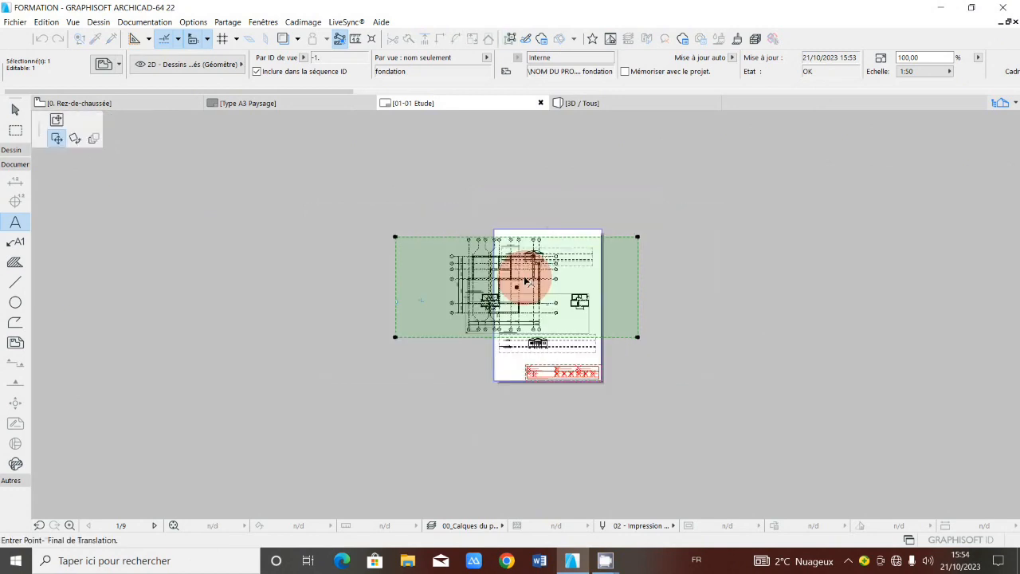
{"action": "scroll", "coordinate": [486, 283], "scroll_direction": "down", "scroll_amount": 1}
{"action": "scroll", "coordinate": [449, 288], "scroll_direction": "up", "scroll_amount": 3}
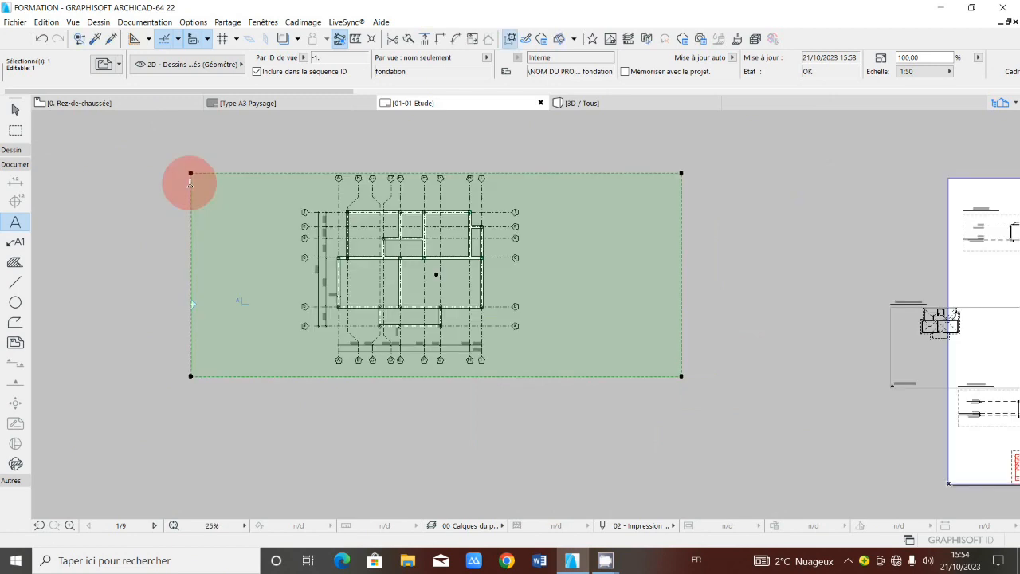
Crop the foundation drawing's frame on its left and right sides, close to the grid bubbles of the plan
{"action": "left_click", "coordinate": [190, 173]}
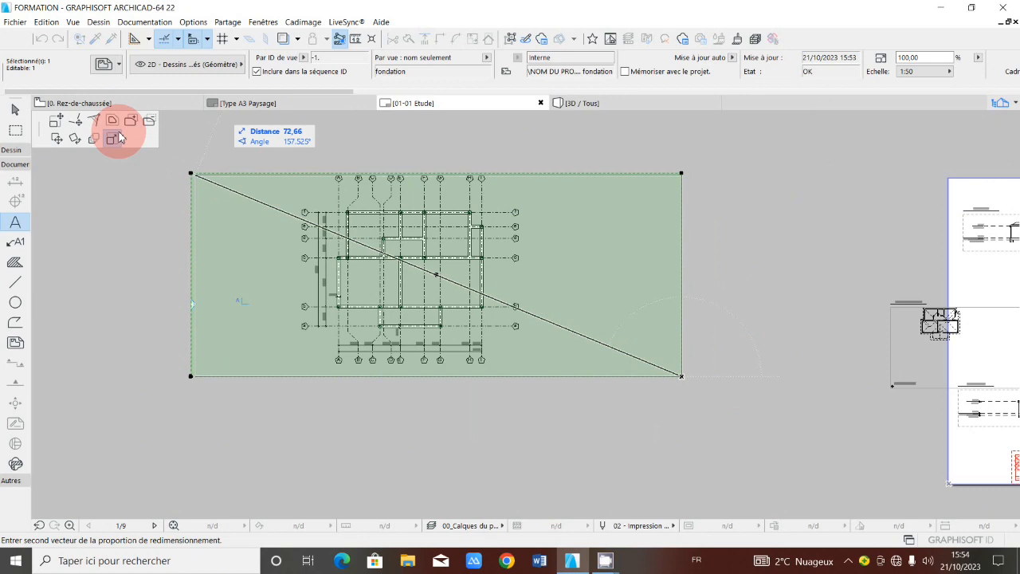
{"action": "left_click", "coordinate": [56, 120]}
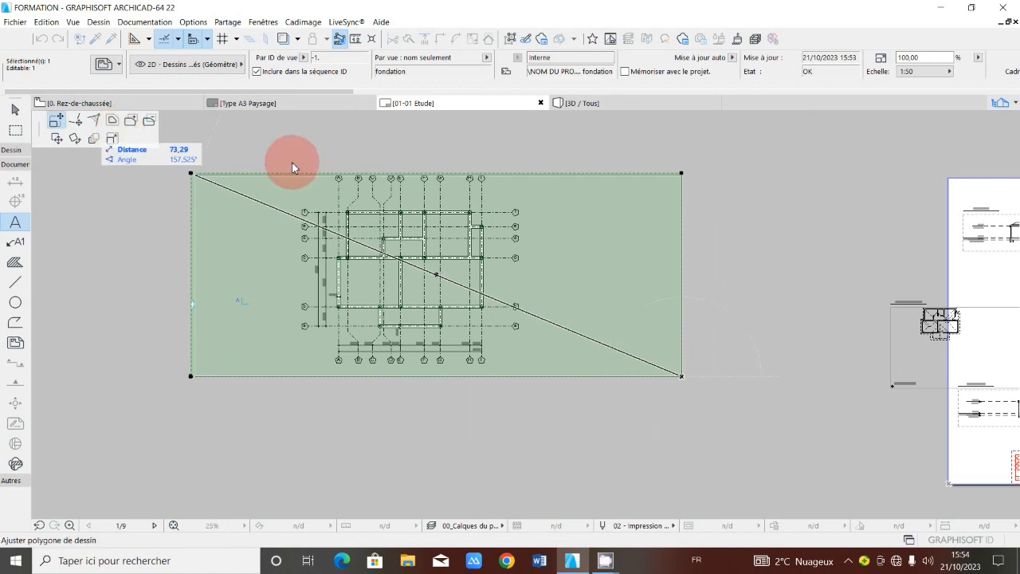
{"action": "left_click", "coordinate": [291, 173]}
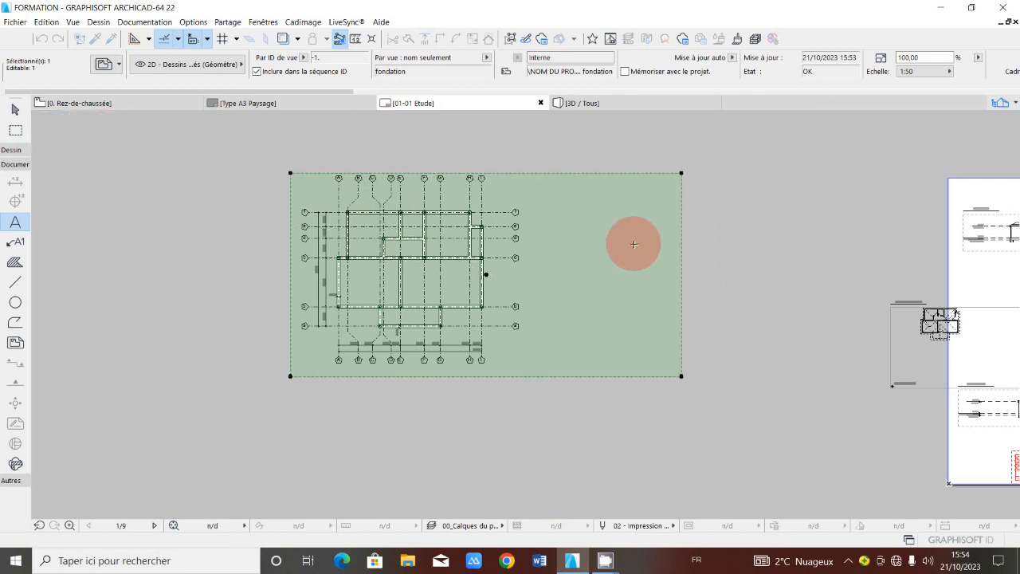
{"action": "left_click_drag", "start_coordinate": [683, 172], "coordinate": [527, 172]}
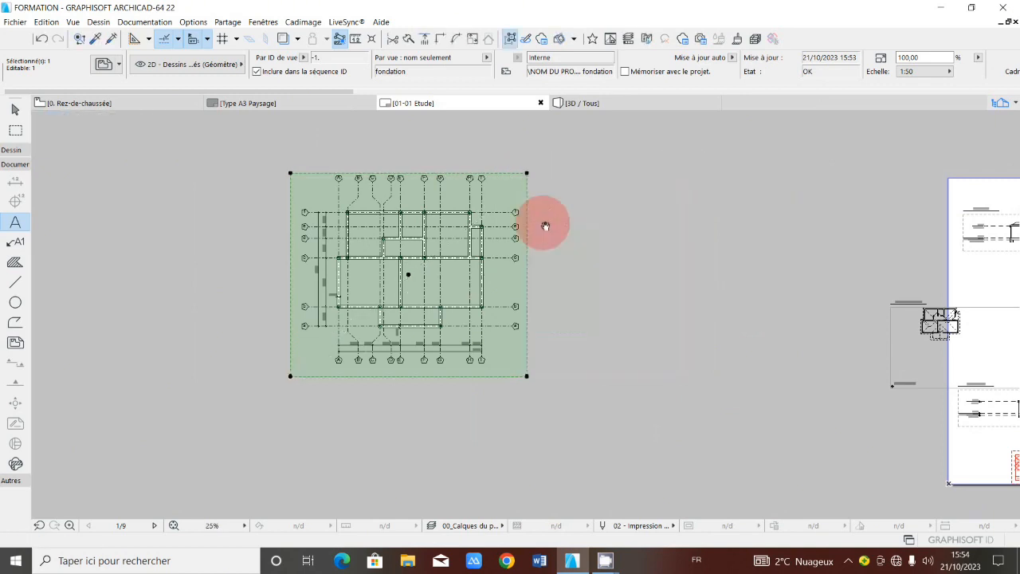
Cut the foundation drawing and paste it onto the Type A3 Paysage master layout at the centre of the current view
{"action": "scroll", "coordinate": [545, 226], "scroll_direction": "down", "scroll_amount": 3}
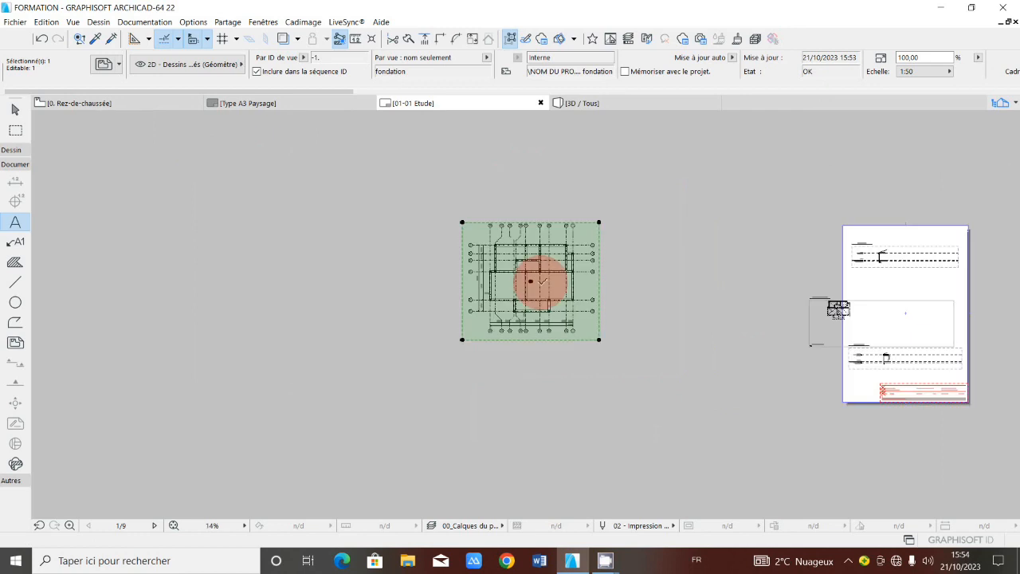
{"action": "scroll", "coordinate": [542, 281], "scroll_direction": "up", "scroll_amount": 3}
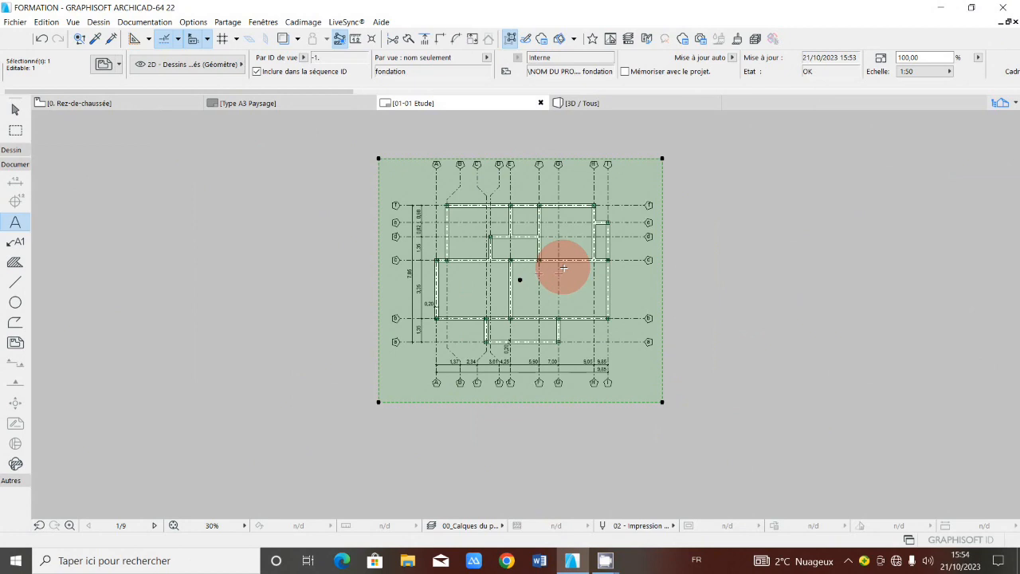
{"action": "key", "text": "Delete"}
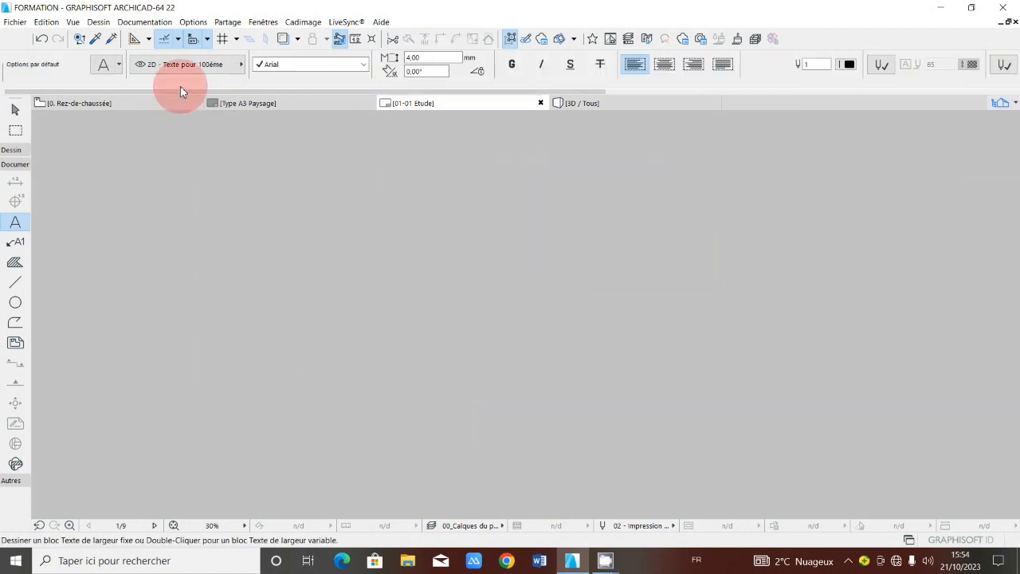
{"action": "left_click", "coordinate": [279, 104]}
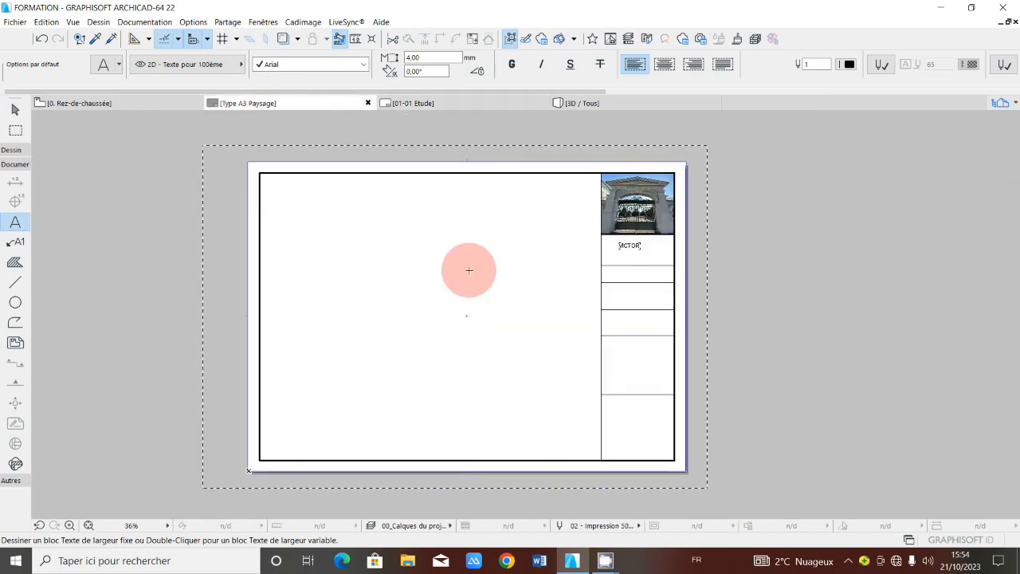
{"action": "key", "text": "ctrl+v"}
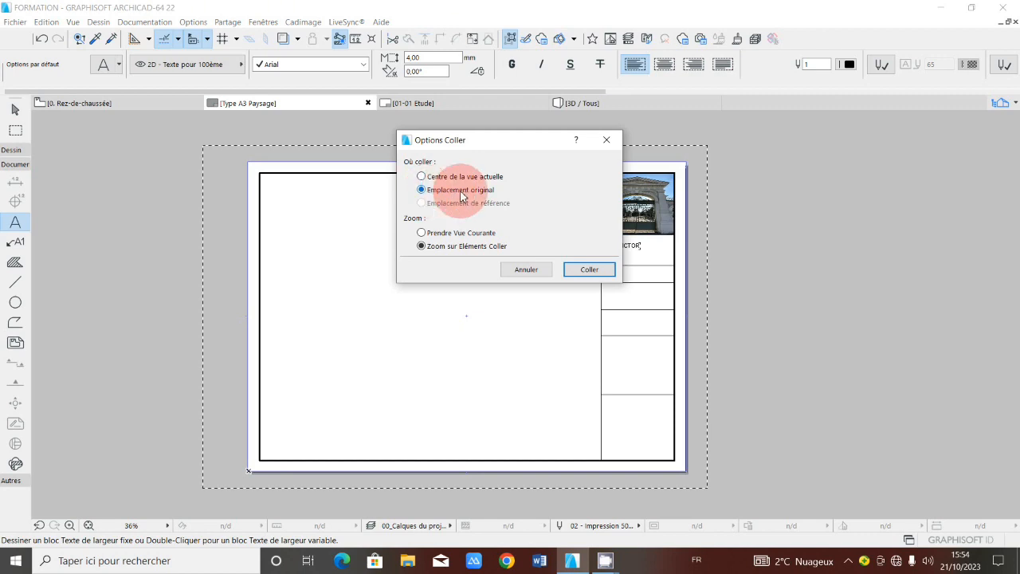
{"action": "left_click", "coordinate": [422, 177]}
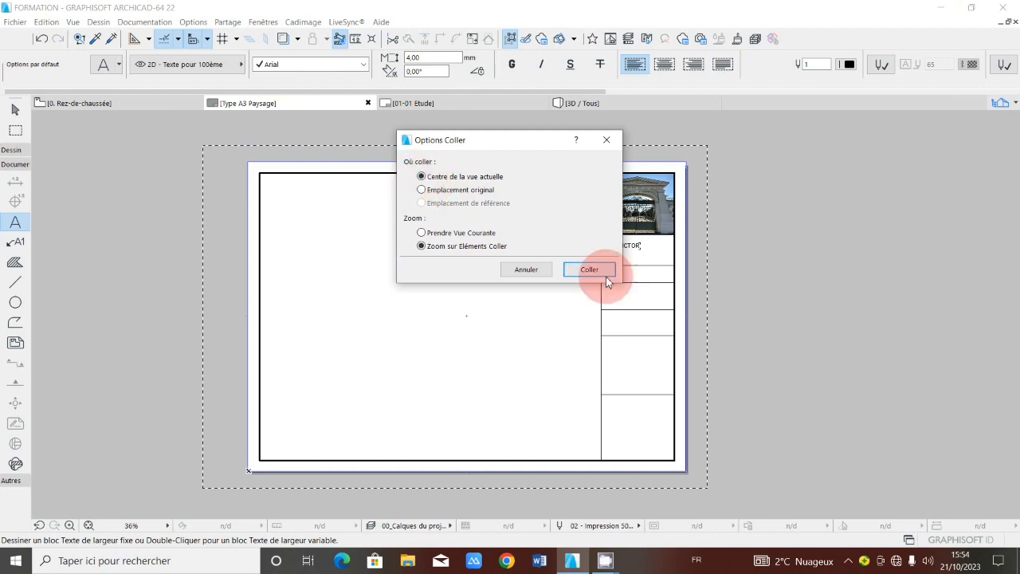
{"action": "left_click", "coordinate": [589, 270]}
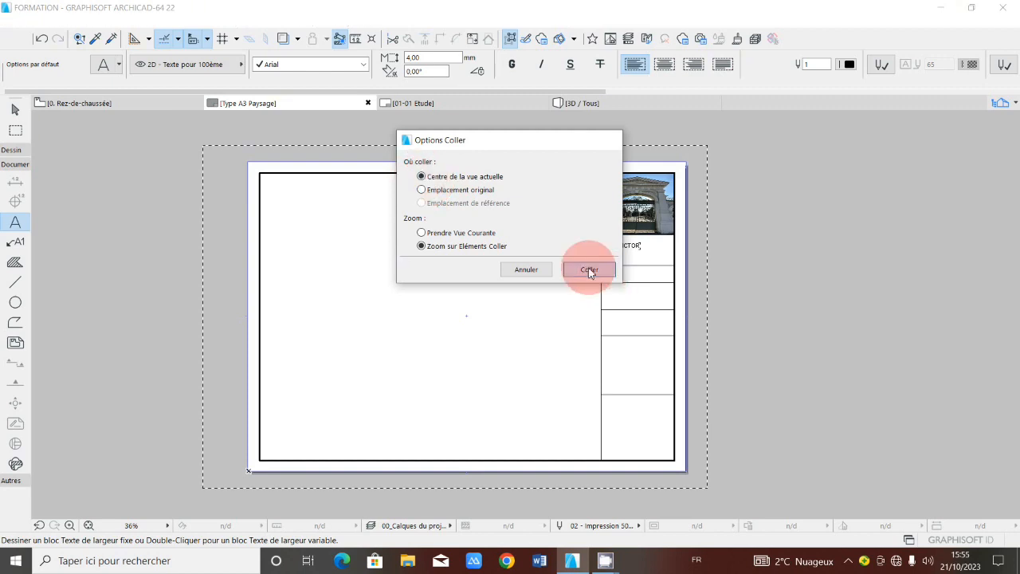
{"action": "left_click", "coordinate": [453, 161]}
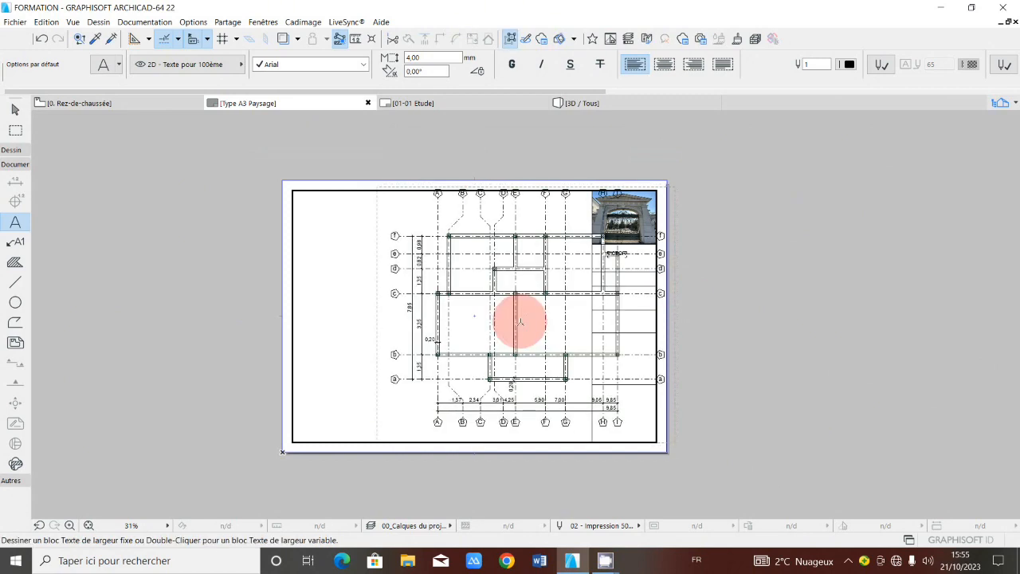
Move the pasted foundation drawing left into the empty drawing area beside the title block column and adjust its position slightly
{"action": "left_click", "coordinate": [526, 313]}
{"action": "left_click_drag", "start_coordinate": [526, 313], "coordinate": [437, 319]}
{"action": "scroll", "coordinate": [475, 322], "scroll_direction": "up", "scroll_amount": 2}
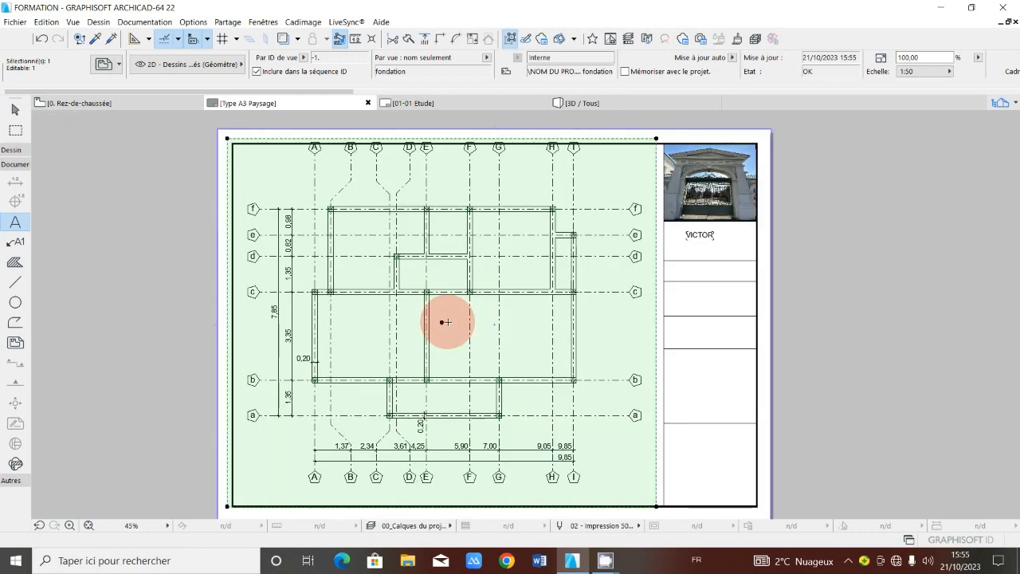
{"action": "left_click", "coordinate": [444, 322]}
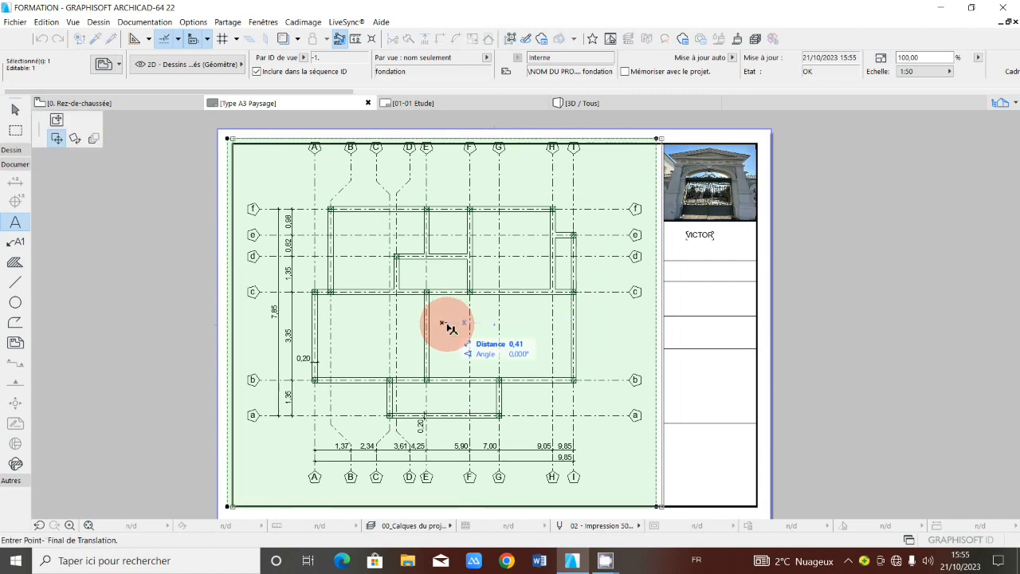
{"action": "left_click", "coordinate": [449, 324]}
{"action": "scroll", "coordinate": [447, 319], "scroll_direction": "down", "scroll_amount": 2}
{"action": "left_click", "coordinate": [733, 102]}
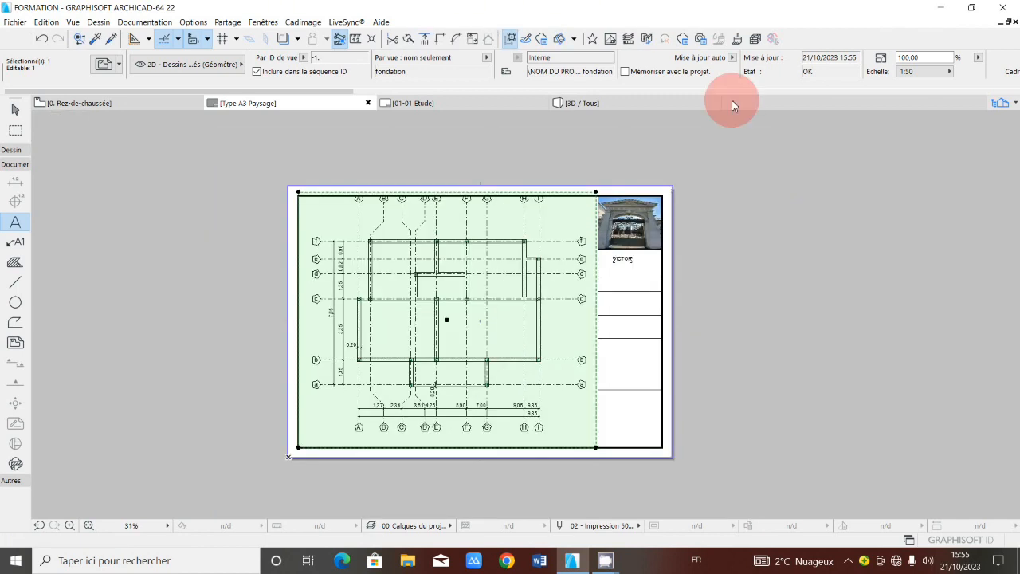
Move the foundation drawing vertically so its upper corner meets the sheet frame's corner beside the title block image
{"action": "left_click", "coordinate": [451, 267]}
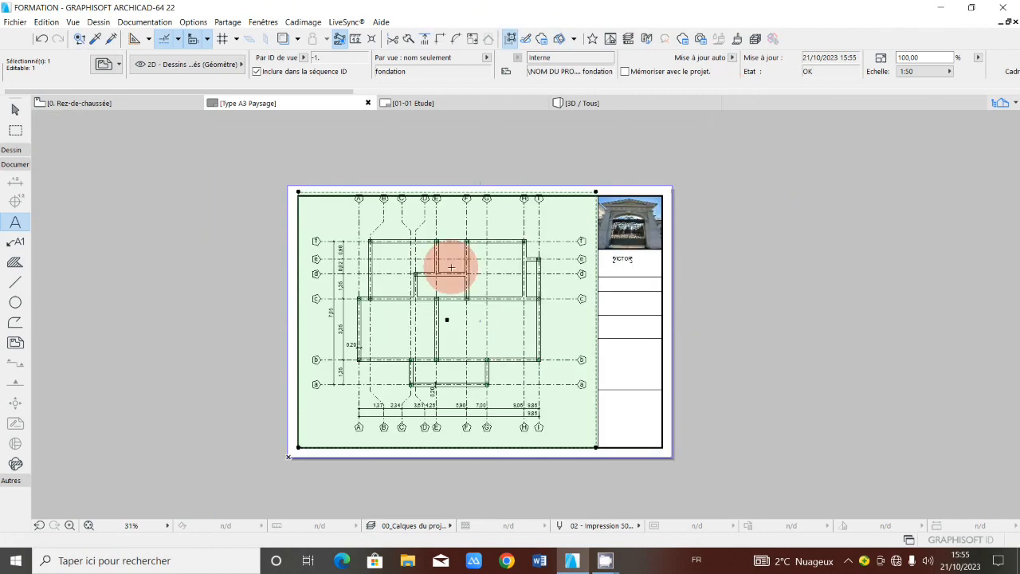
{"action": "scroll", "coordinate": [451, 267], "scroll_direction": "up", "scroll_amount": 2}
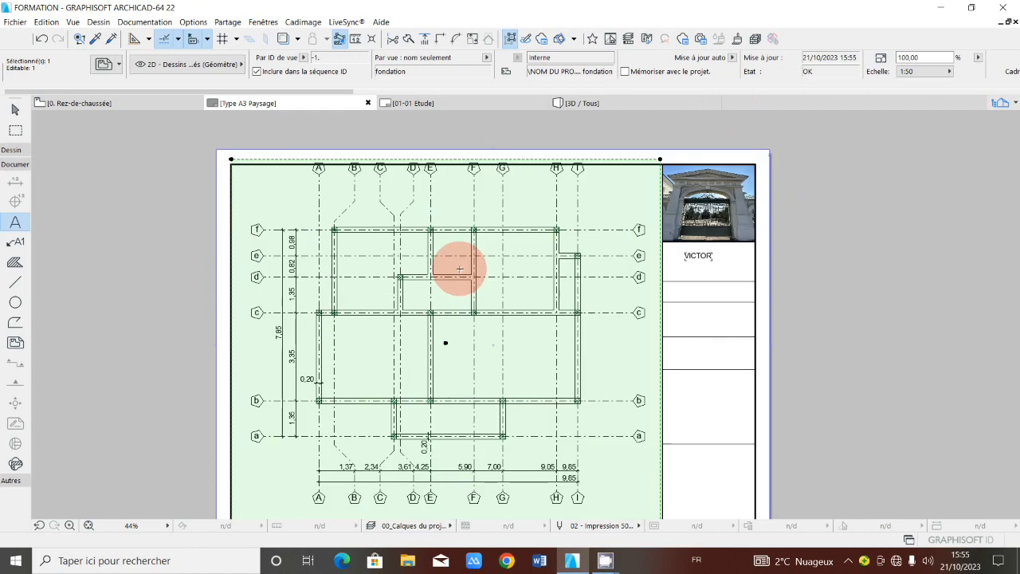
{"action": "scroll", "coordinate": [460, 269], "scroll_direction": "down", "scroll_amount": 1}
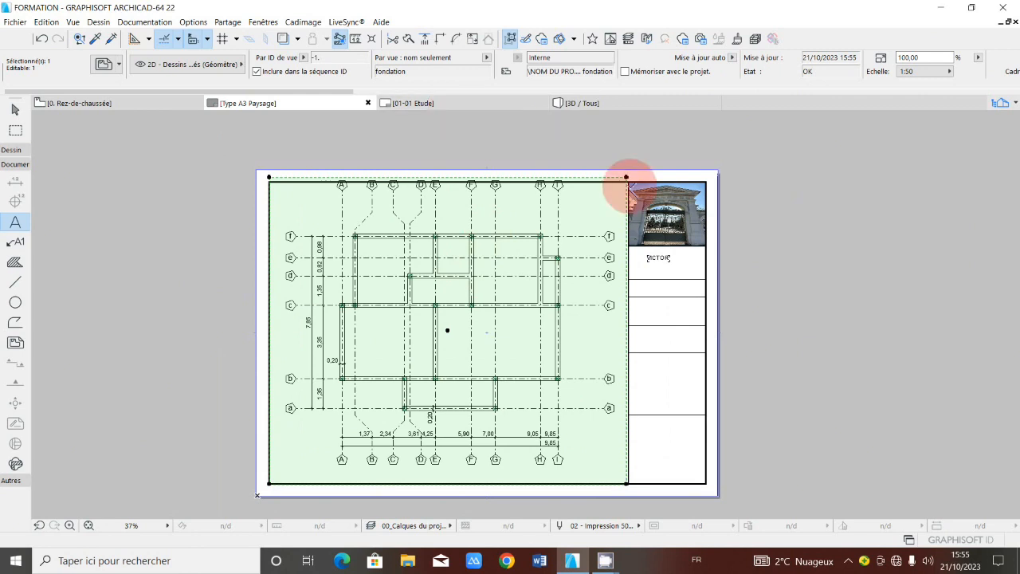
{"action": "left_click", "coordinate": [627, 177]}
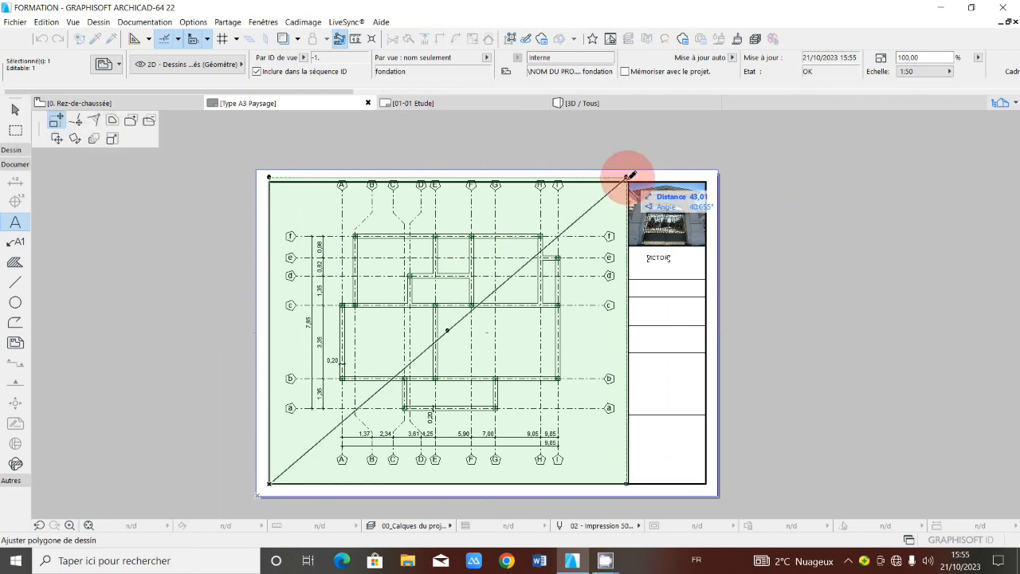
{"action": "left_click", "coordinate": [58, 138]}
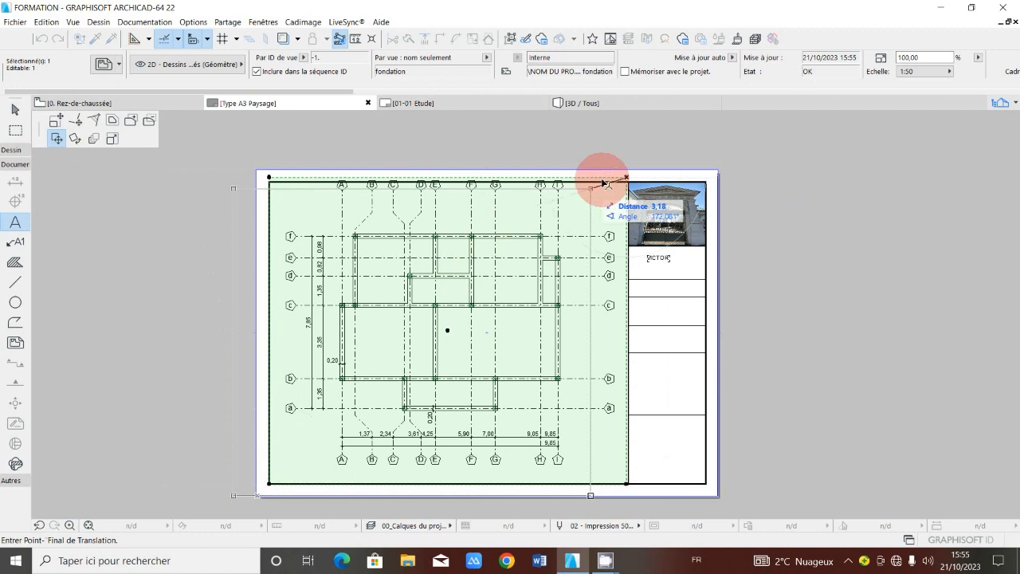
{"action": "scroll", "coordinate": [606, 184], "scroll_direction": "up", "scroll_amount": 2}
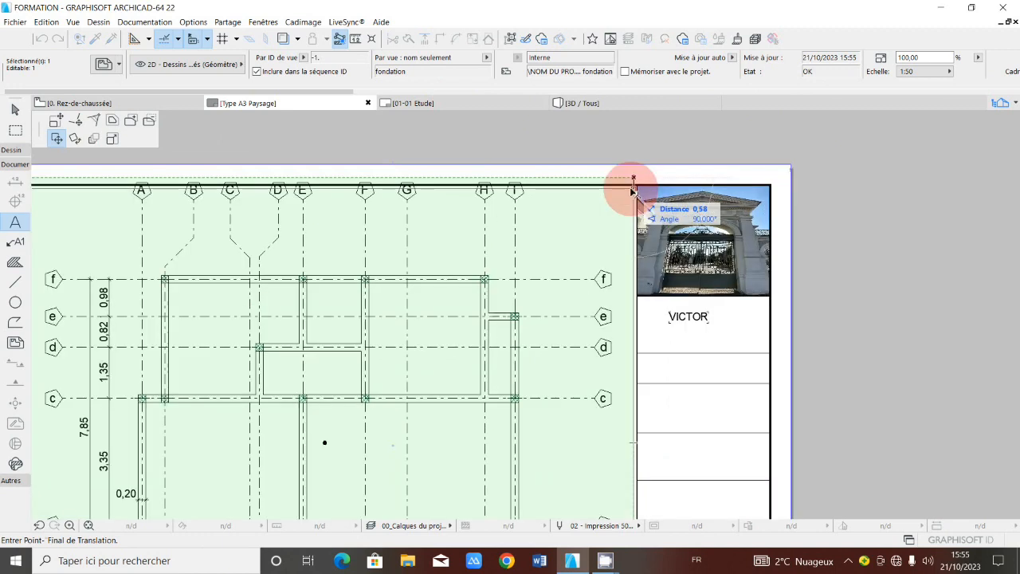
{"action": "left_click", "coordinate": [628, 175]}
{"action": "scroll", "coordinate": [628, 175], "scroll_direction": "down", "scroll_amount": 2}
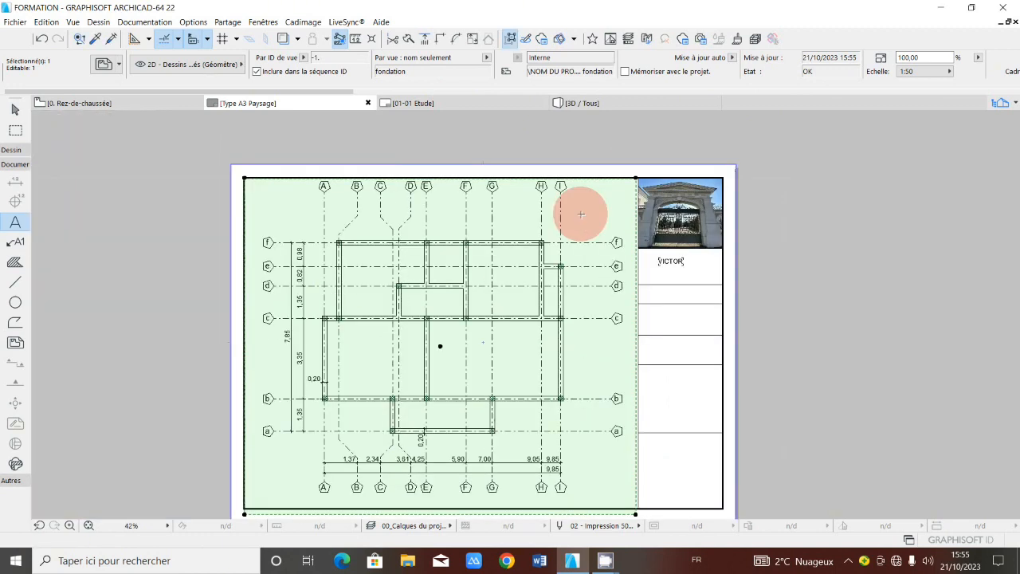
Reduce the foundation drawing's size to 80% on the master layout
{"action": "scroll", "coordinate": [581, 214], "scroll_direction": "up", "scroll_amount": 1}
{"action": "left_click", "coordinate": [921, 58]}
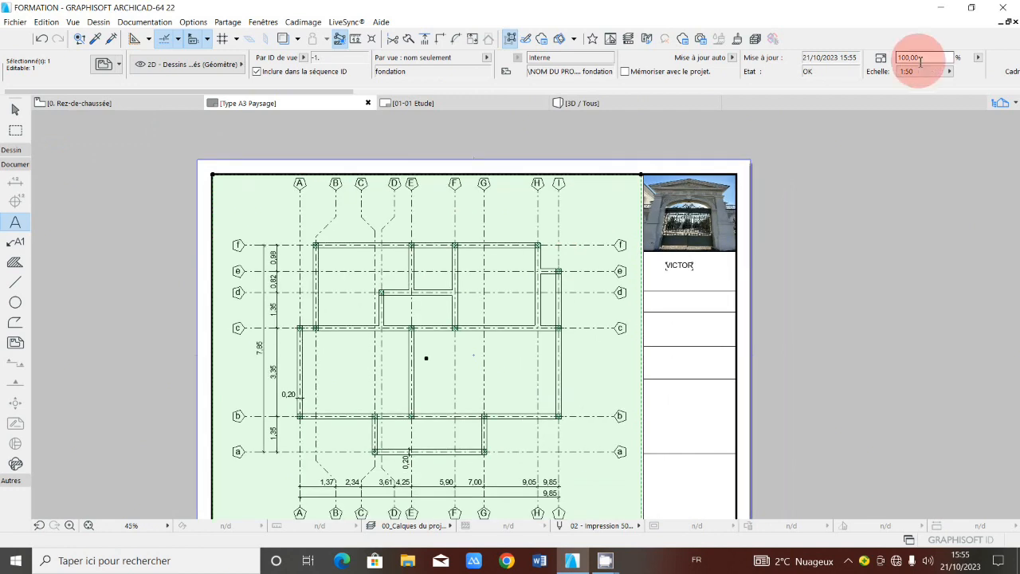
{"action": "left_click", "coordinate": [533, 286]}
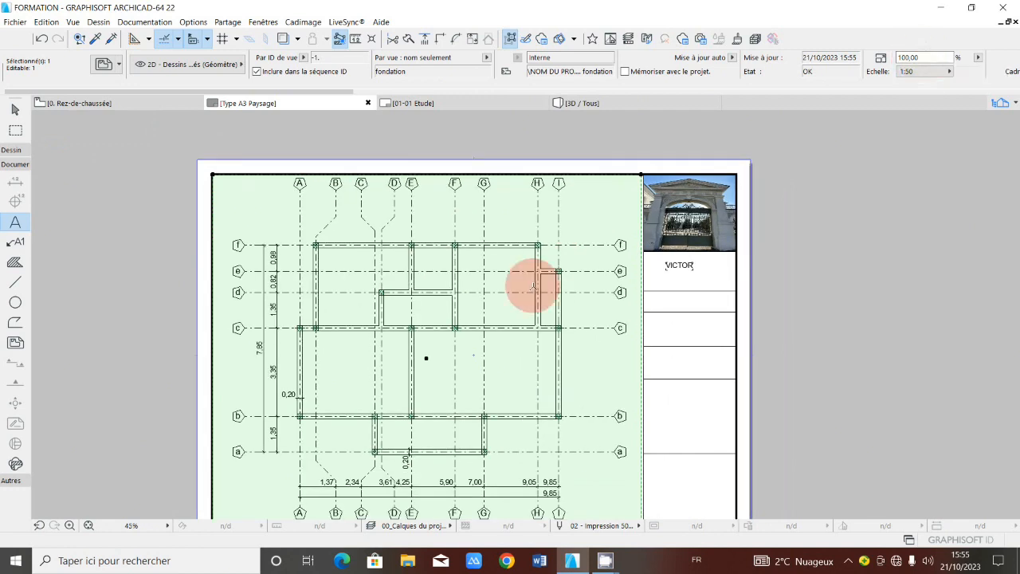
{"action": "left_click", "coordinate": [915, 58]}
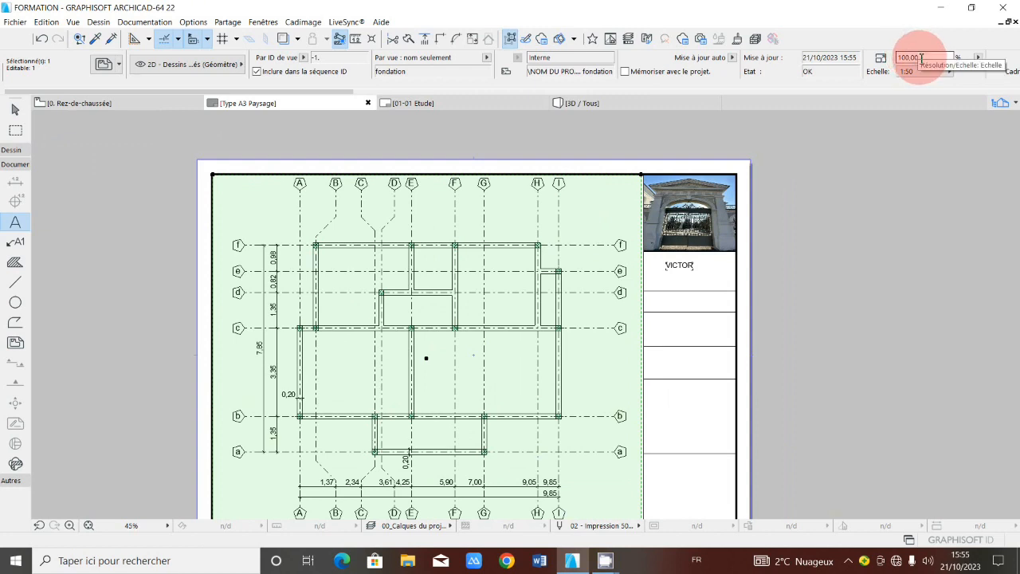
{"action": "double_click", "coordinate": [915, 57]}
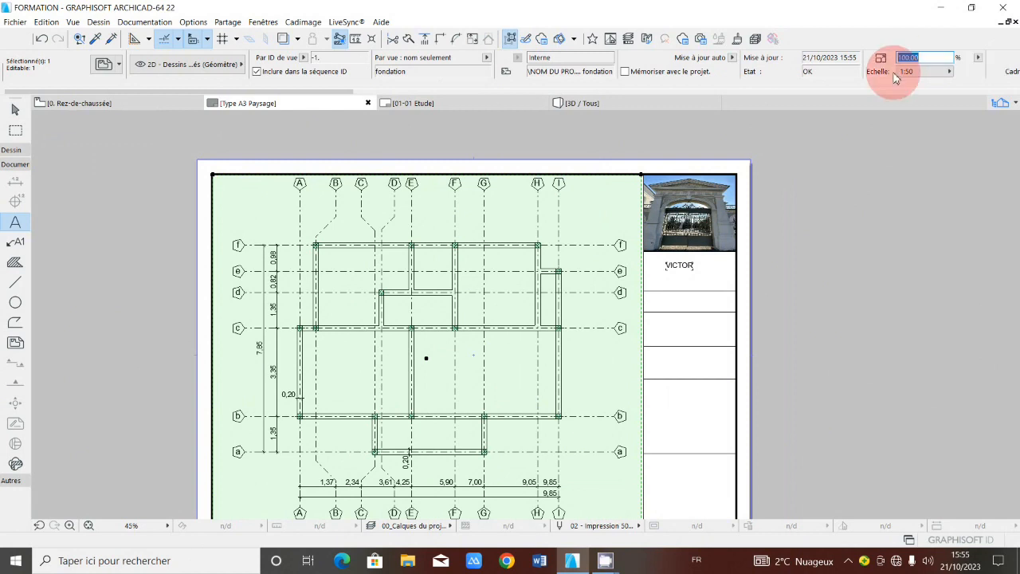
{"action": "type", "text": "80"}
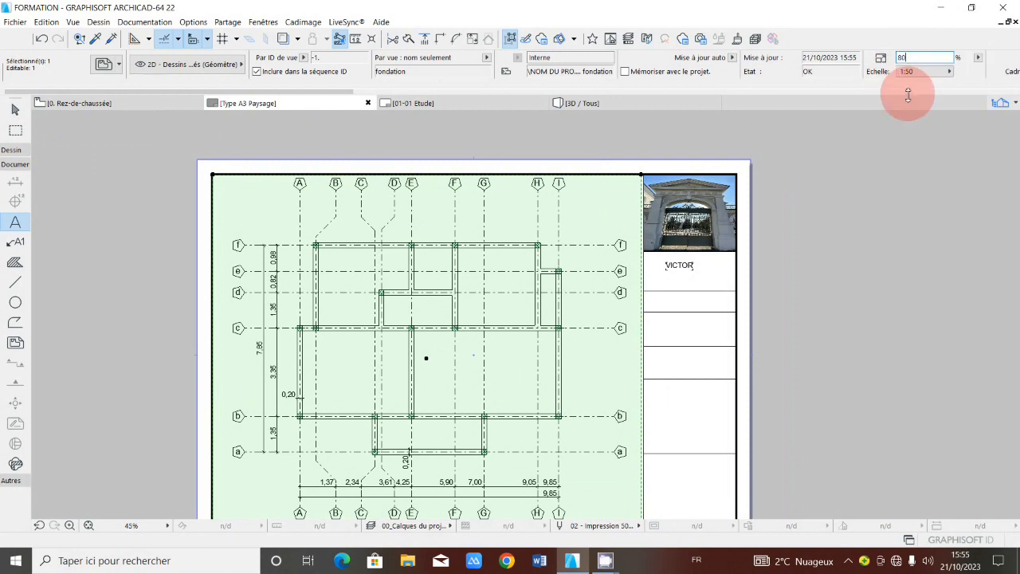
{"action": "key", "text": "Return"}
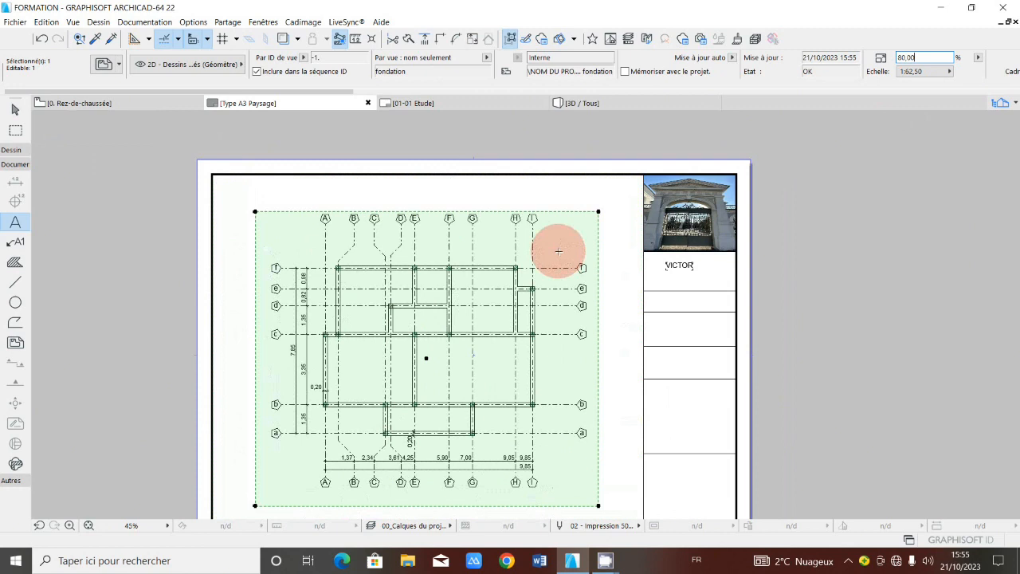
Move the resized foundation drawing straight up towards the frame's upper edge, leaving free space beneath it
{"action": "scroll", "coordinate": [559, 252], "scroll_direction": "down", "scroll_amount": 2}
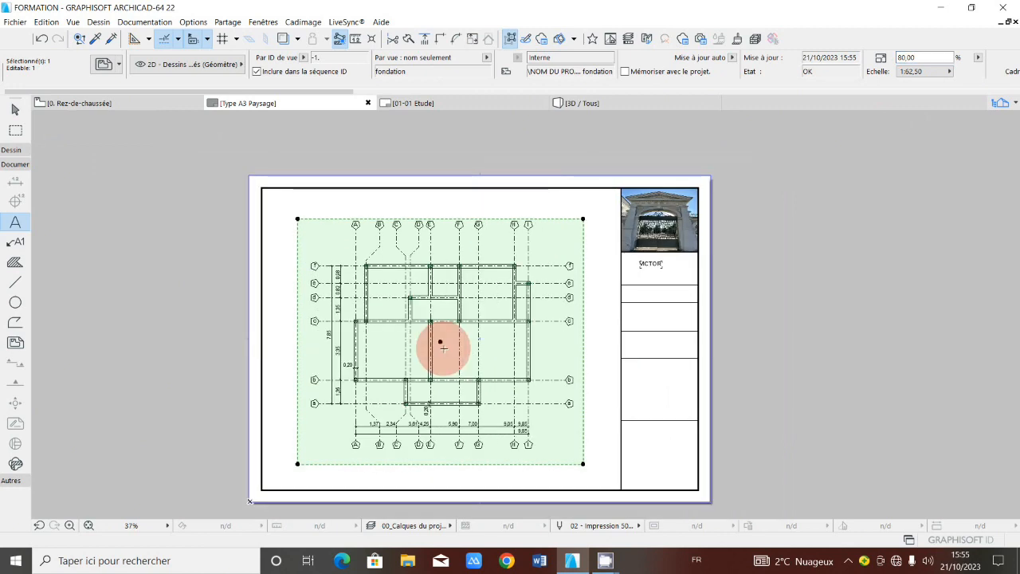
{"action": "scroll", "coordinate": [441, 342], "scroll_direction": "up", "scroll_amount": 2}
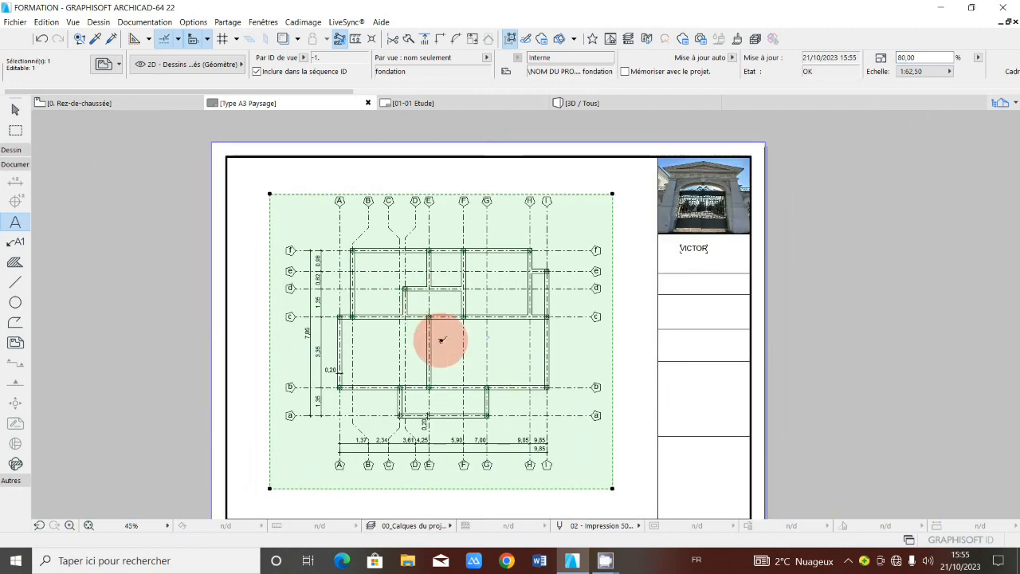
{"action": "left_click", "coordinate": [441, 340]}
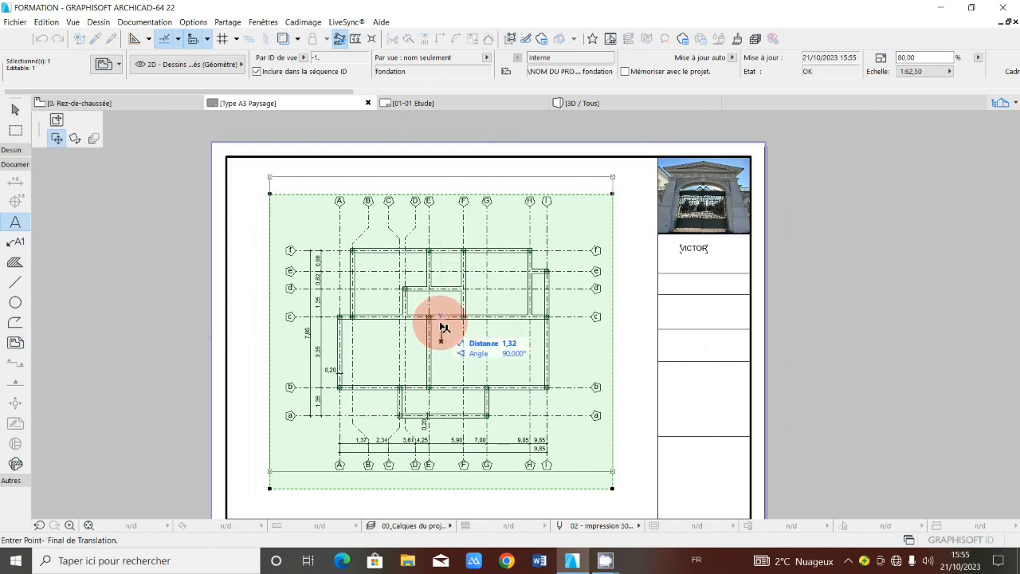
{"action": "left_click", "coordinate": [441, 318]}
{"action": "middle_click_drag", "start_coordinate": [441, 317], "coordinate": [442, 324]}
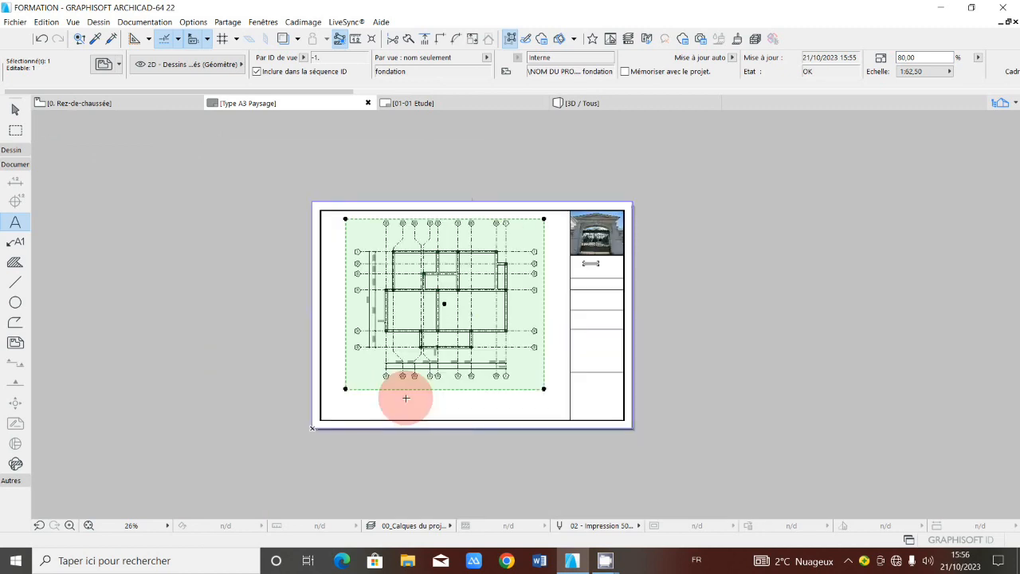
Start a text block just beneath the foundation drawing with an Arial character height of 10 mm
{"action": "scroll", "coordinate": [406, 398], "scroll_direction": "up", "scroll_amount": 3}
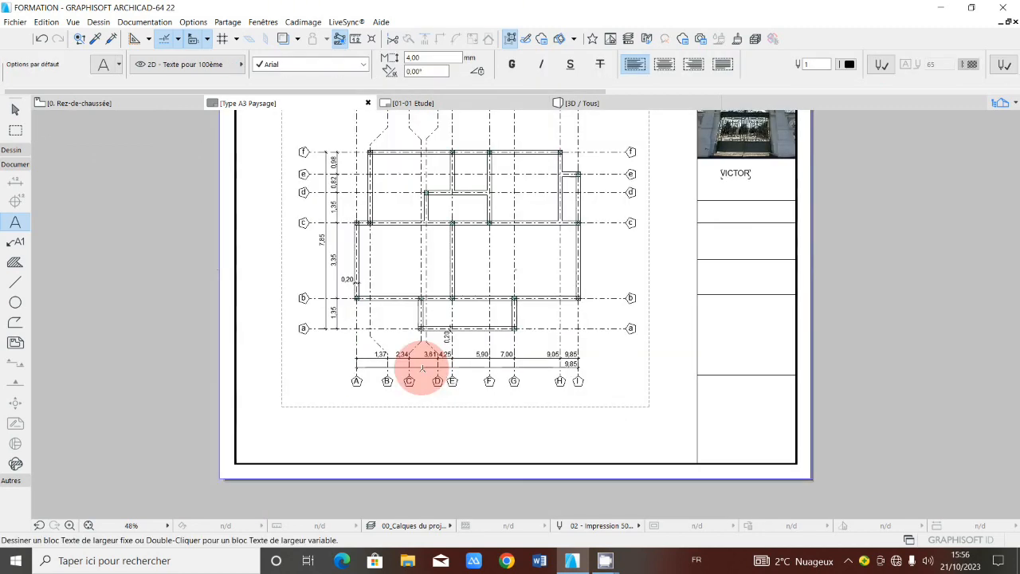
{"action": "scroll", "coordinate": [483, 332], "scroll_direction": "up", "scroll_amount": 1}
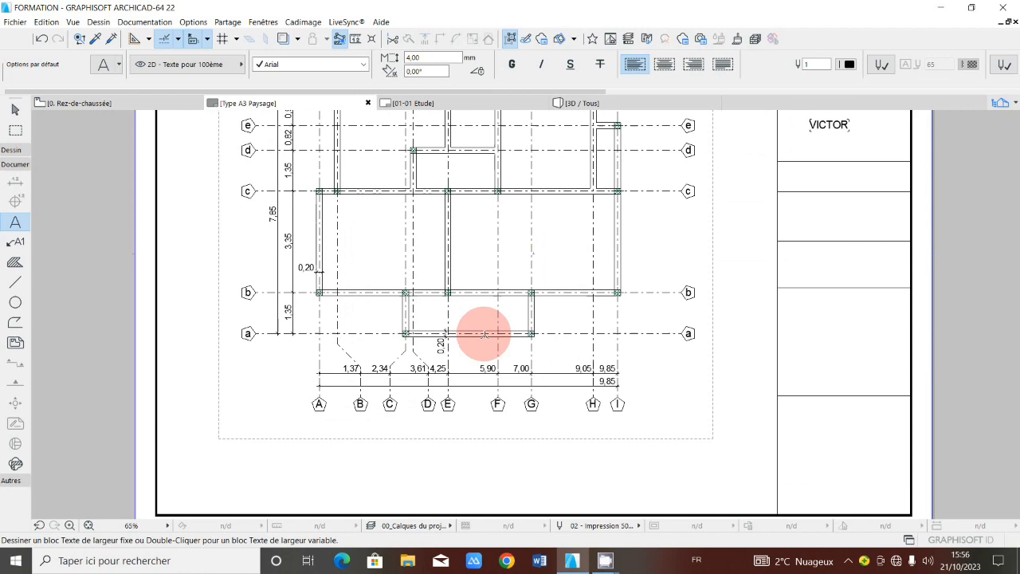
{"action": "scroll", "coordinate": [483, 334], "scroll_direction": "down", "scroll_amount": 2}
{"action": "scroll", "coordinate": [441, 227], "scroll_direction": "up", "scroll_amount": 1}
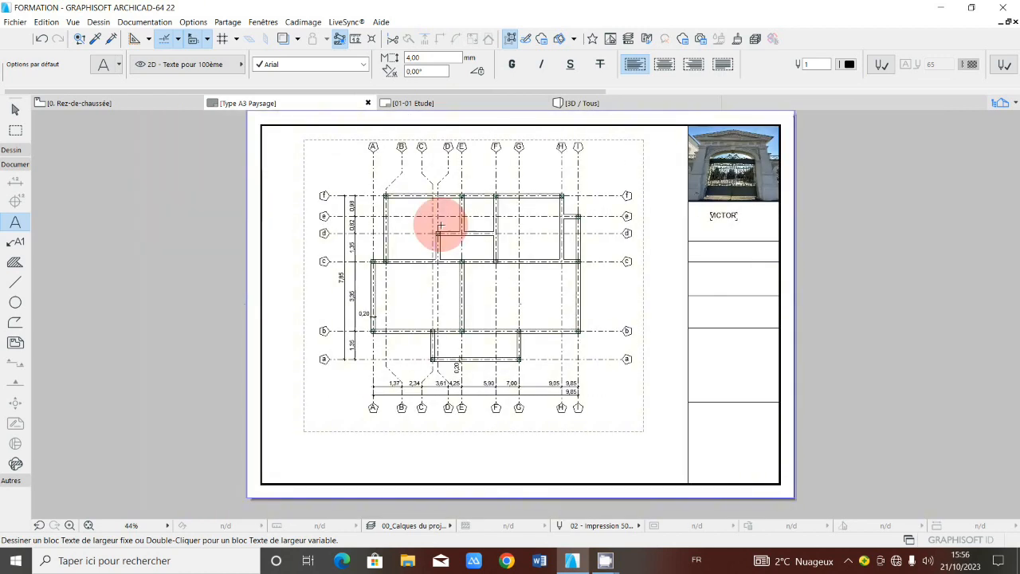
{"action": "scroll", "coordinate": [441, 226], "scroll_direction": "down", "scroll_amount": 1}
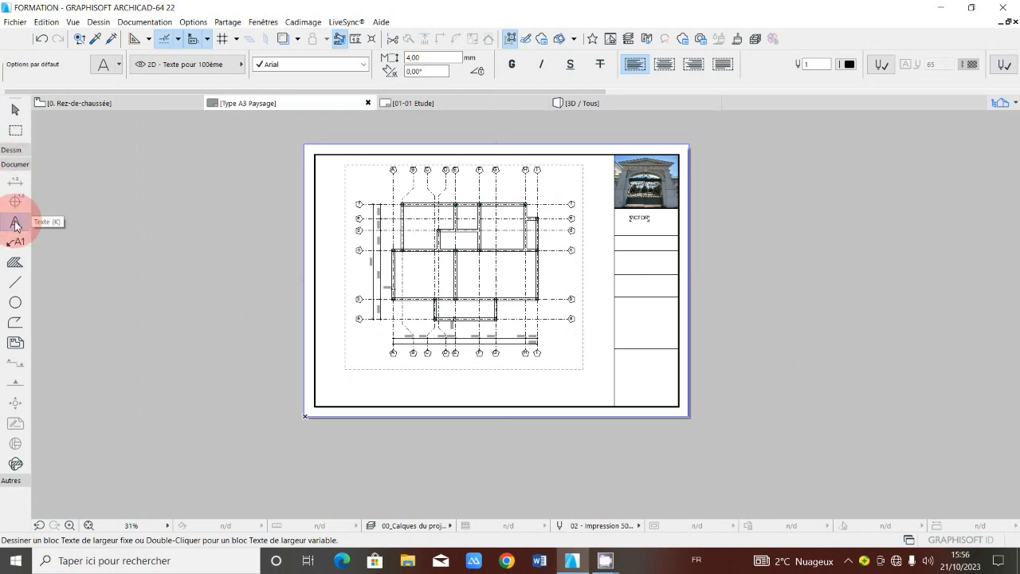
{"action": "scroll", "coordinate": [407, 361], "scroll_direction": "up", "scroll_amount": 2}
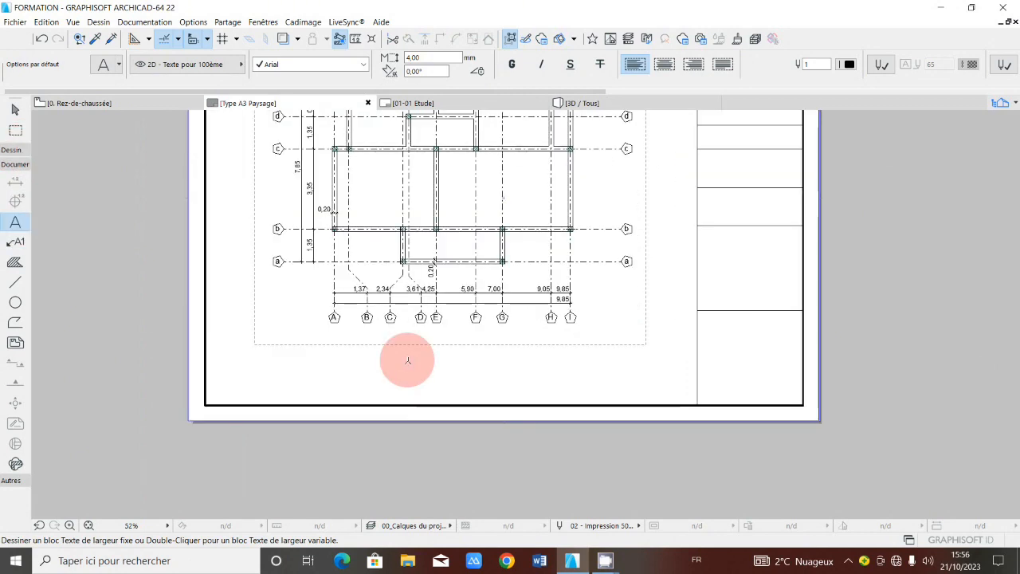
{"action": "scroll", "coordinate": [407, 360], "scroll_direction": "up", "scroll_amount": 2}
{"action": "left_click", "coordinate": [371, 347]}
{"action": "left_click", "coordinate": [371, 347]}
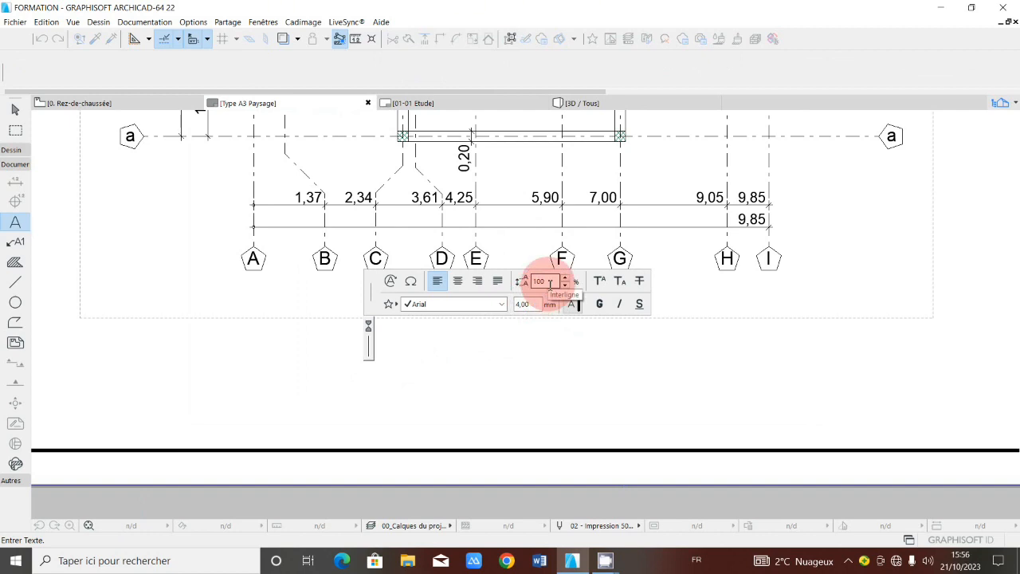
{"action": "left_click", "coordinate": [535, 306]}
{"action": "type", "text": "10"}
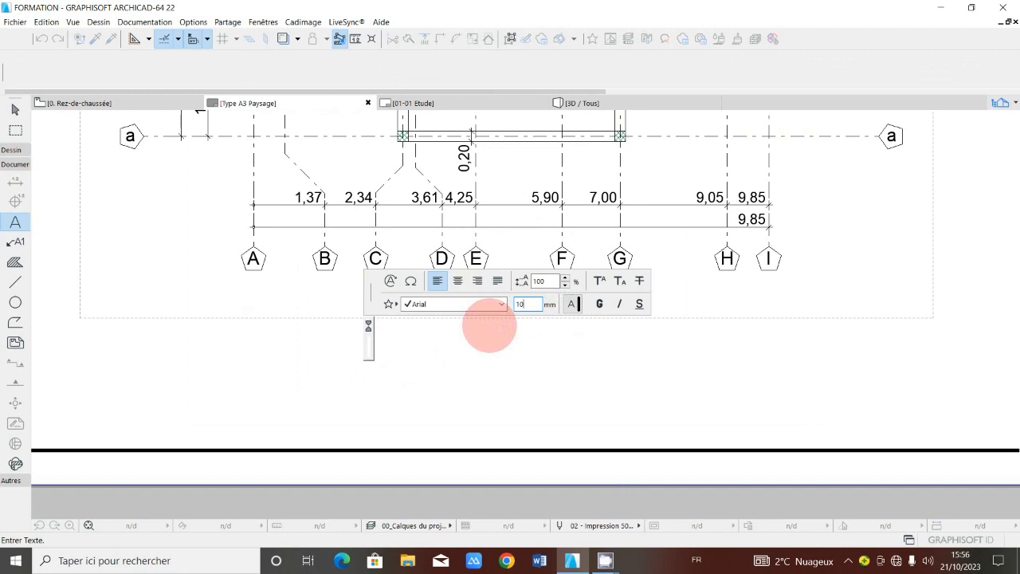
{"action": "key", "text": "Return"}
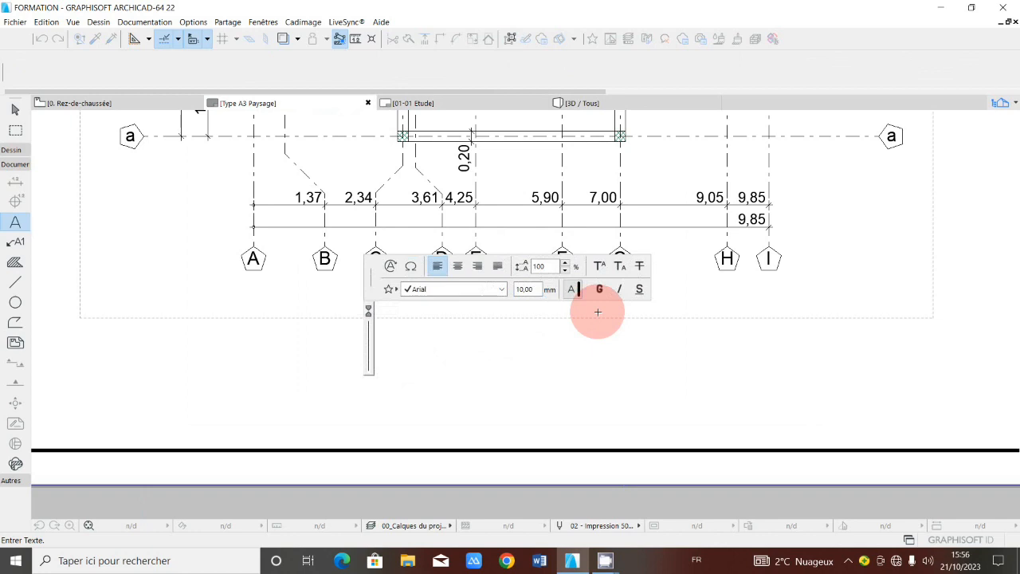
Enter "PLAN DE FONDATION" as the title text and finish the text block
{"action": "type", "text": "PLAN"}
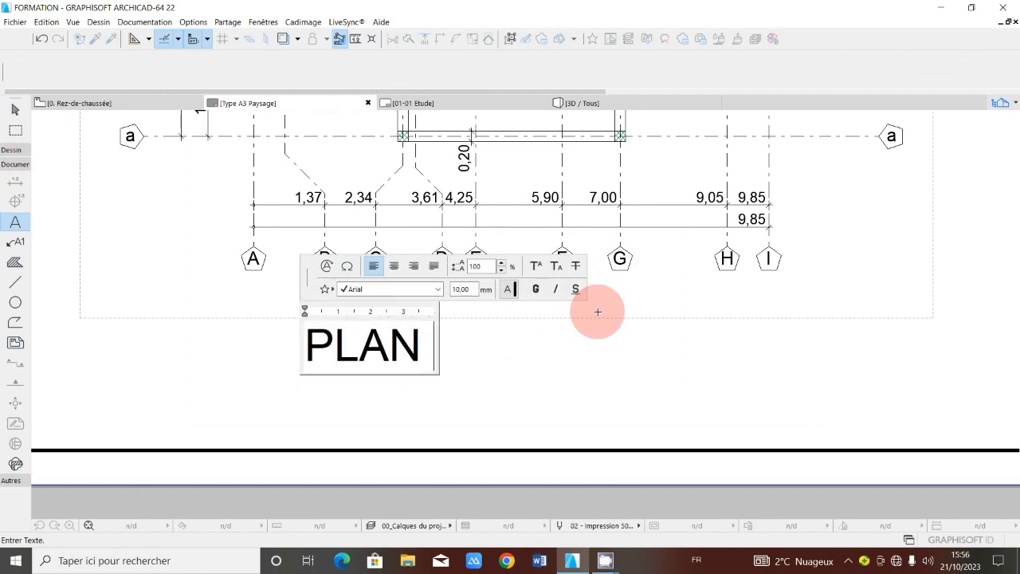
{"action": "type", "text": " DE"}
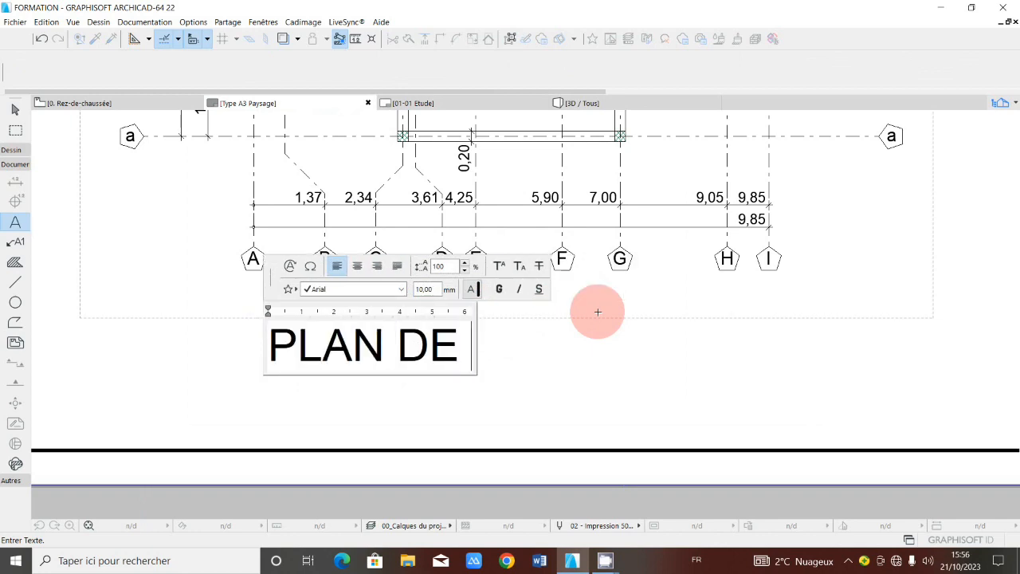
{"action": "type", "text": " FON"}
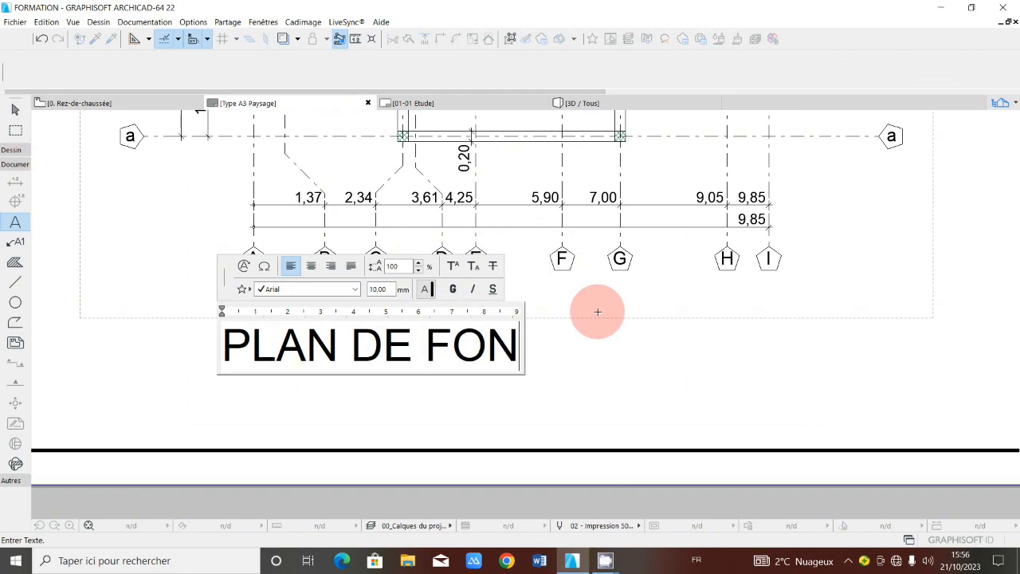
{"action": "type", "text": "DA"}
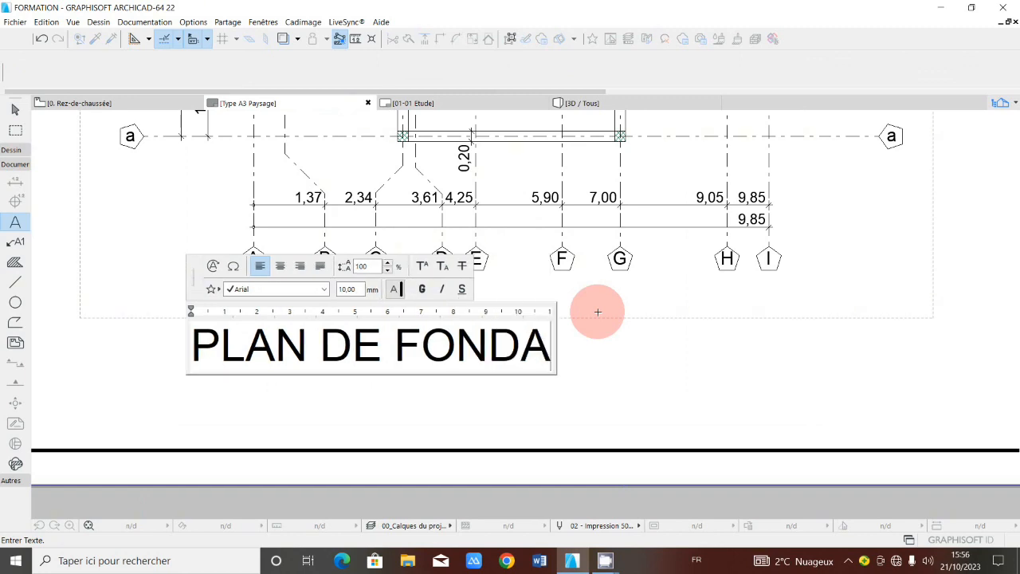
{"action": "type", "text": "TION"}
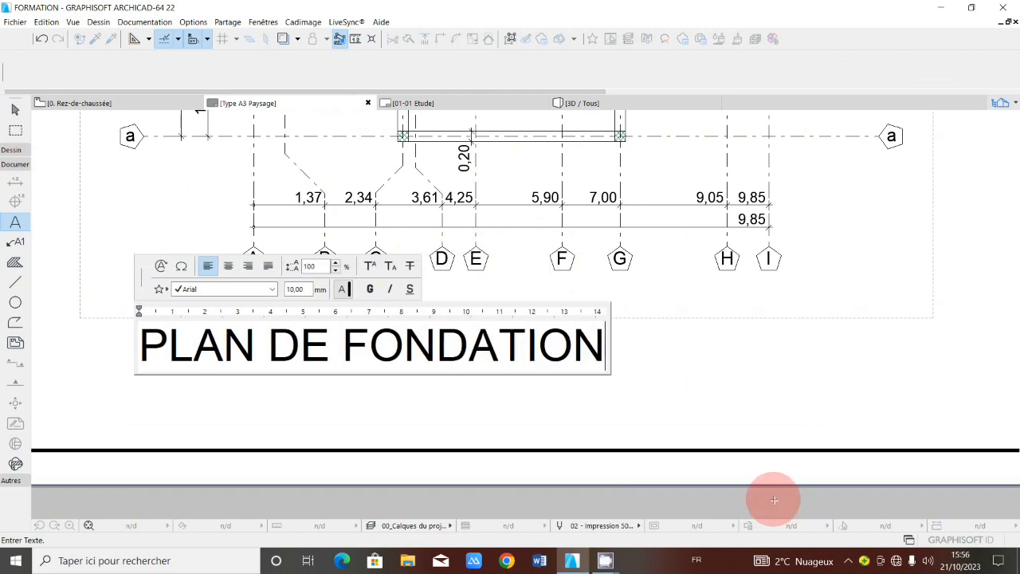
{"action": "left_click", "coordinate": [749, 117]}
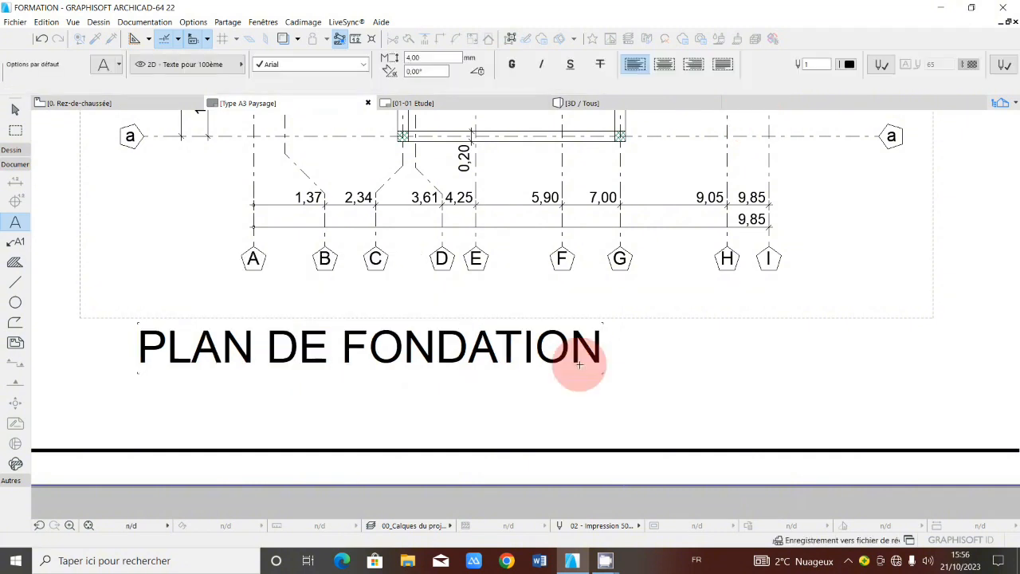
Move the PLAN DE FONDATION title to the right by a distance of about 2.4 beneath the plan
{"action": "left_click", "coordinate": [367, 348]}
{"action": "double_click", "coordinate": [380, 349]}
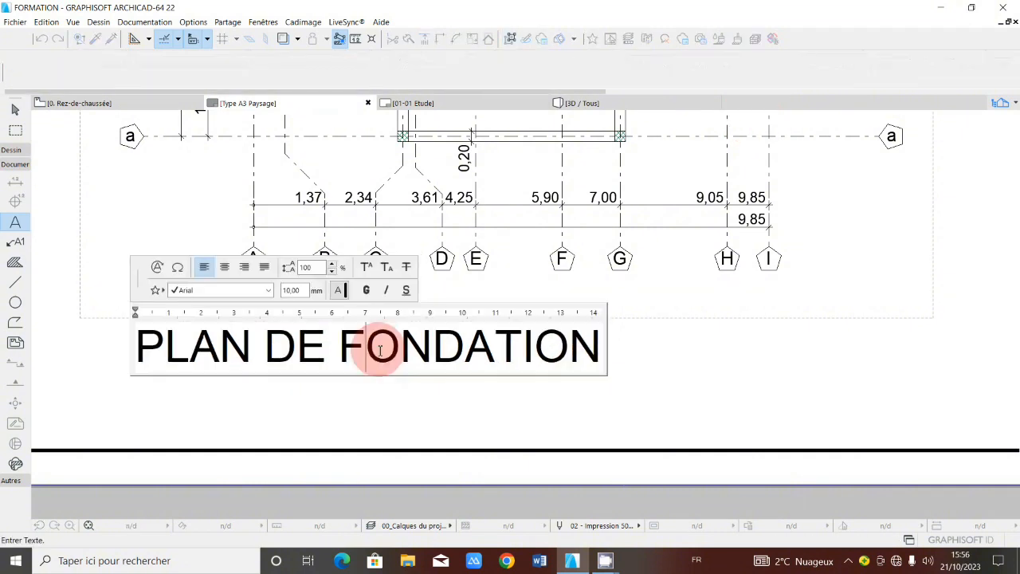
{"action": "key", "text": "Escape"}
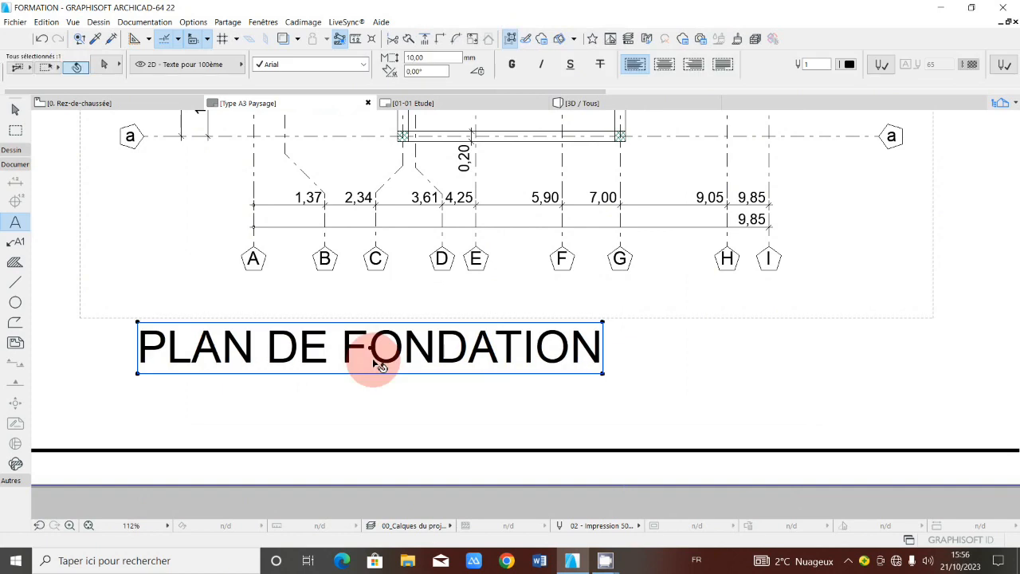
{"action": "left_click", "coordinate": [371, 349]}
{"action": "left_click_drag", "start_coordinate": [372, 349], "coordinate": [451, 346]}
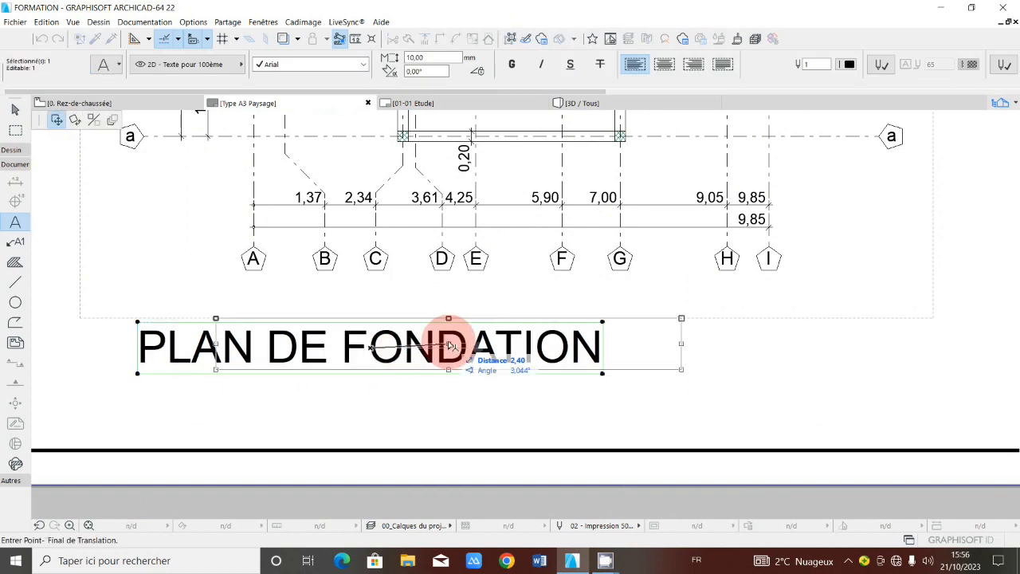
{"action": "left_click", "coordinate": [450, 346]}
{"action": "scroll", "coordinate": [455, 339], "scroll_direction": "down", "scroll_amount": 4}
{"action": "middle_click_drag", "start_coordinate": [460, 395], "coordinate": [462, 436]}
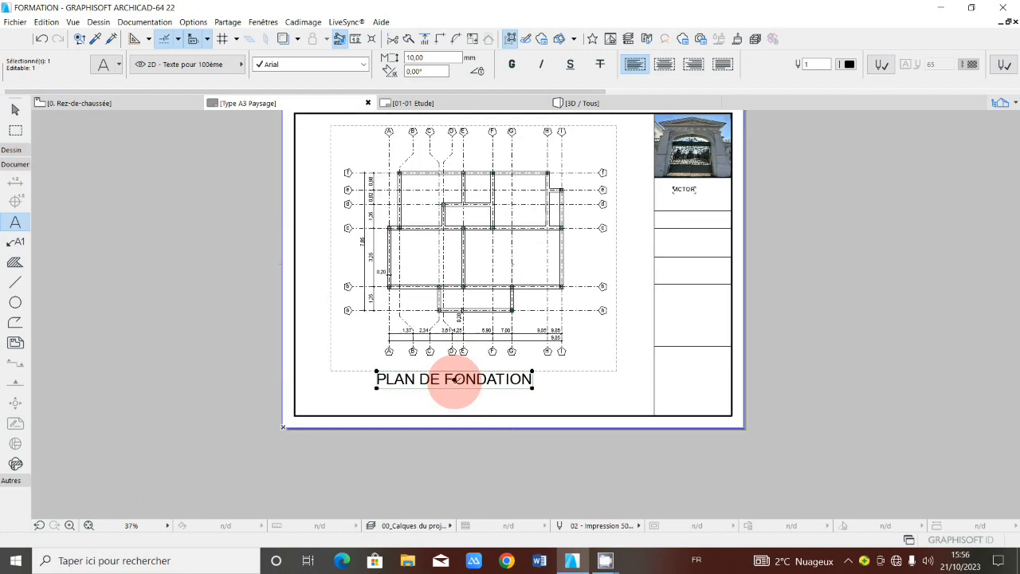
Shift the PLAN DE FONDATION title horizontally to the right by a distance of about 1.3 and deselect it
{"action": "scroll", "coordinate": [455, 379], "scroll_direction": "up", "scroll_amount": 3}
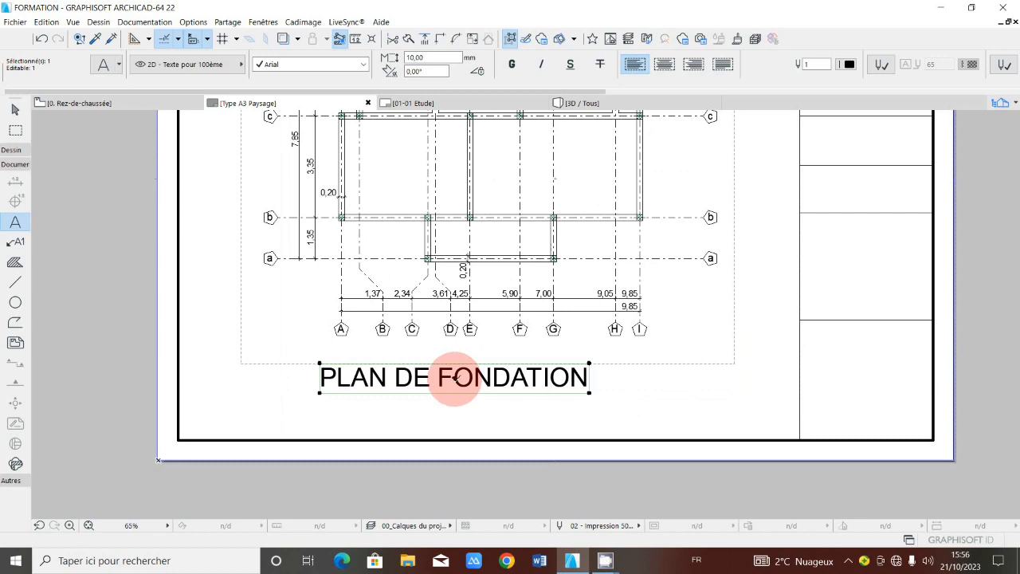
{"action": "left_click_drag", "start_coordinate": [455, 378], "coordinate": [483, 381]}
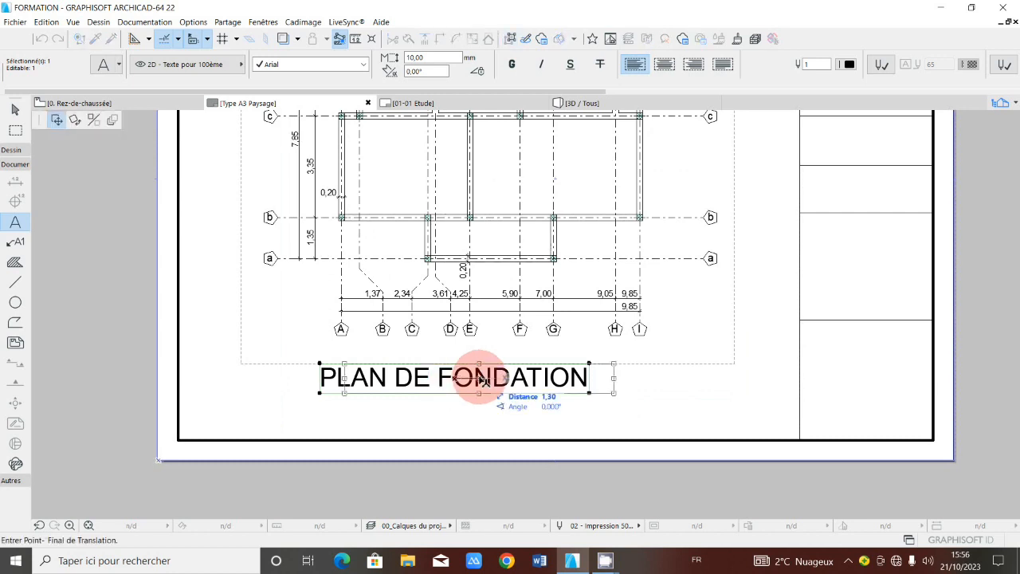
{"action": "left_click", "coordinate": [480, 380]}
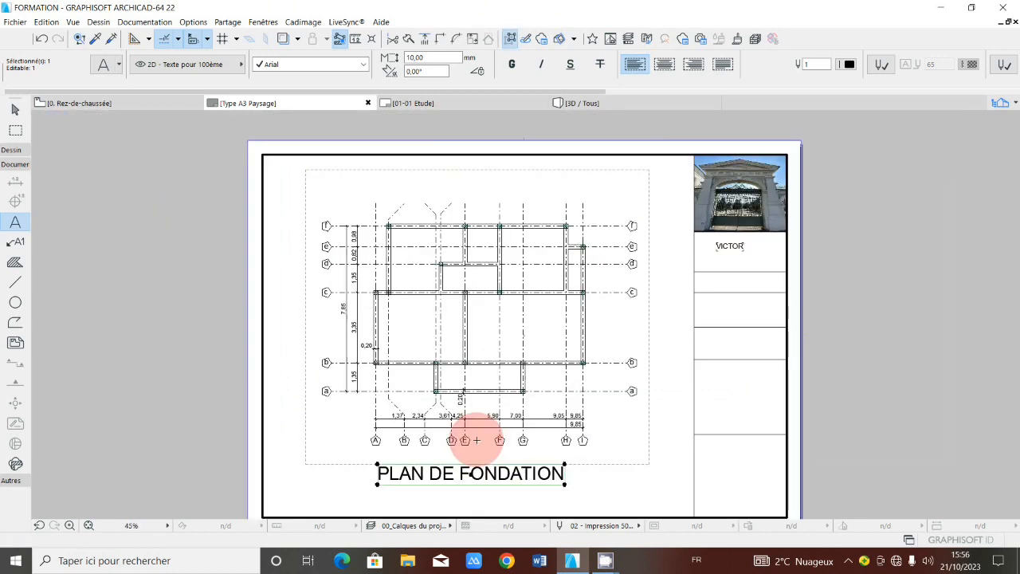
{"action": "middle_click_drag", "start_coordinate": [477, 440], "coordinate": [469, 426]}
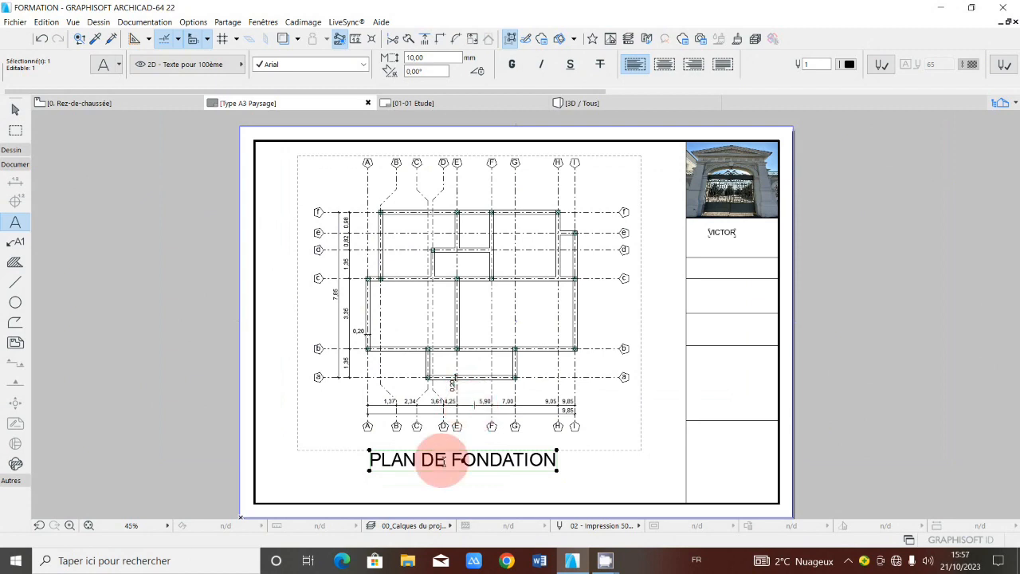
{"action": "key", "text": "Escape"}
{"action": "scroll", "coordinate": [483, 423], "scroll_direction": "down", "scroll_amount": 2}
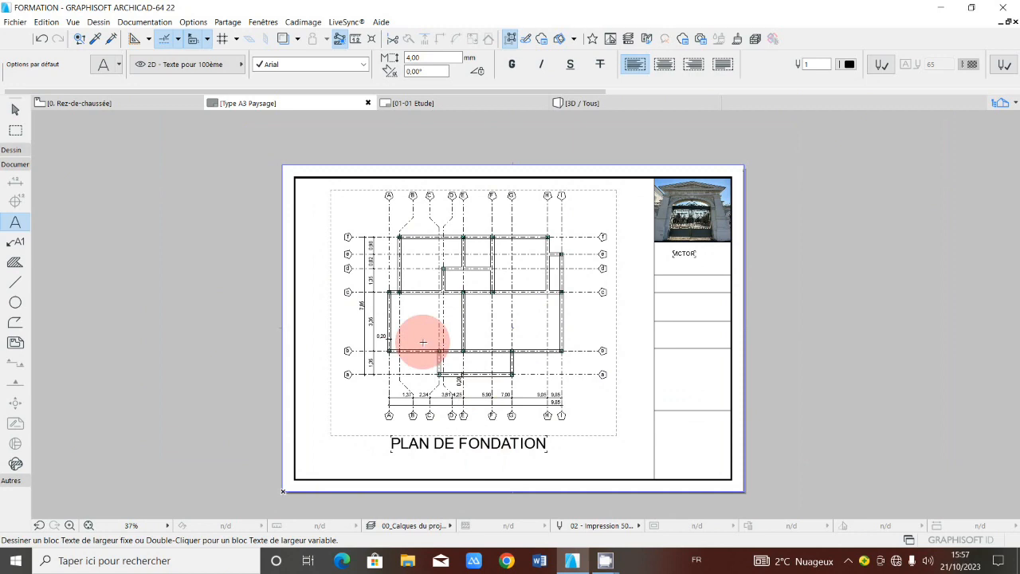
Save the layout as the PDF file FORMATION.pdf in the Bureau (desktop) folder
{"action": "left_click", "coordinate": [16, 22]}
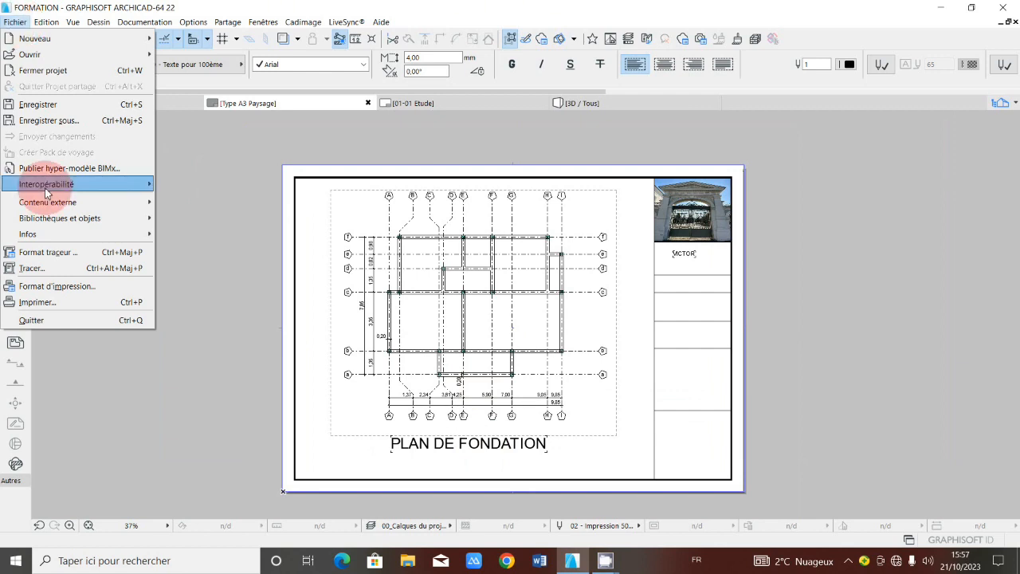
{"action": "left_click", "coordinate": [71, 123]}
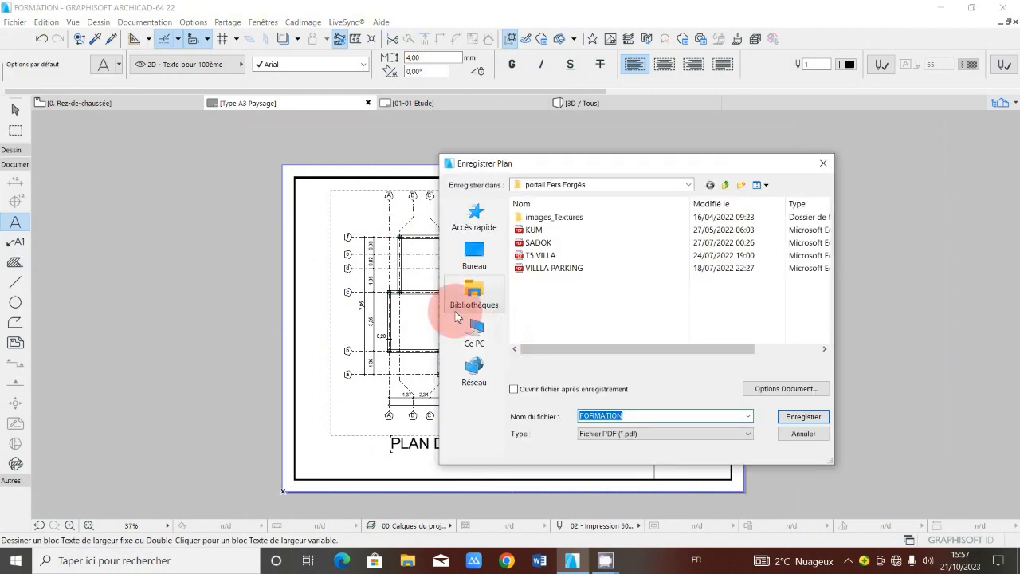
{"action": "left_click", "coordinate": [472, 330]}
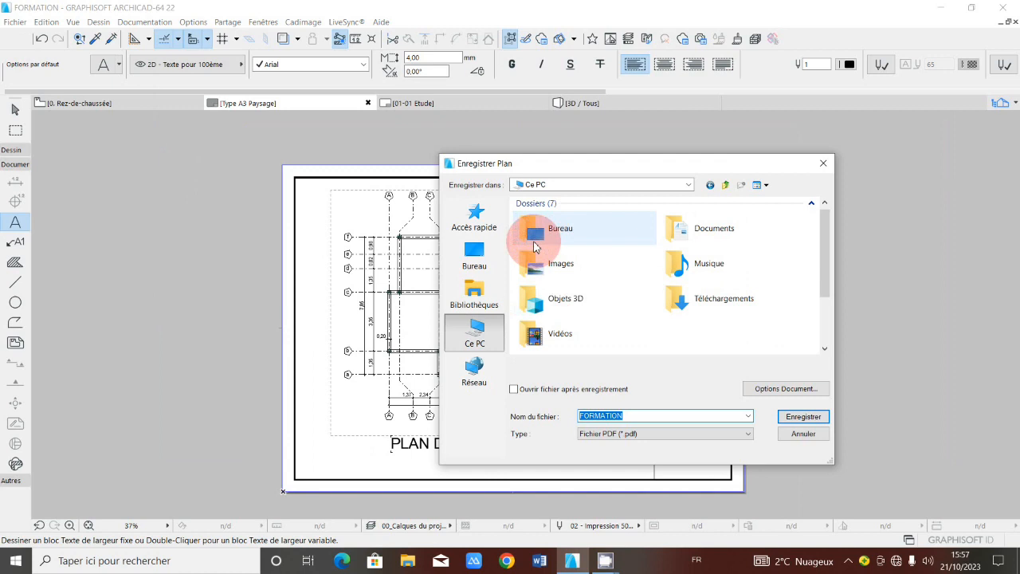
{"action": "left_click", "coordinate": [534, 247]}
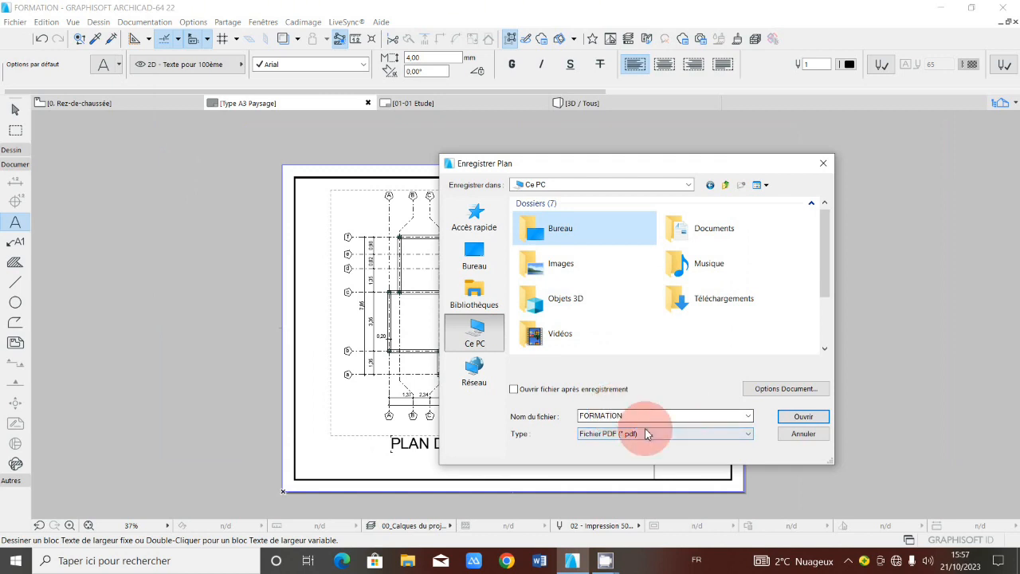
{"action": "left_click", "coordinate": [805, 423]}
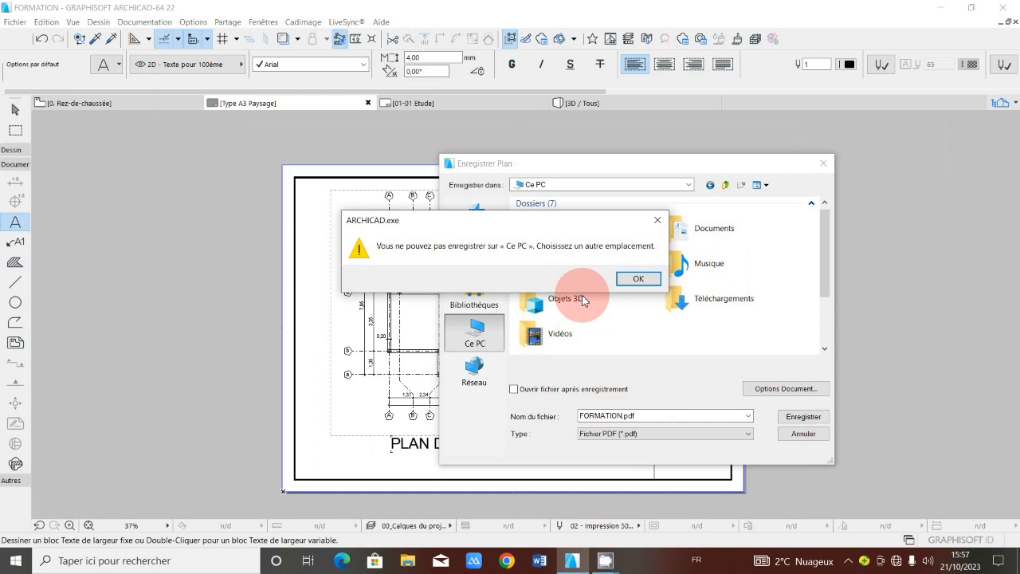
{"action": "left_click", "coordinate": [639, 279]}
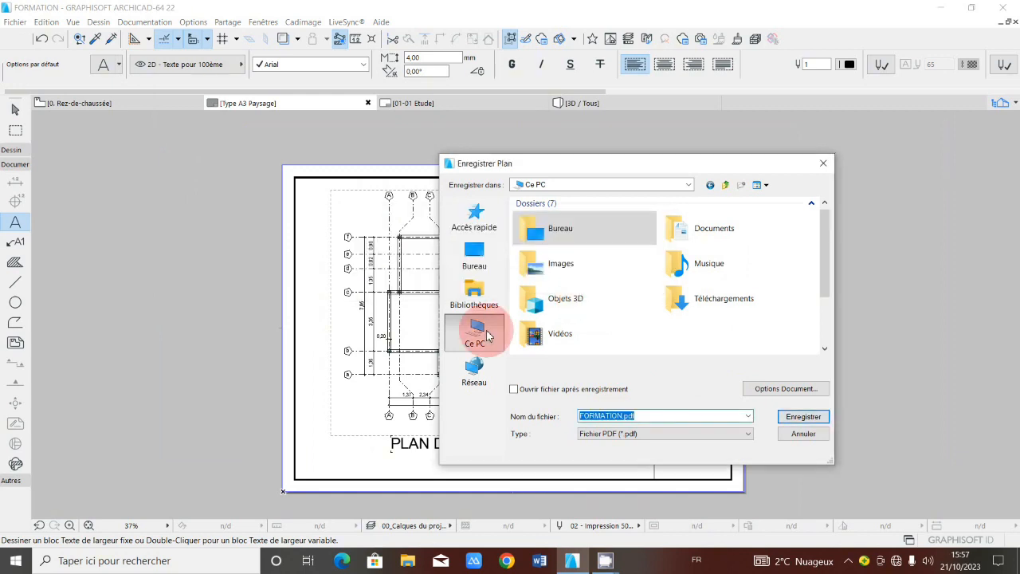
{"action": "left_click", "coordinate": [495, 269]}
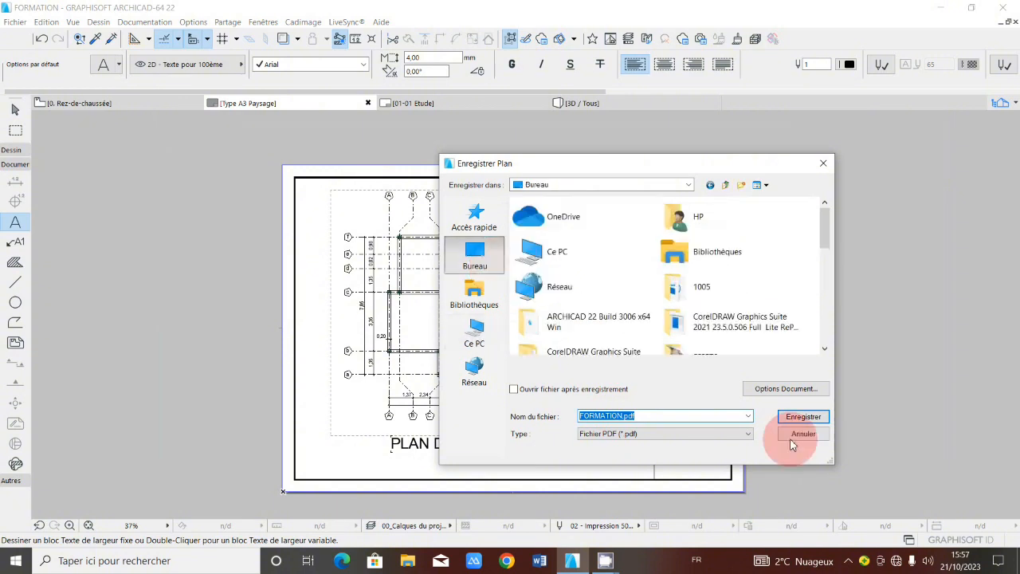
{"action": "left_click", "coordinate": [800, 417]}
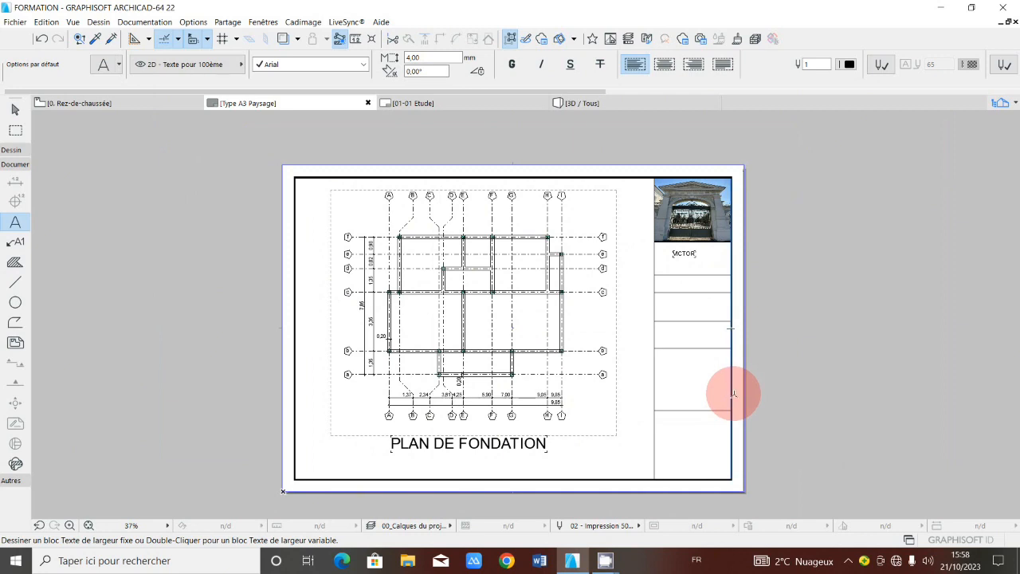
Minimise ARCHICAD and open the exported FORMATION PDF from the desktop in Microsoft Edge
{"action": "left_click", "coordinate": [958, 9]}
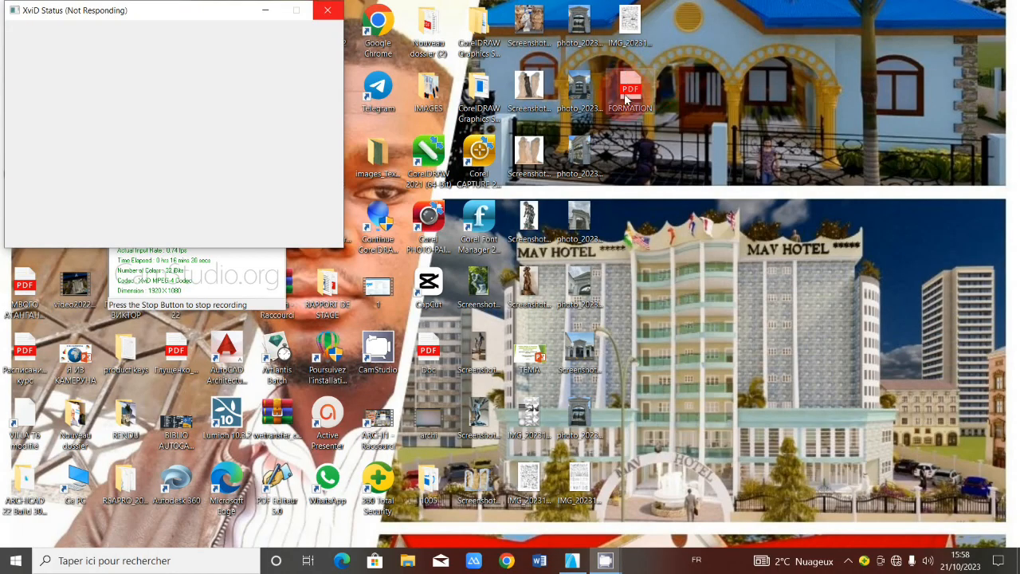
{"action": "left_click", "coordinate": [628, 96]}
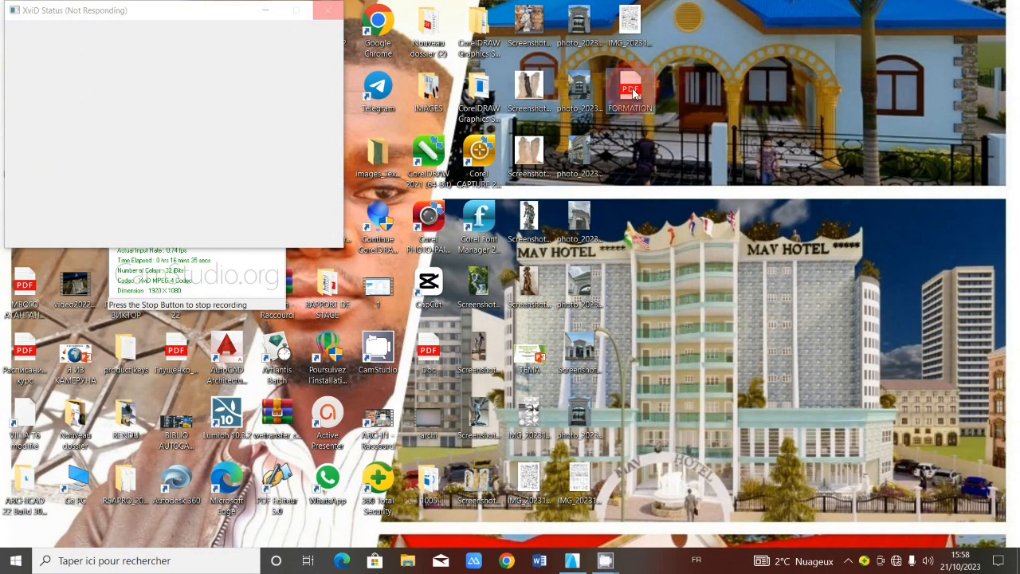
{"action": "double_click", "coordinate": [631, 92]}
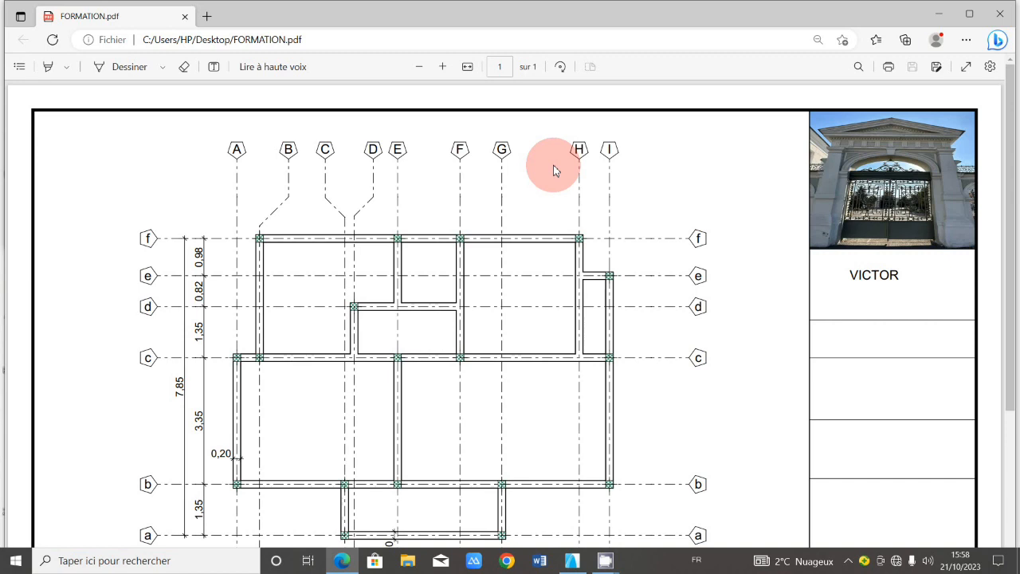
Examine the whole exported PDF page, including the foundation plan, its title and the title block, then return to ARCHICAD
{"action": "scroll", "coordinate": [556, 170], "scroll_direction": "down", "scroll_amount": 3}
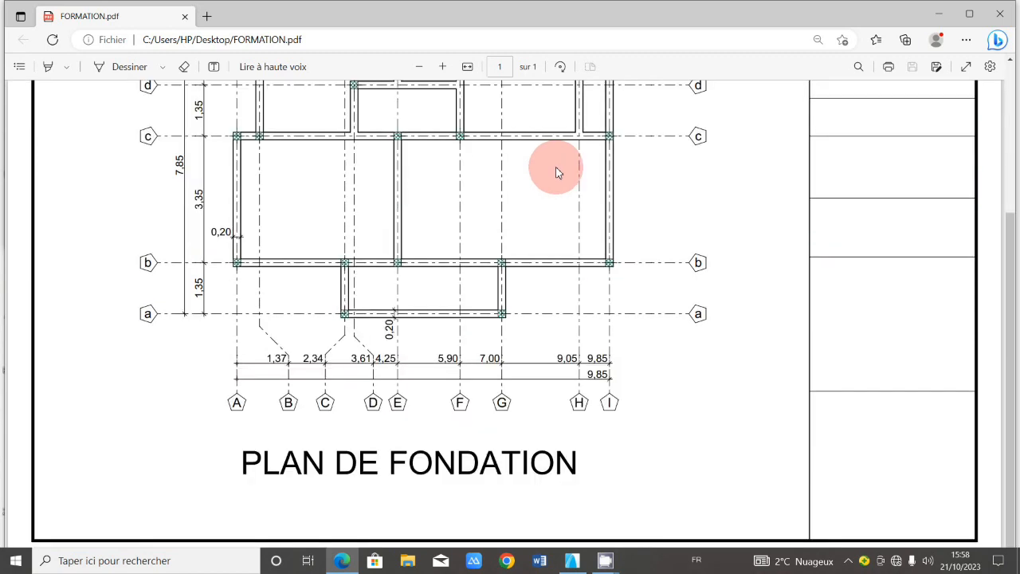
{"action": "scroll", "coordinate": [571, 245], "scroll_direction": "up", "scroll_amount": 3}
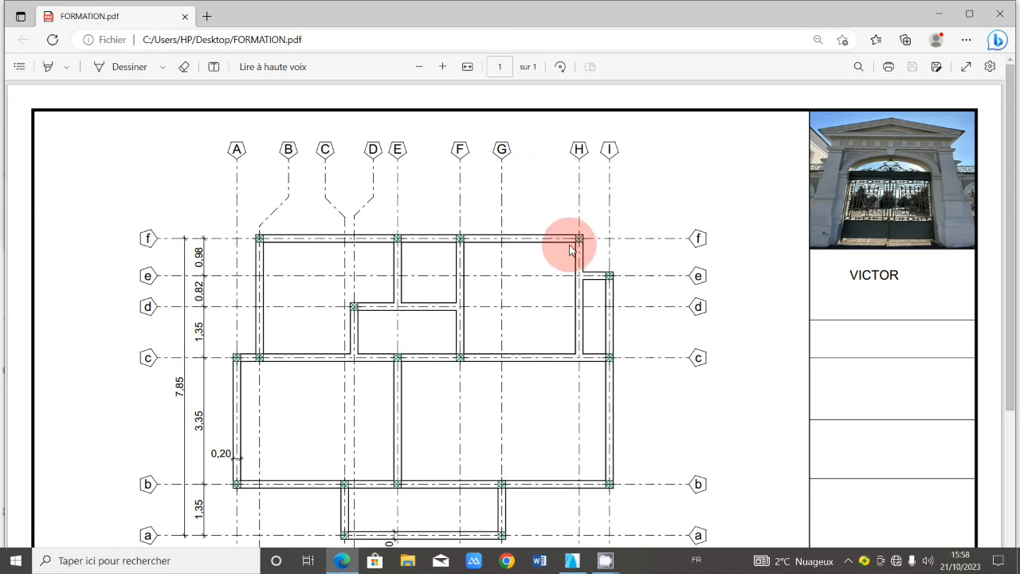
{"action": "scroll", "coordinate": [570, 250], "scroll_direction": "down", "scroll_amount": 3}
{"action": "scroll", "coordinate": [576, 257], "scroll_direction": "up", "scroll_amount": 3}
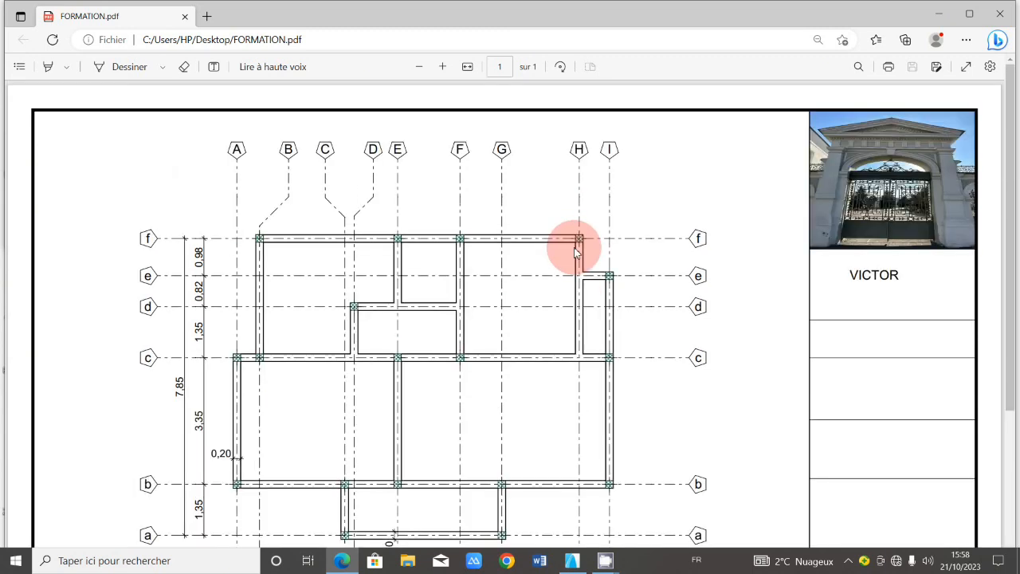
{"action": "scroll", "coordinate": [575, 252], "scroll_direction": "down", "scroll_amount": 3}
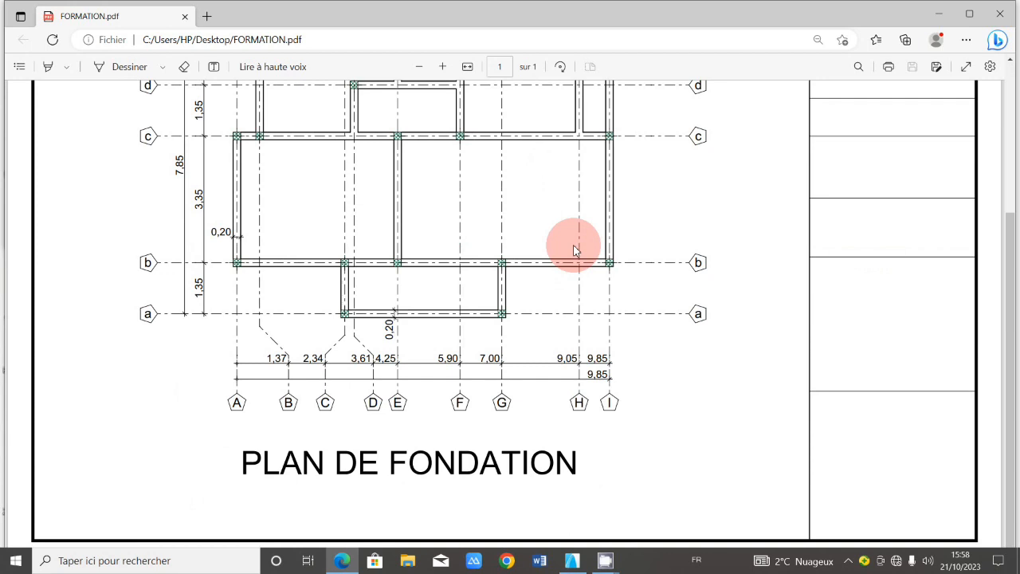
{"action": "scroll", "coordinate": [507, 293], "scroll_direction": "up", "scroll_amount": 3}
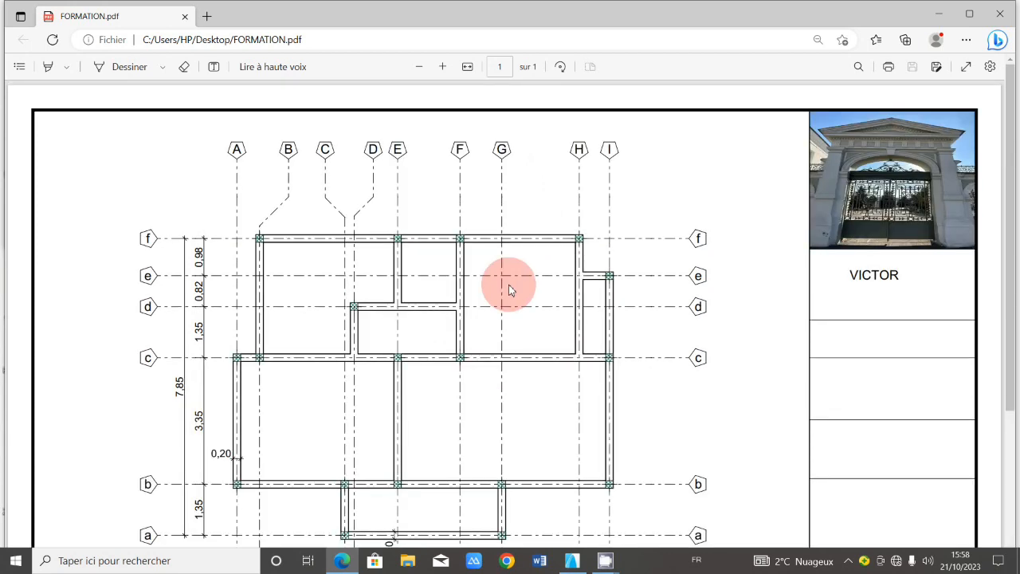
{"action": "scroll", "coordinate": [509, 284], "scroll_direction": "down", "scroll_amount": 3}
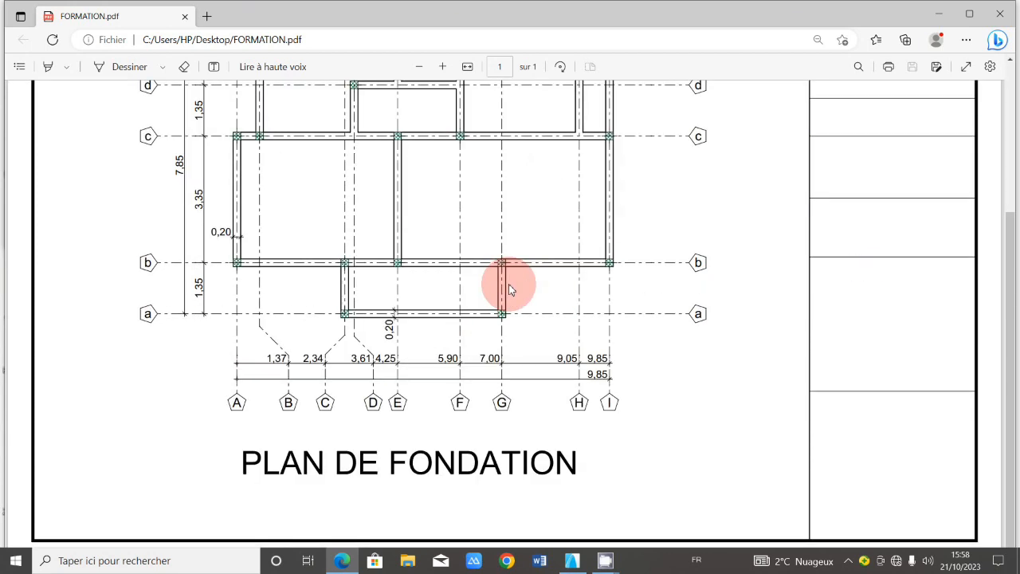
{"action": "scroll", "coordinate": [513, 287], "scroll_direction": "up", "scroll_amount": 3}
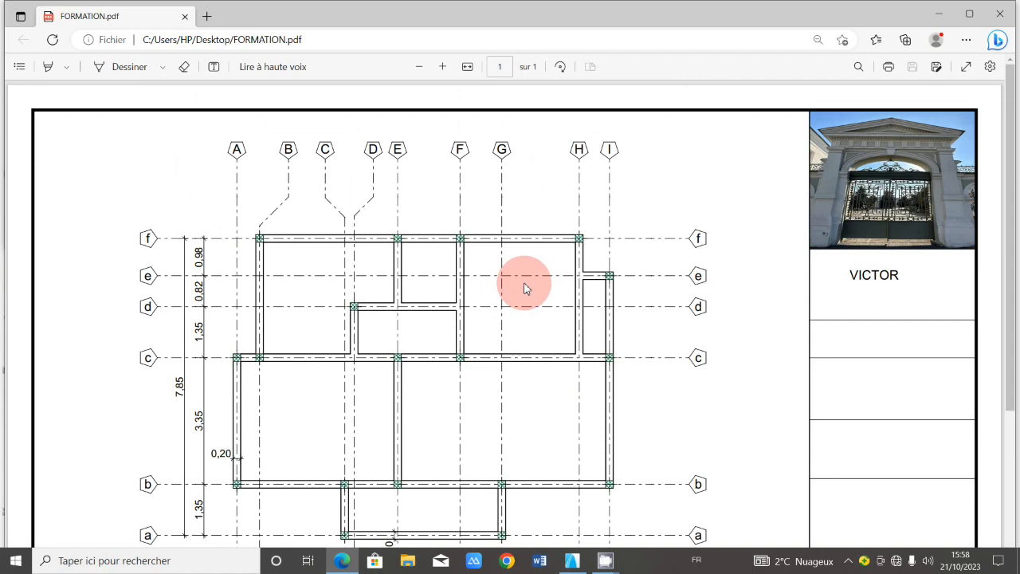
{"action": "scroll", "coordinate": [526, 288], "scroll_direction": "down", "scroll_amount": 2}
{"action": "scroll", "coordinate": [530, 288], "scroll_direction": "down", "scroll_amount": 2}
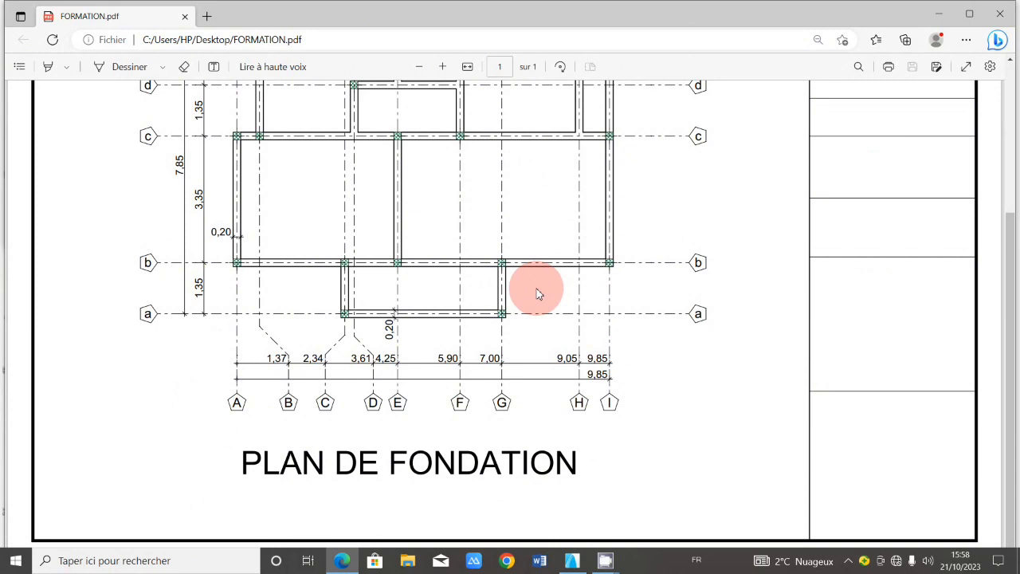
{"action": "scroll", "coordinate": [538, 294], "scroll_direction": "up", "scroll_amount": 4}
{"action": "scroll", "coordinate": [537, 294], "scroll_direction": "down", "scroll_amount": 3}
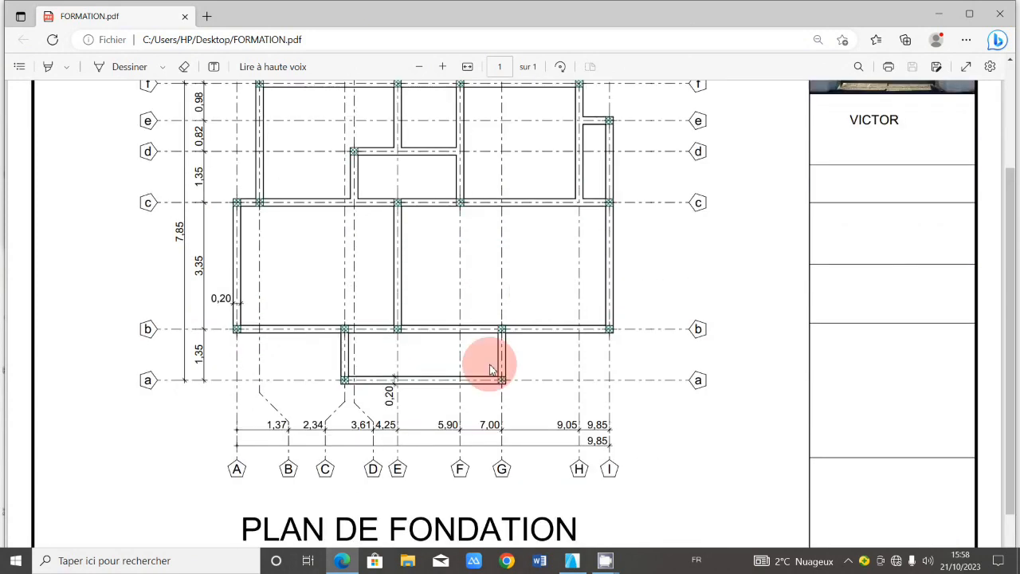
{"action": "scroll", "coordinate": [492, 370], "scroll_direction": "up", "scroll_amount": 4}
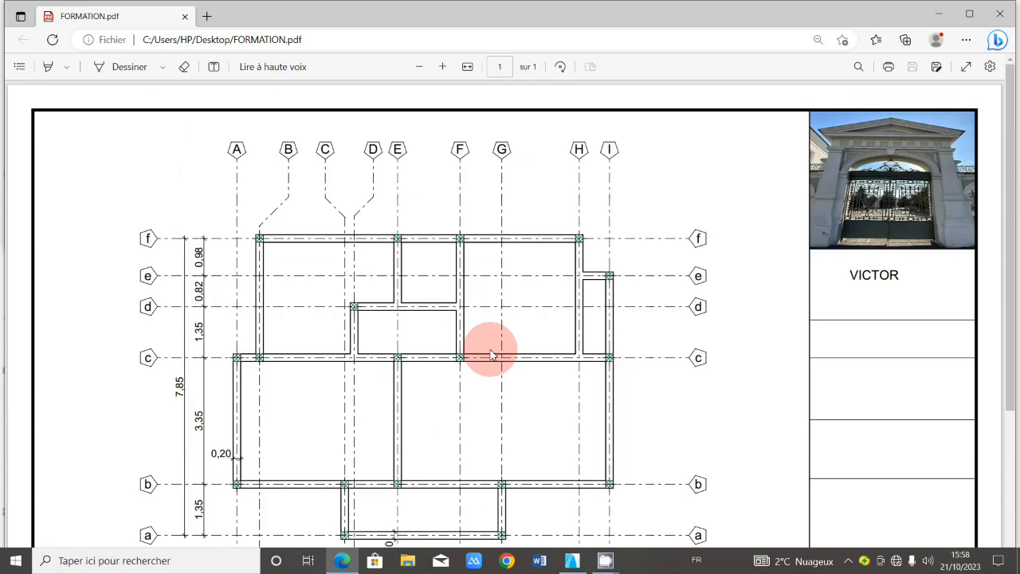
{"action": "scroll", "coordinate": [492, 355], "scroll_direction": "down", "scroll_amount": 5}
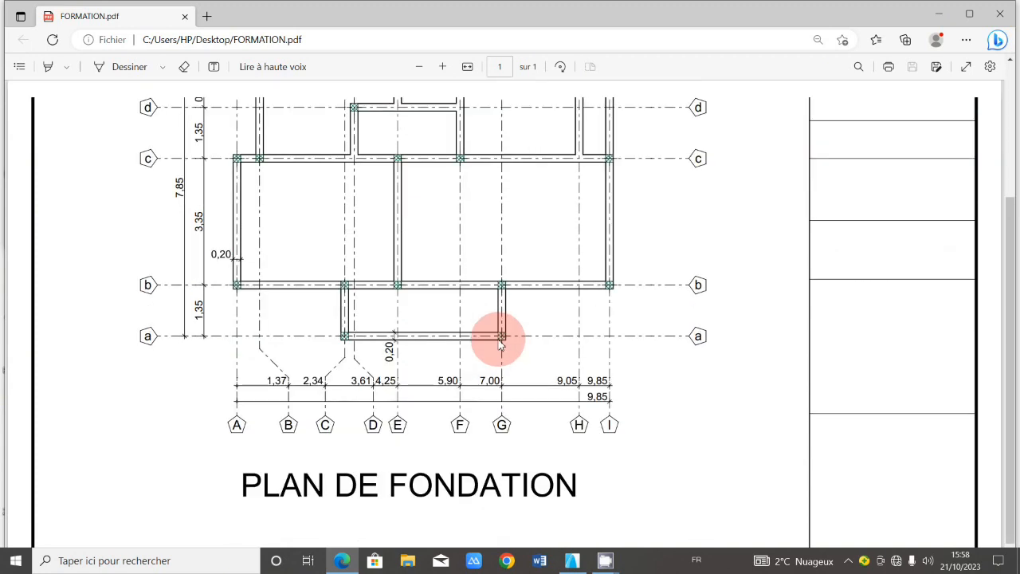
{"action": "scroll", "coordinate": [501, 341], "scroll_direction": "up", "scroll_amount": 5}
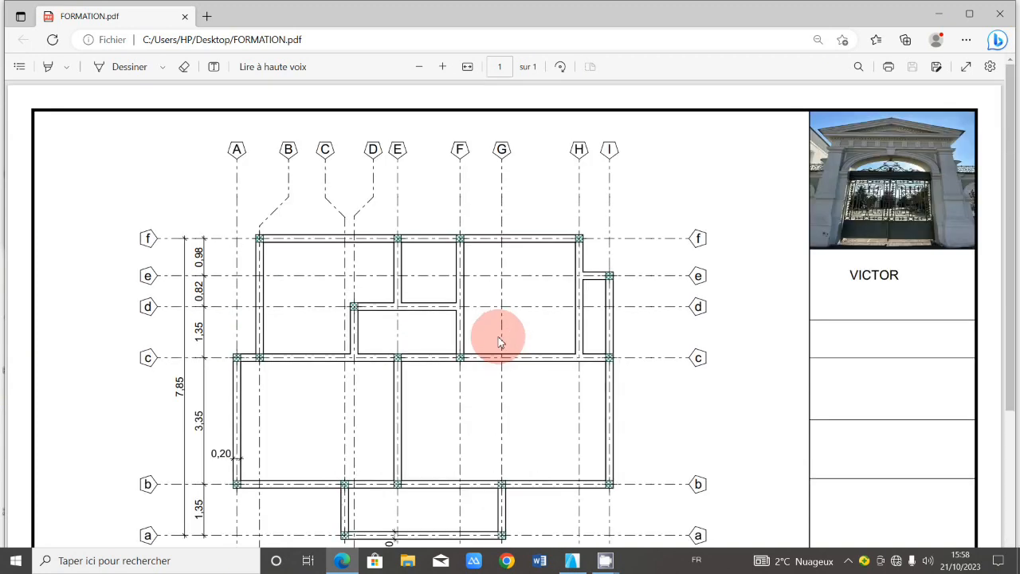
{"action": "scroll", "coordinate": [500, 342], "scroll_direction": "down", "scroll_amount": 5}
{"action": "left_click", "coordinate": [941, 7]}
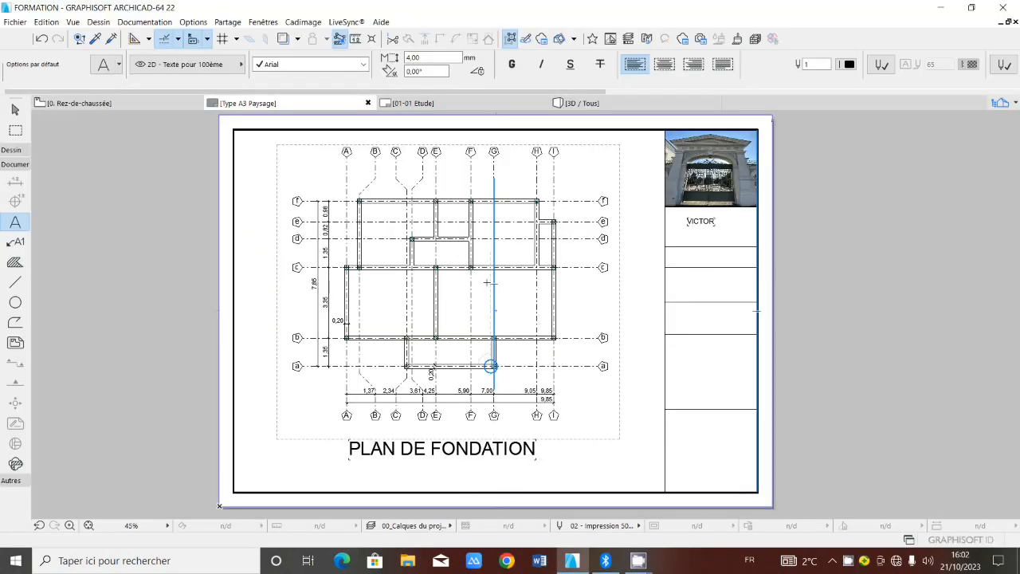
Move the foundation plan drawing horizontally out of the frame to the empty area on the right of the sheet
{"action": "scroll", "coordinate": [487, 282], "scroll_direction": "down", "scroll_amount": 2}
{"action": "scroll", "coordinate": [490, 284], "scroll_direction": "up", "scroll_amount": 2}
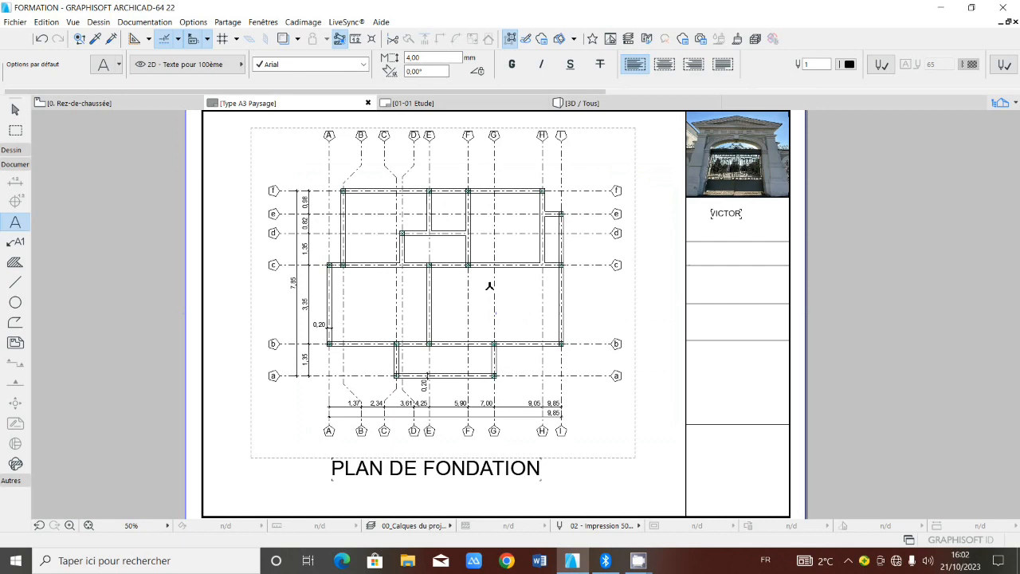
{"action": "scroll", "coordinate": [489, 285], "scroll_direction": "down", "scroll_amount": 1}
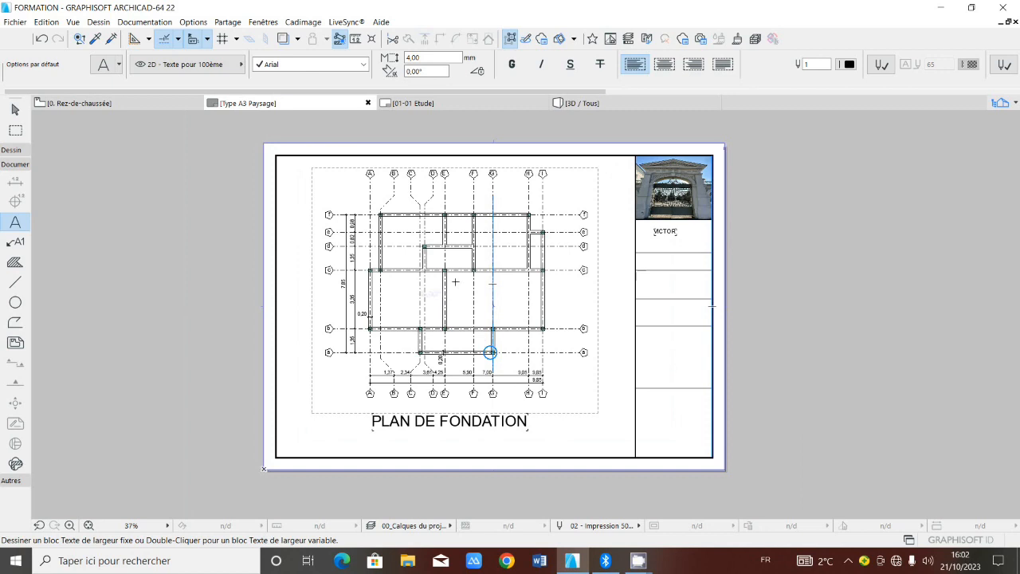
{"action": "left_click", "coordinate": [457, 278], "text": "shift"}
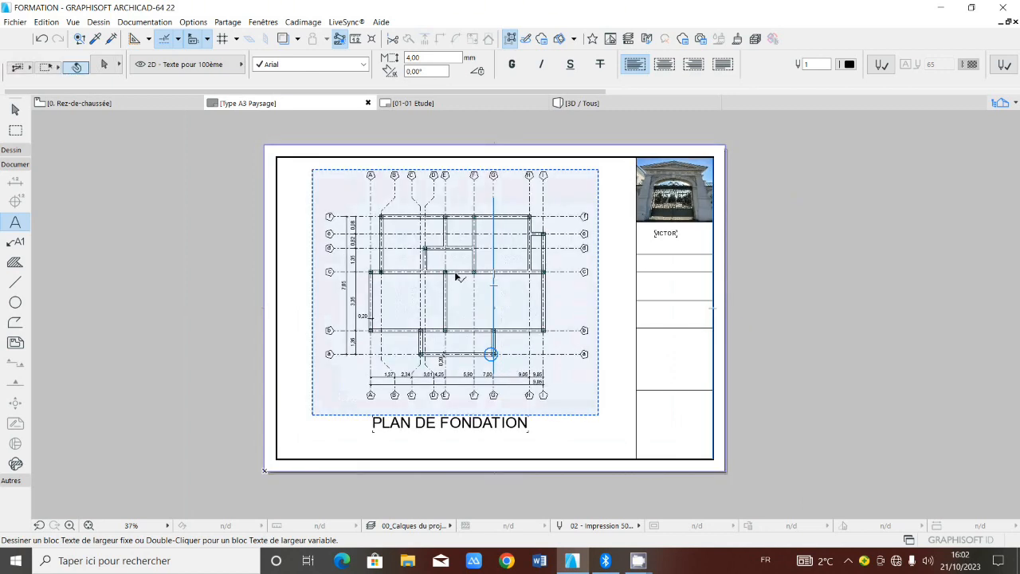
{"action": "left_click", "coordinate": [458, 279], "text": "shift"}
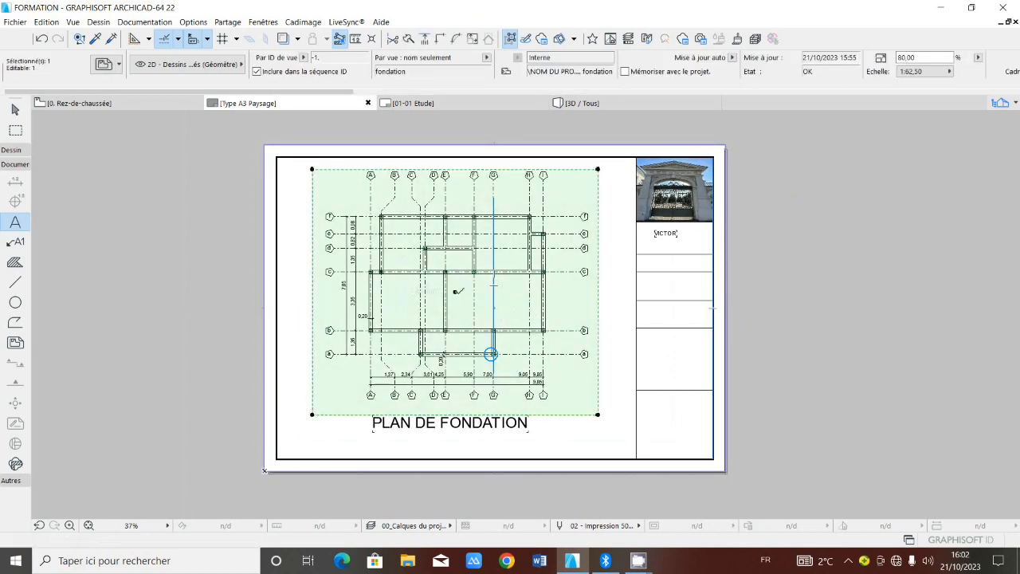
{"action": "scroll", "coordinate": [458, 291], "scroll_direction": "down", "scroll_amount": 3}
{"action": "left_click", "coordinate": [458, 292]}
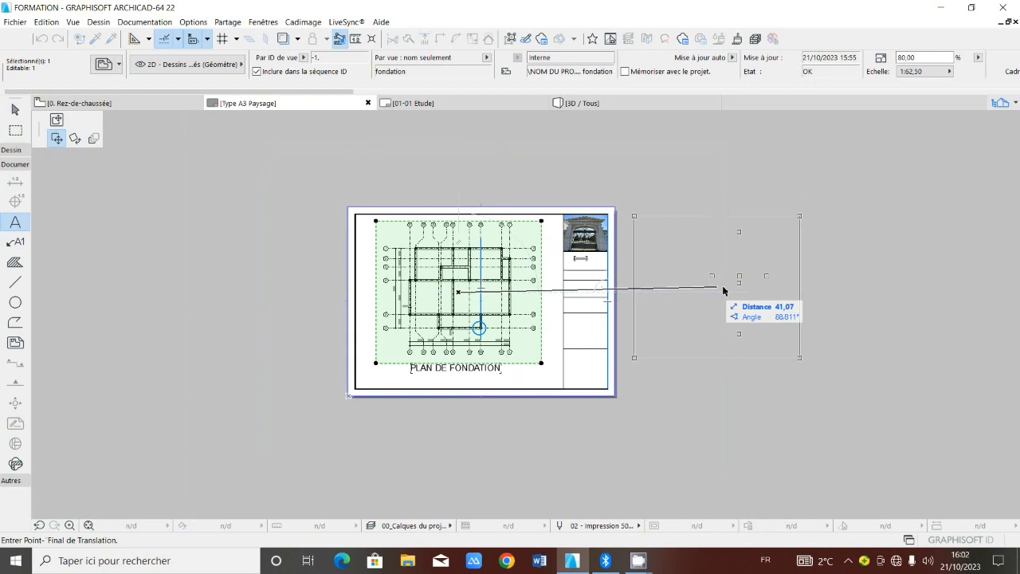
{"action": "left_click", "coordinate": [793, 292]}
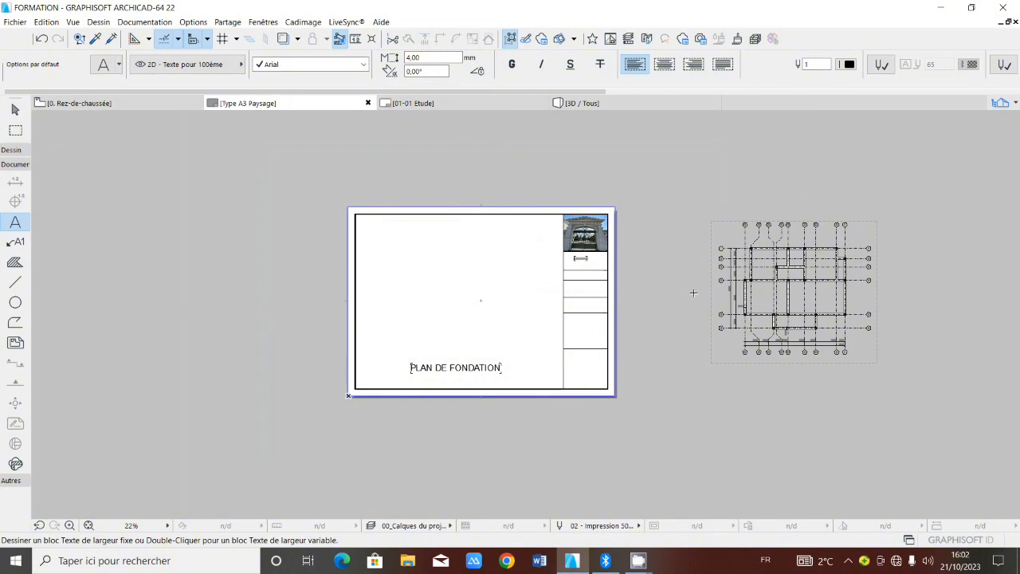
{"action": "scroll", "coordinate": [582, 285], "scroll_direction": "up", "scroll_amount": 2}
{"action": "scroll", "coordinate": [582, 285], "scroll_direction": "up", "scroll_amount": 1}
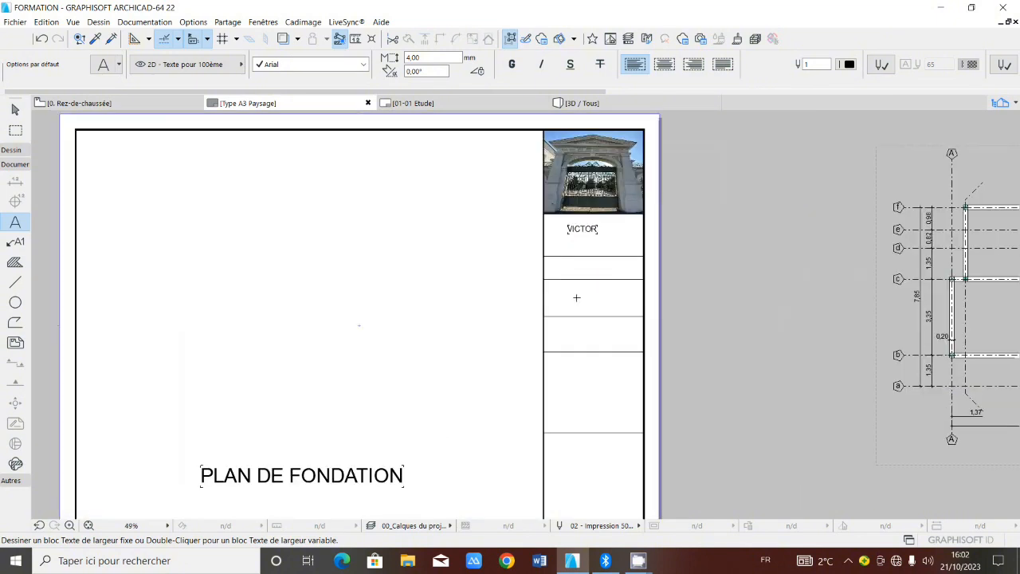
{"action": "scroll", "coordinate": [576, 298], "scroll_direction": "down", "scroll_amount": 1}
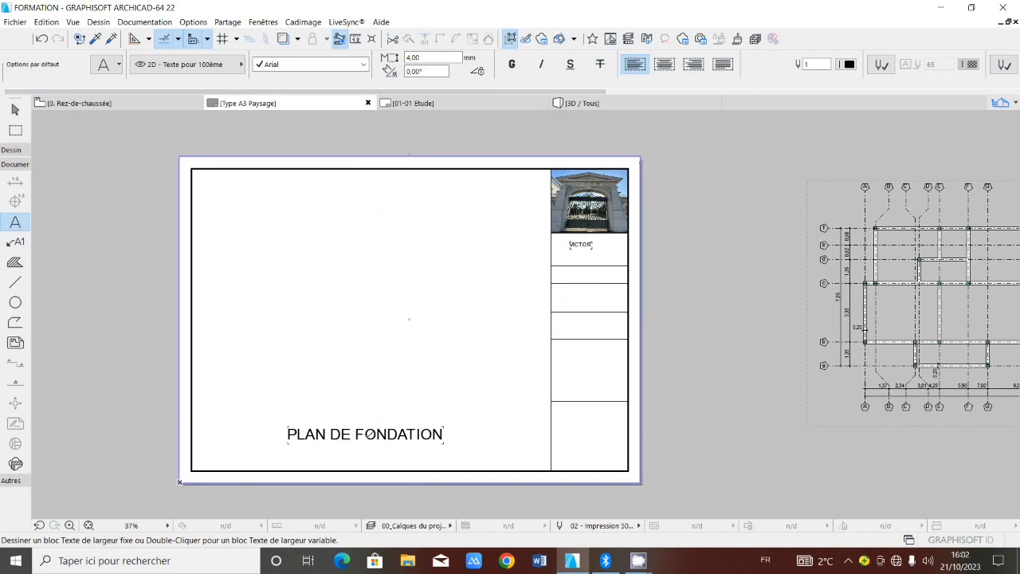
{"action": "scroll", "coordinate": [370, 434], "scroll_direction": "up", "scroll_amount": 1}
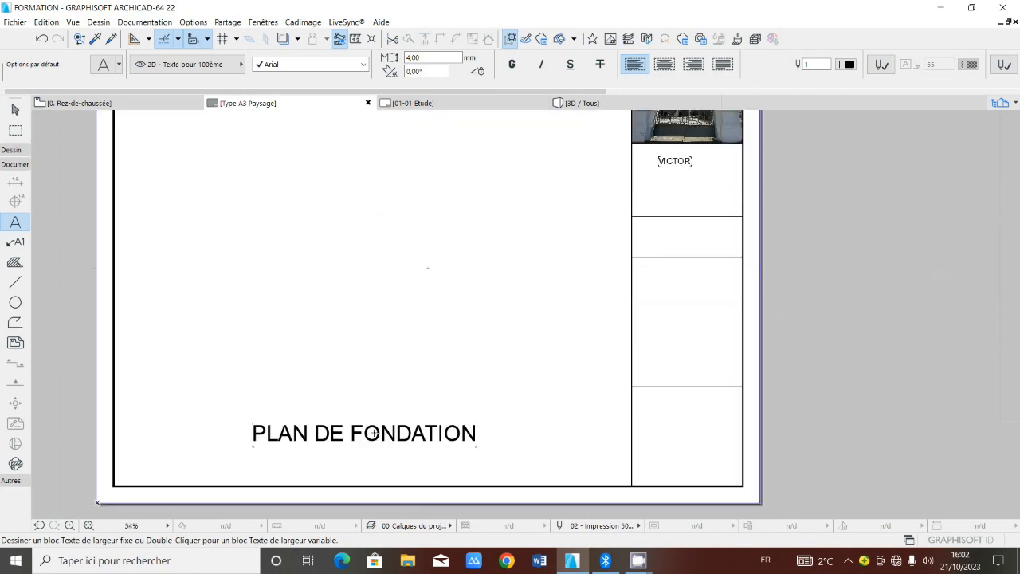
{"action": "scroll", "coordinate": [373, 432], "scroll_direction": "down", "scroll_amount": 2}
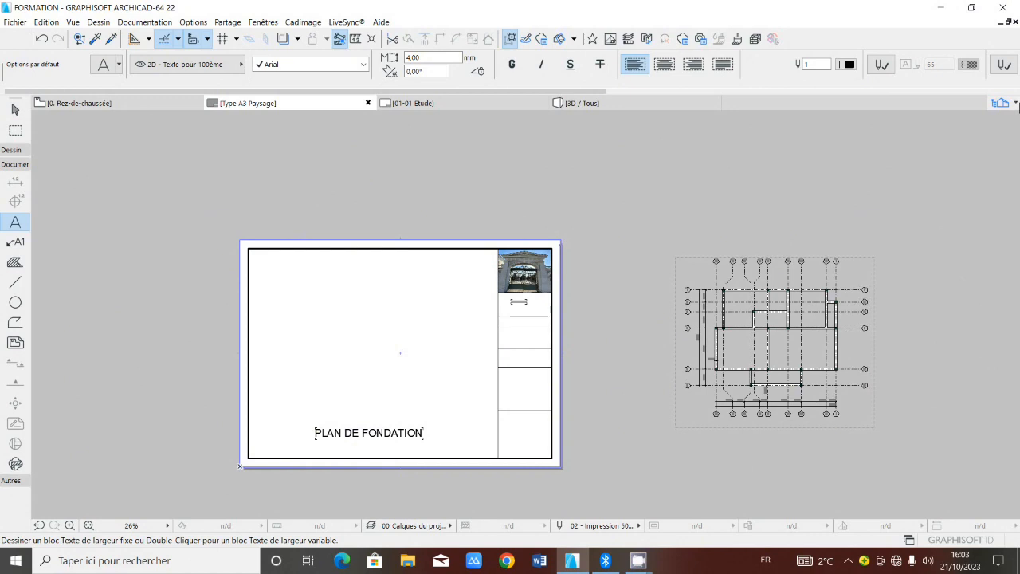
Save the 0. Rez-de-chaussée storey as a view and place it on the 01-01 Etude layout, in the empty area left of the sheet
{"action": "left_click", "coordinate": [1017, 105]}
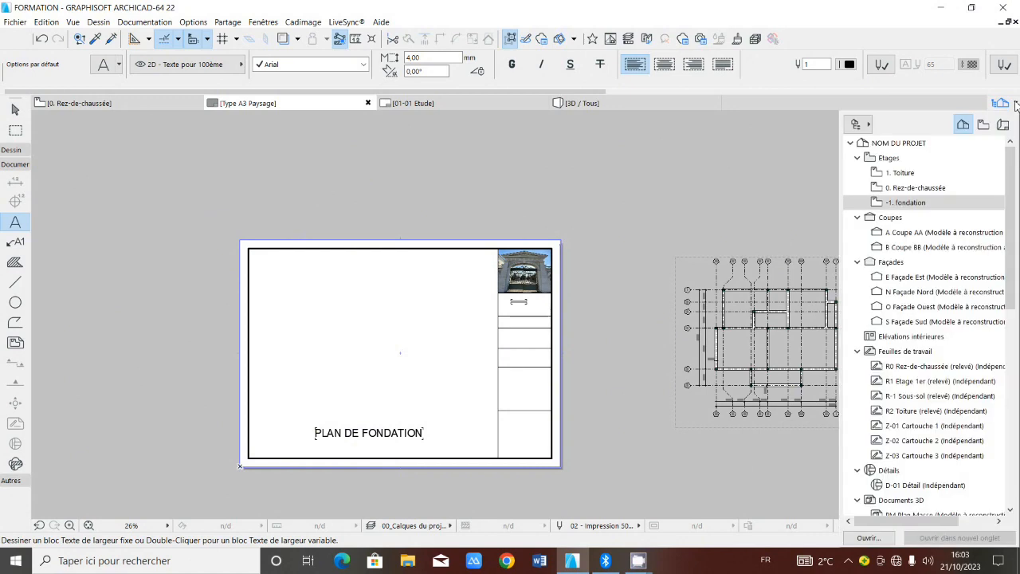
{"action": "right_click", "coordinate": [917, 189]}
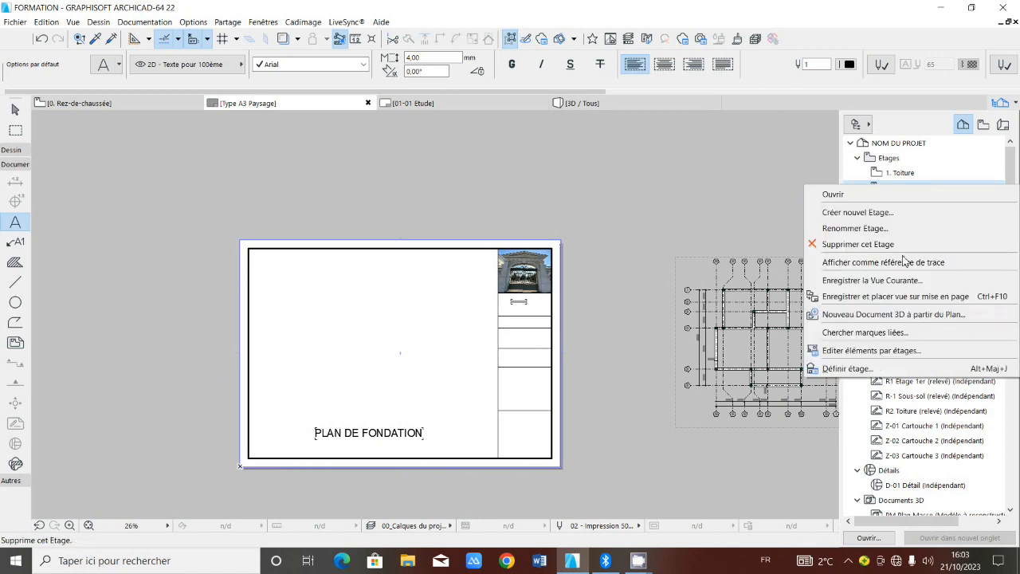
{"action": "left_click", "coordinate": [922, 300]}
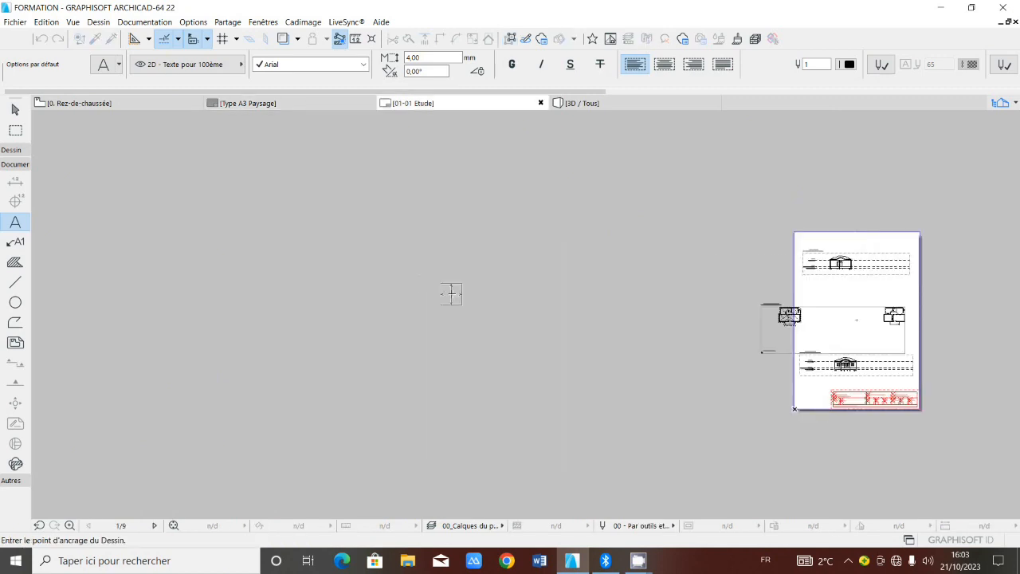
{"action": "left_click", "coordinate": [451, 293]}
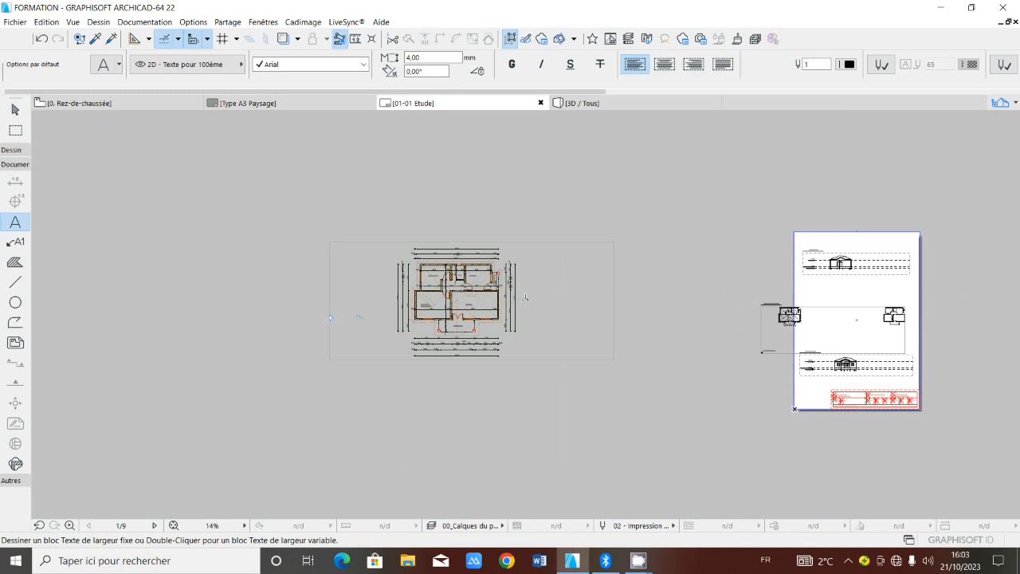
Crop the placed ground floor drawing's frame on its right and left sides, close to the plan's outer dimension lines
{"action": "left_click", "coordinate": [541, 297]}
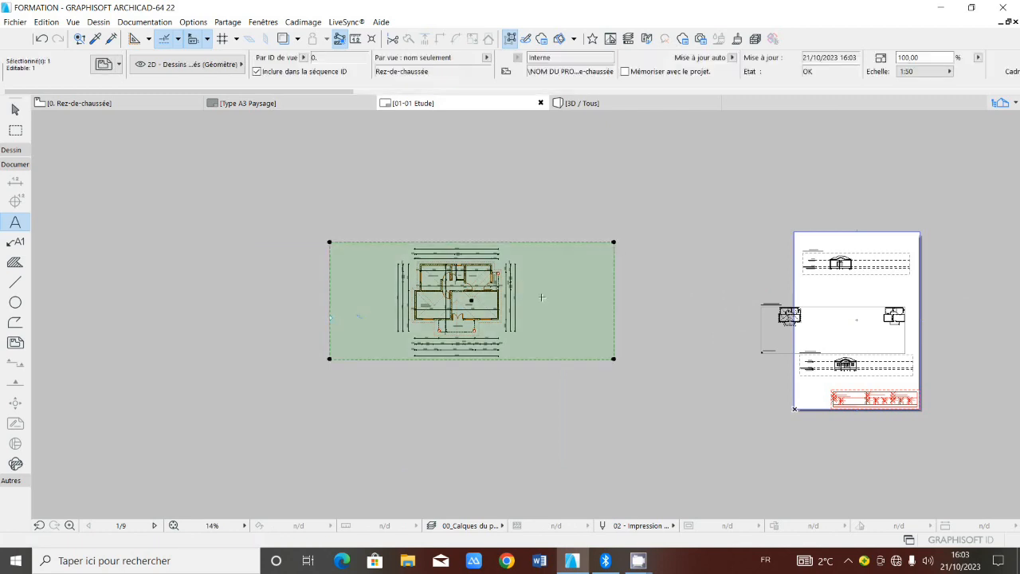
{"action": "left_click", "coordinate": [614, 240]}
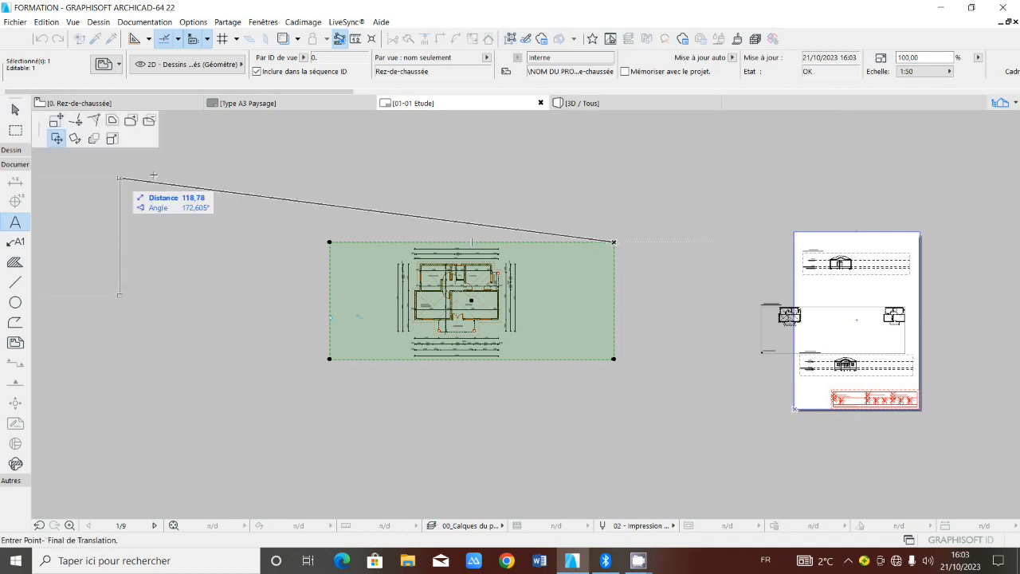
{"action": "left_click", "coordinate": [55, 121]}
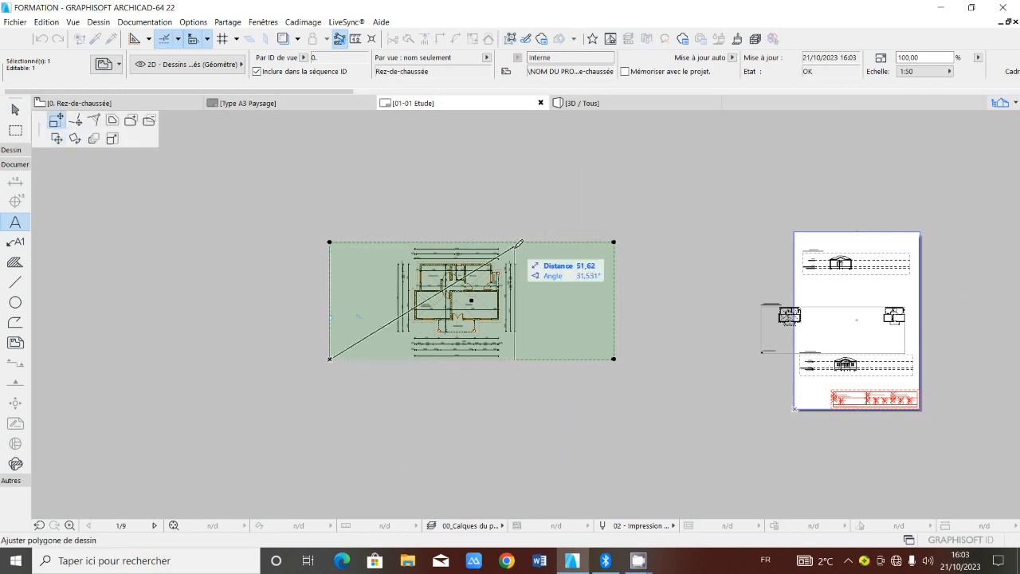
{"action": "left_click", "coordinate": [526, 241]}
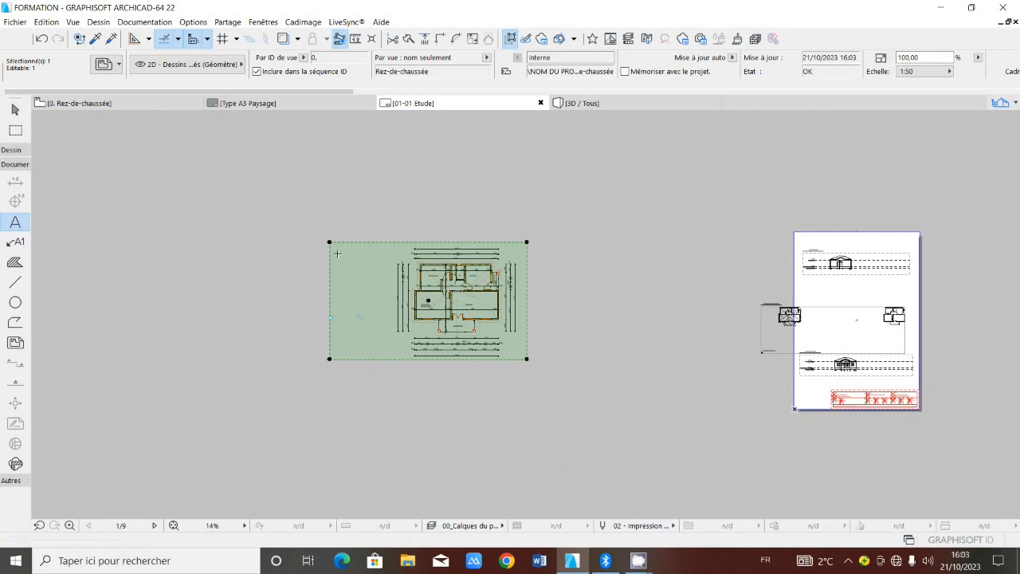
{"action": "key", "text": "Escape"}
{"action": "left_click", "coordinate": [343, 242], "text": "shift"}
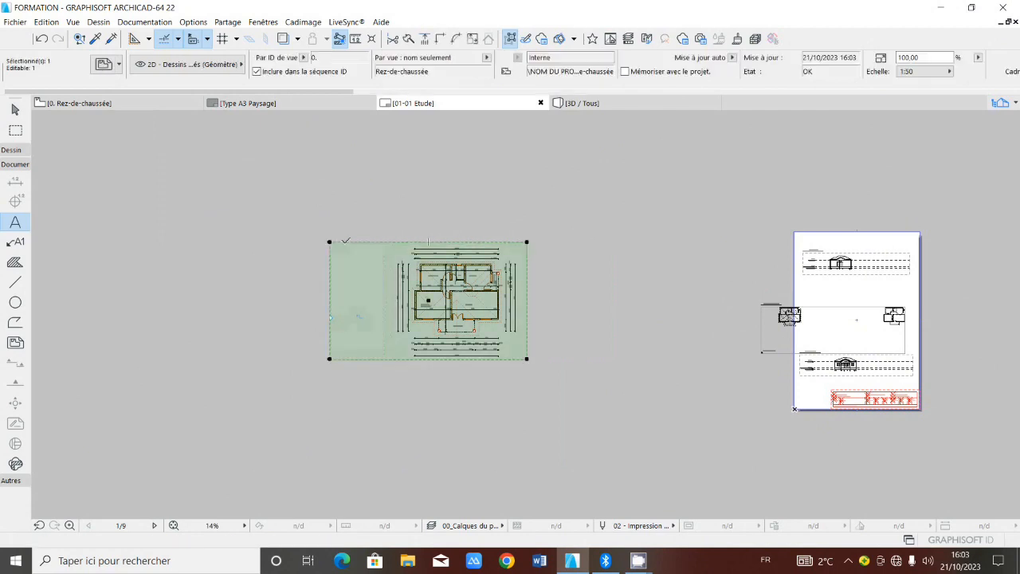
{"action": "left_click", "coordinate": [345, 242]}
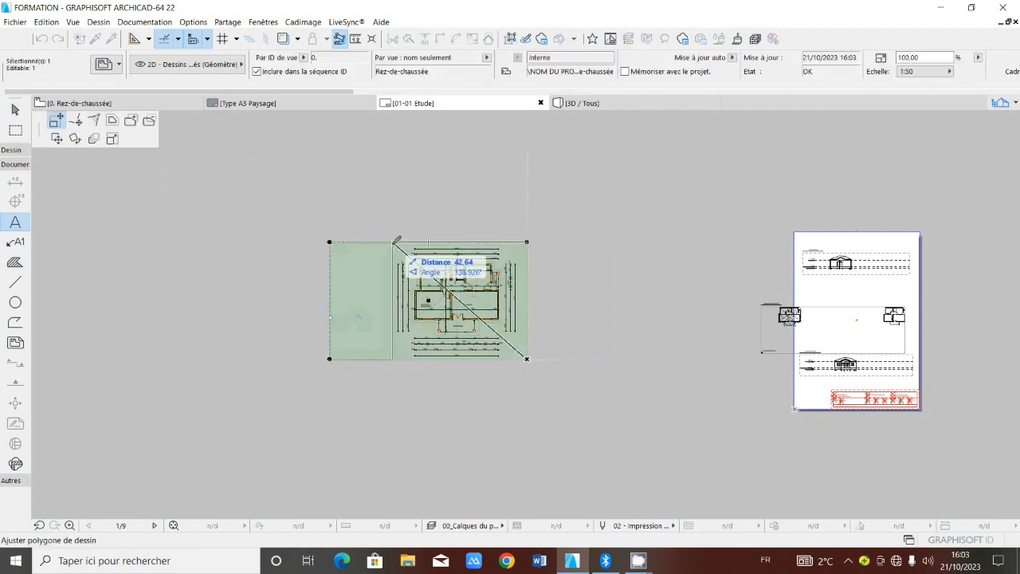
{"action": "left_click", "coordinate": [393, 242]}
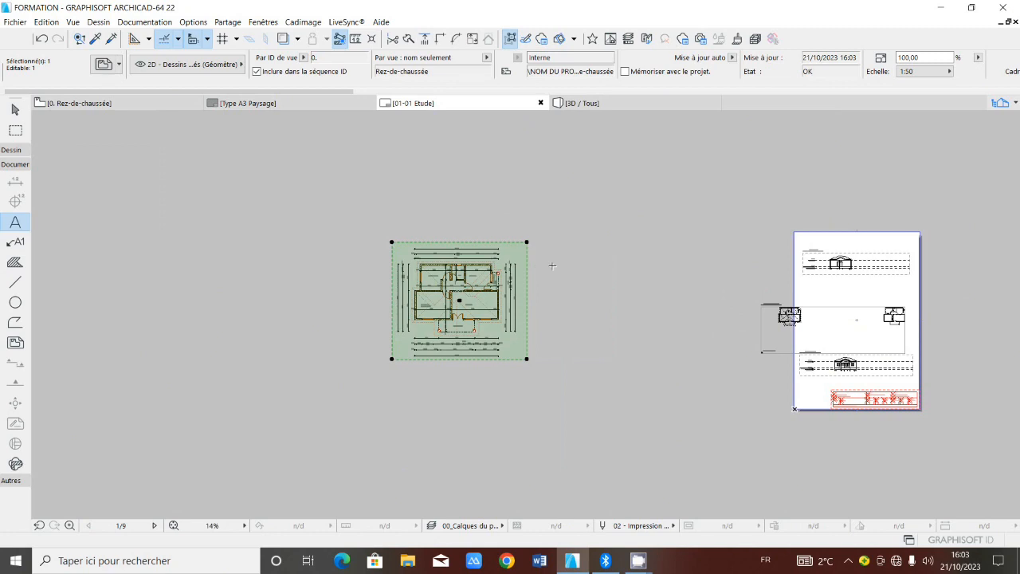
Cut the cropped ground floor drawing from the 01-01 Etude layout and paste it into Type A3 Paysage at the centre of the current view
{"action": "key", "text": "Delete"}
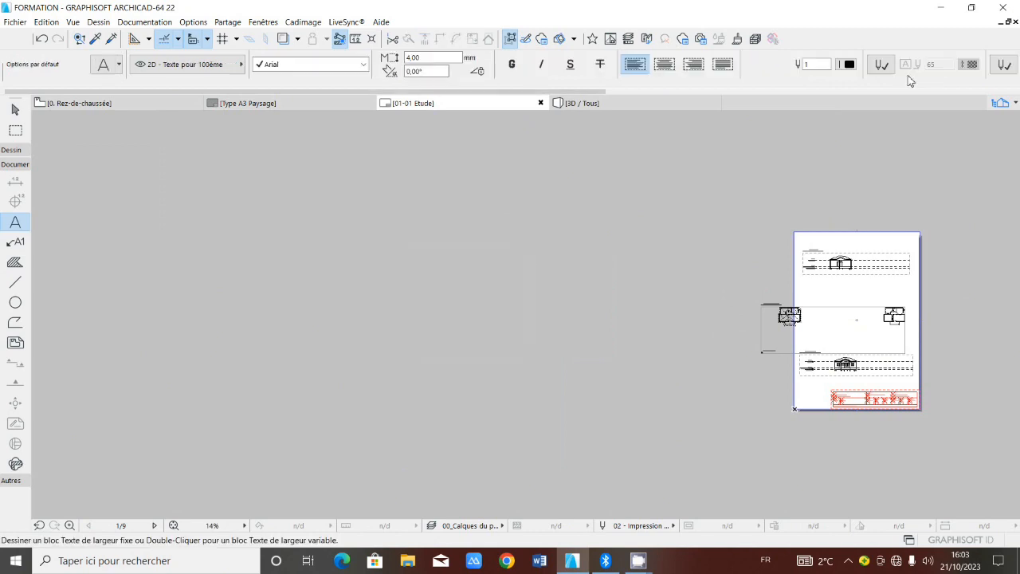
{"action": "left_click", "coordinate": [313, 103]}
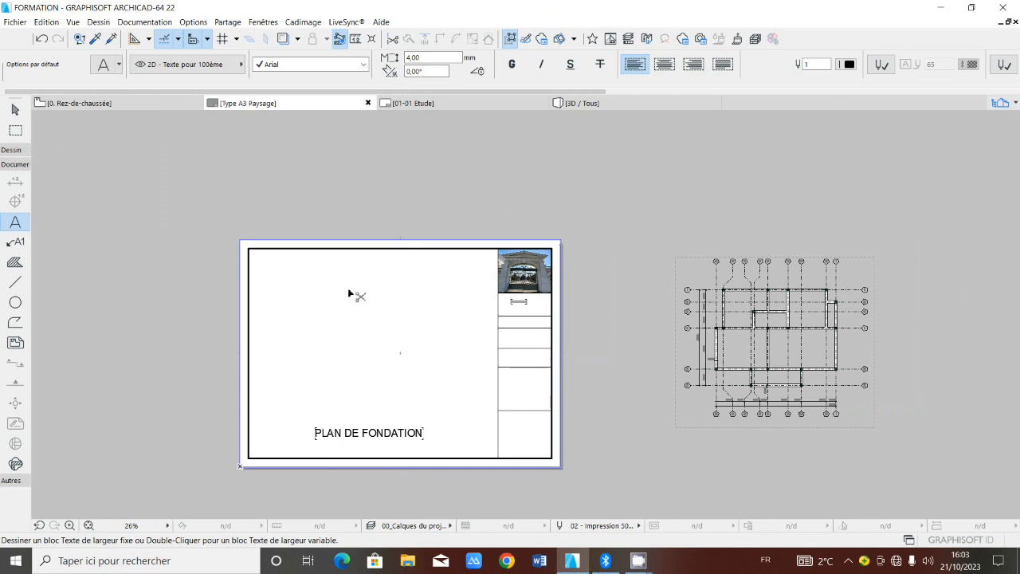
{"action": "key", "text": "ctrl+v"}
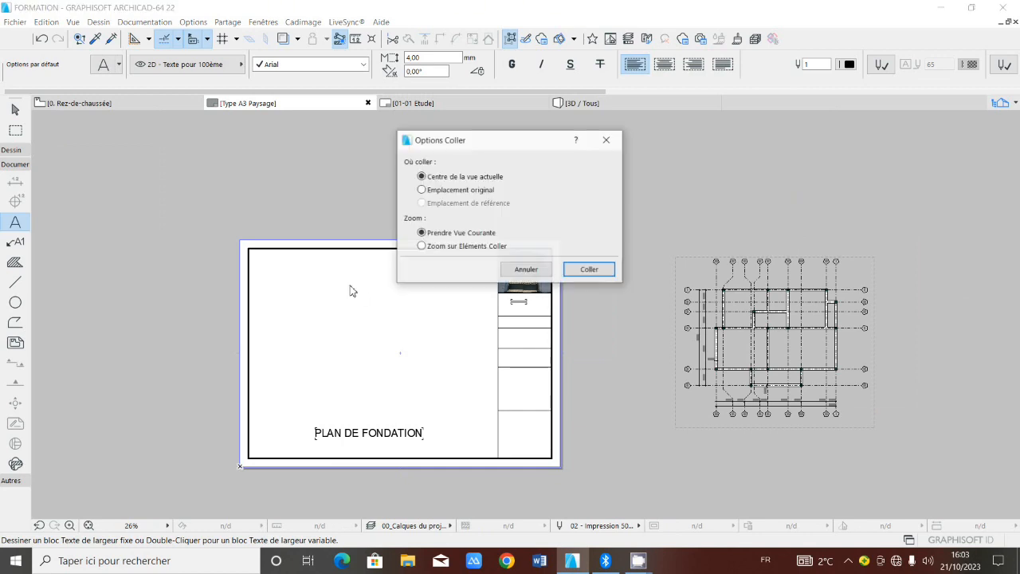
{"action": "left_click", "coordinate": [590, 269]}
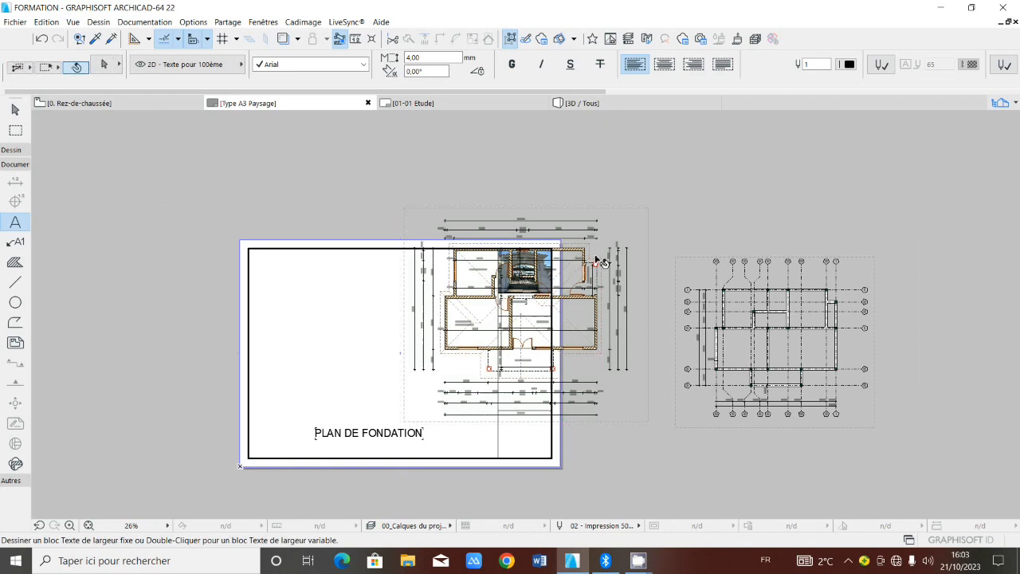
Move the pasted ground floor drawing into the sheet's main drawing area, left of the title block and over the foundation title
{"action": "left_click", "coordinate": [524, 316]}
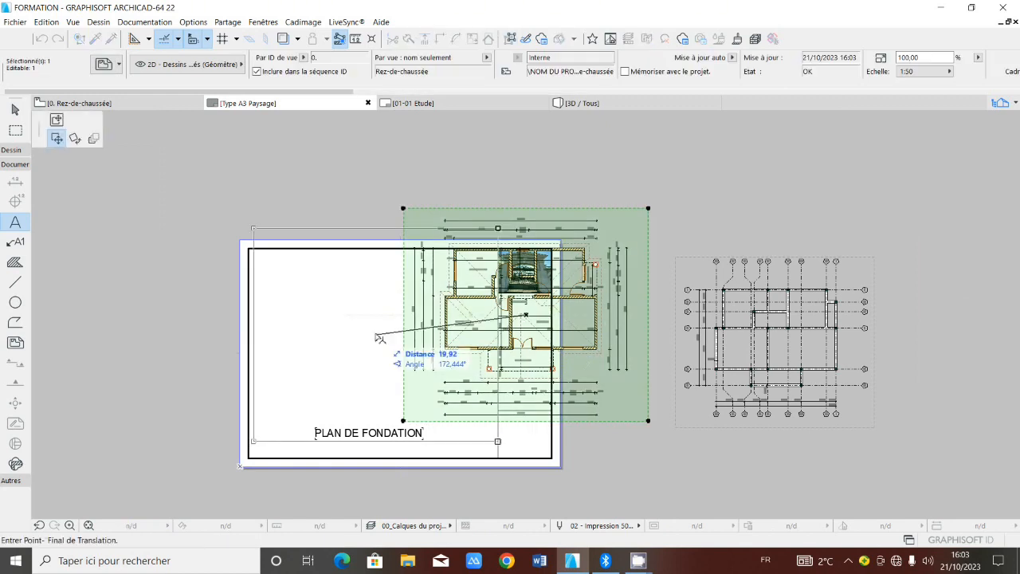
{"action": "left_click", "coordinate": [375, 329]}
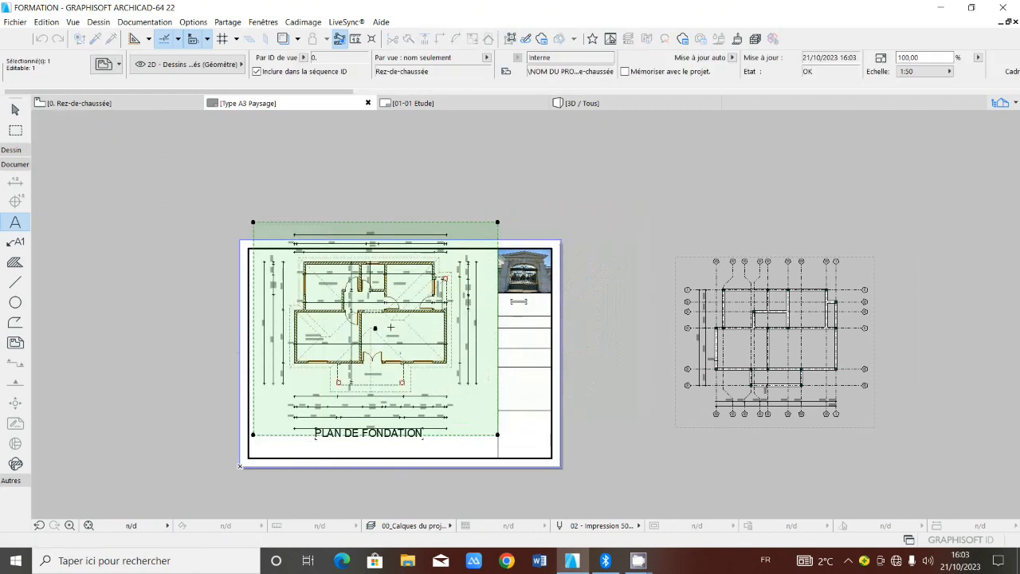
{"action": "middle_click_drag", "start_coordinate": [390, 328], "coordinate": [469, 329]}
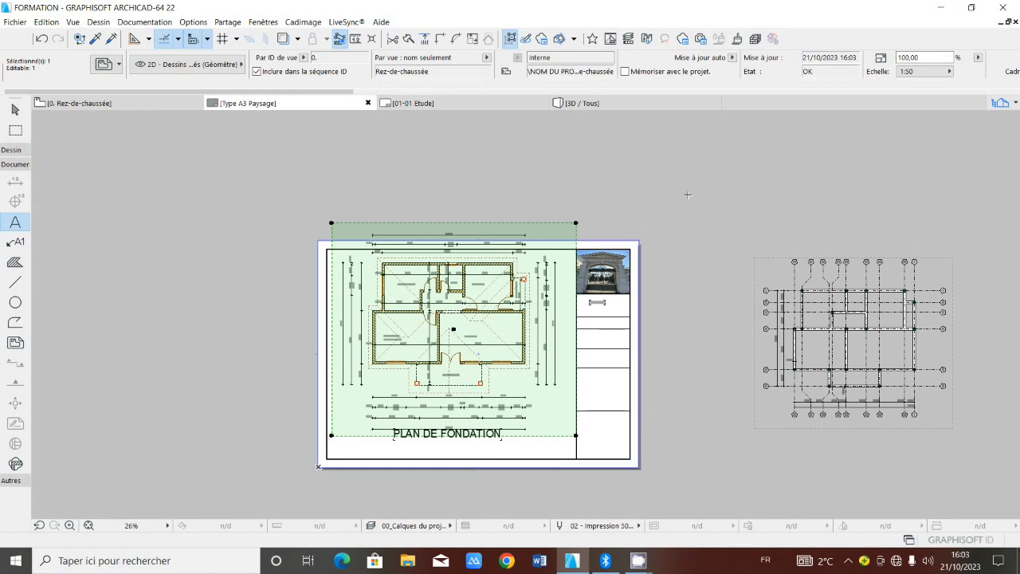